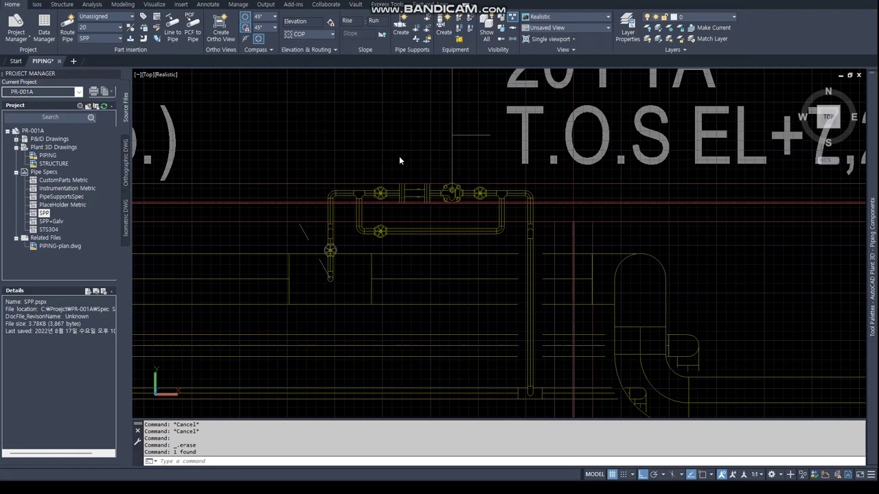
- Open the SPP spec in the Spec Editor and enlarge the window to fill the screen
right_click(43, 215)
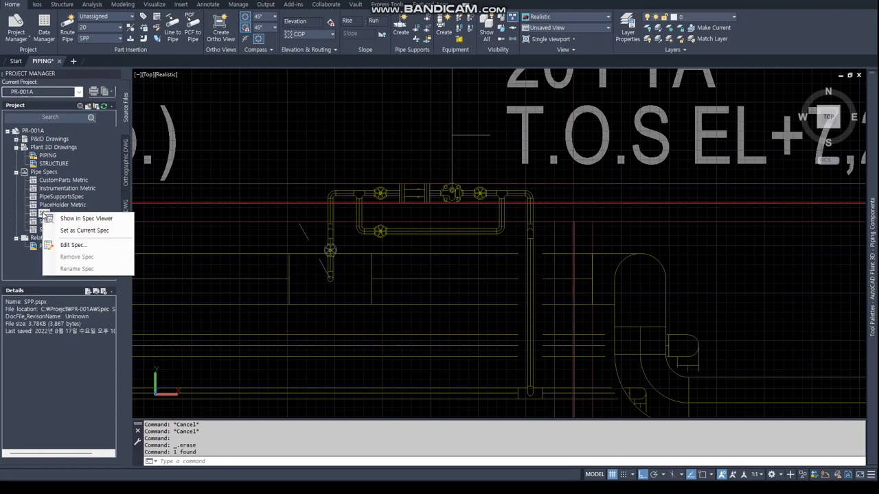
click(69, 245)
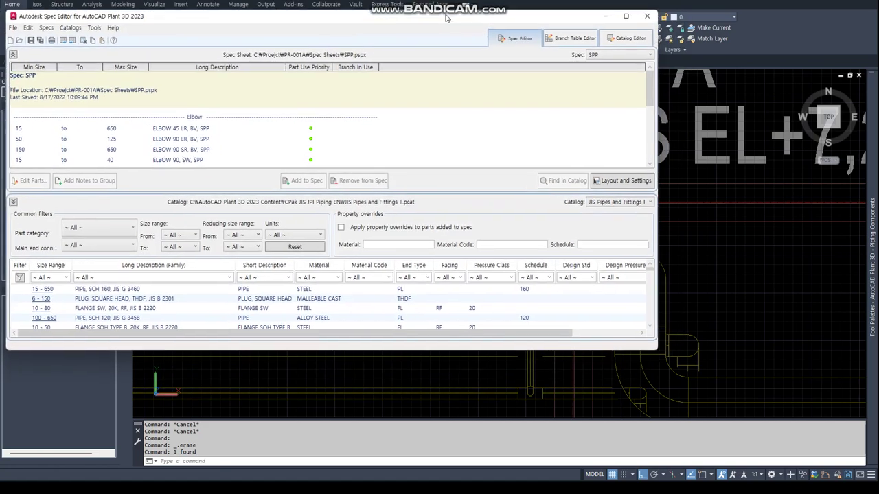
drag(653, 348, 867, 459)
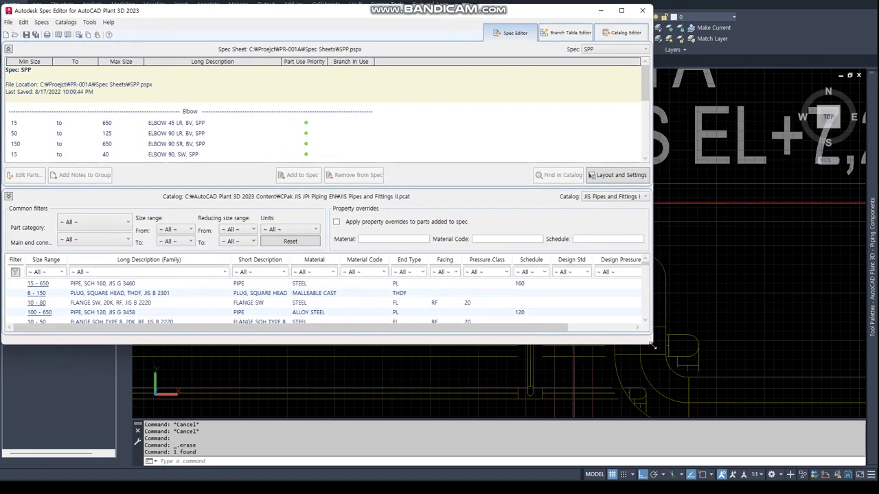
- In the Catalog Editor, start a new Olet component with BV ends and short description WELDOLET
click(836, 33)
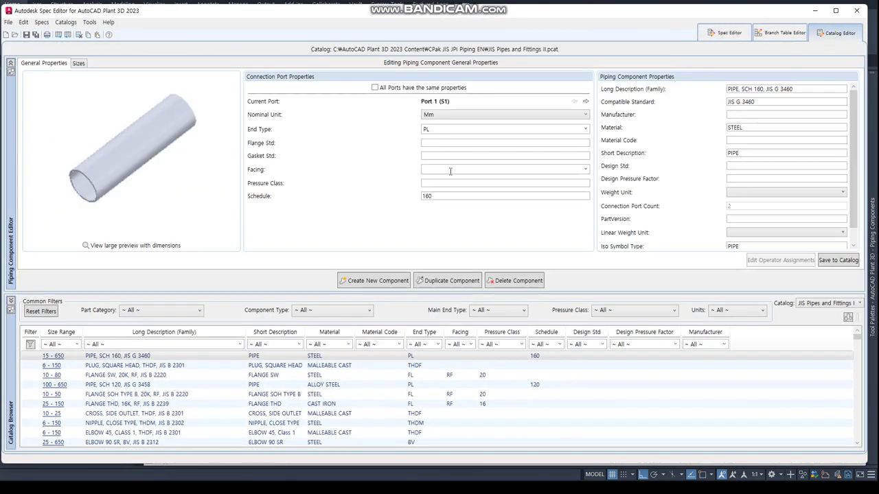
click(384, 281)
click(411, 131)
click(386, 162)
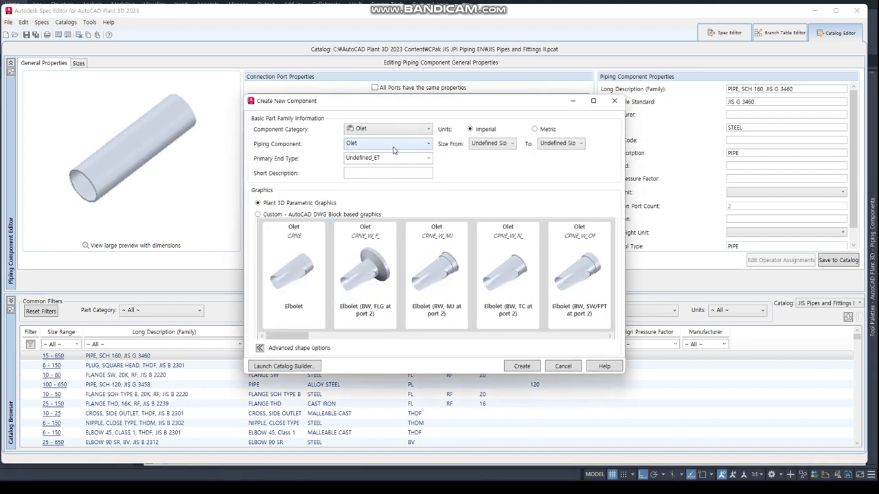
click(427, 159)
click(377, 189)
click(374, 174)
text(WELDOLET)
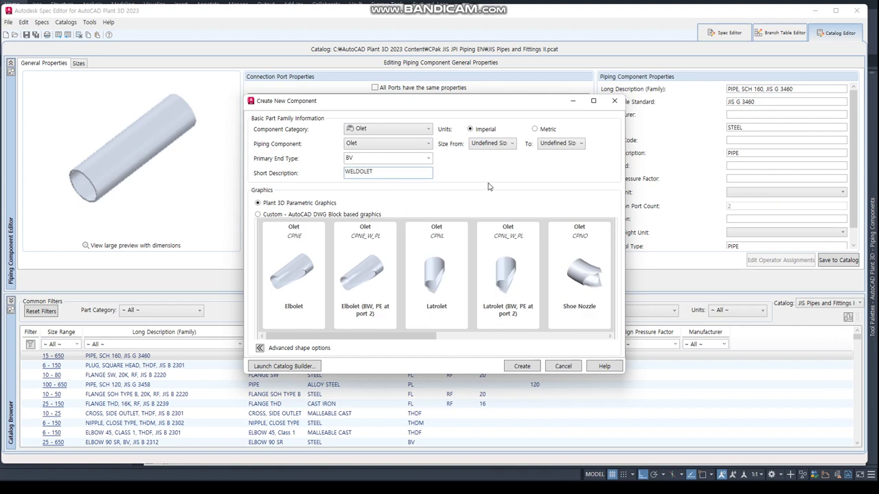
- Make it metric, sizes 20 to 25, Sweepolet / Nozzle (BW, PE at port 2) shape, and create it
click(542, 129)
click(510, 147)
click(489, 205)
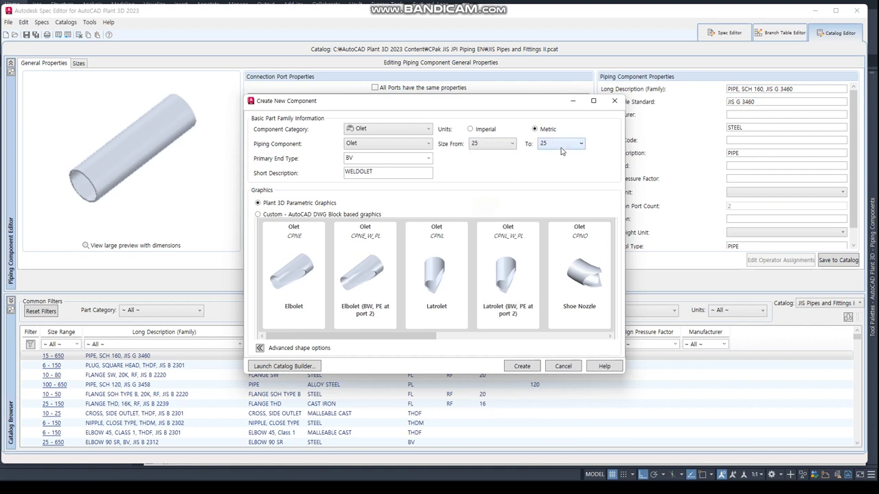
click(469, 147)
click(491, 178)
drag(350, 336, 648, 317)
click(517, 281)
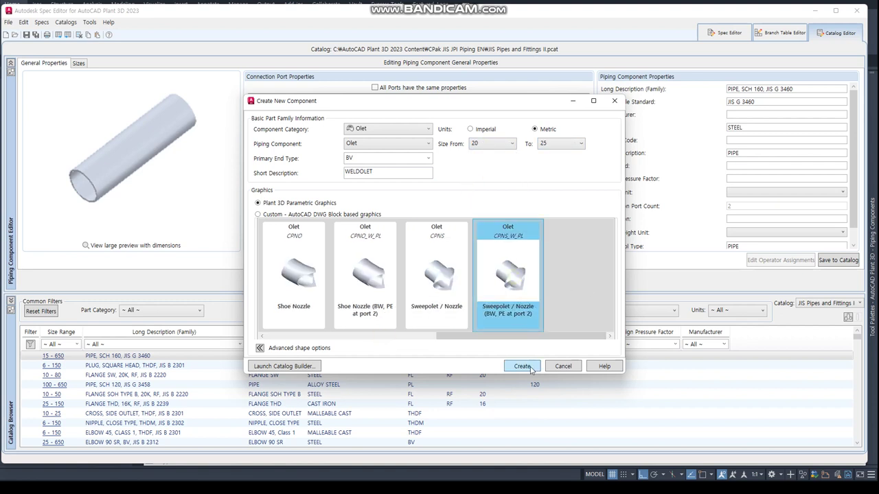
click(522, 366)
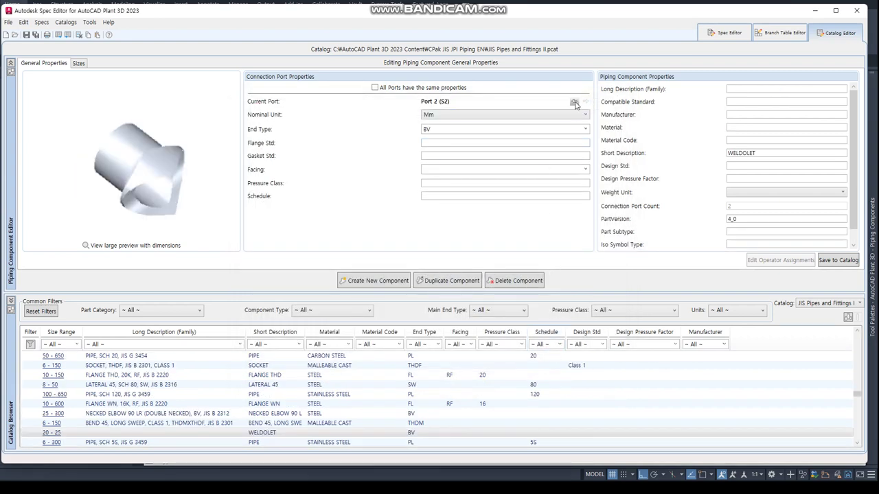
- Give port 1 family description 'WELDOLET, BW, SPP', Iso symbol type OLET and SKEY WT
click(574, 102)
click(766, 89)
text(WELD)
text(OLET, BW, SPP)
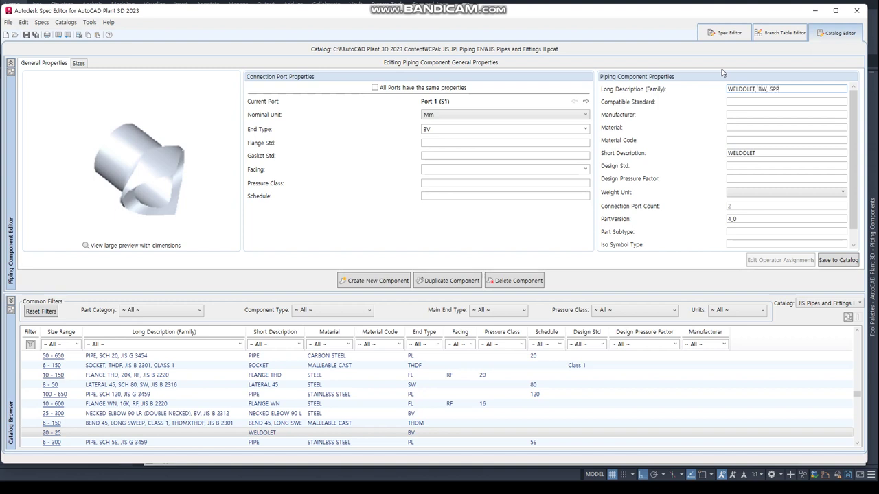
scroll(742, 217, down, 1)
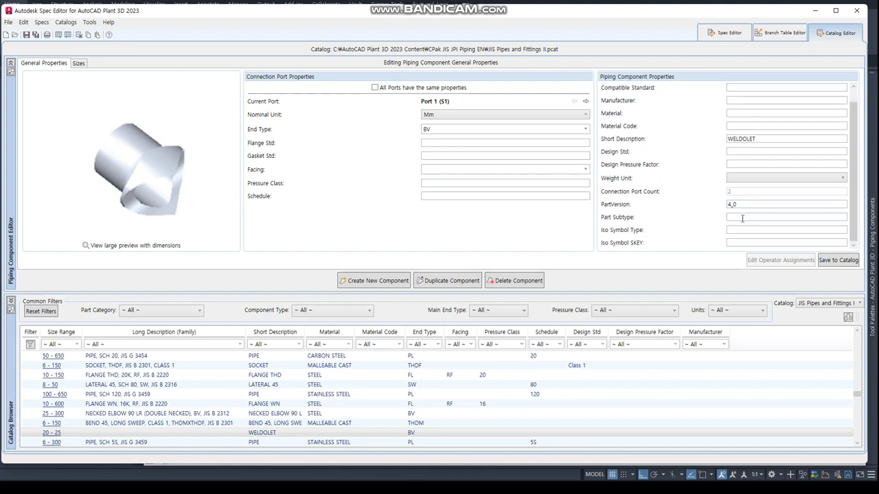
click(742, 230)
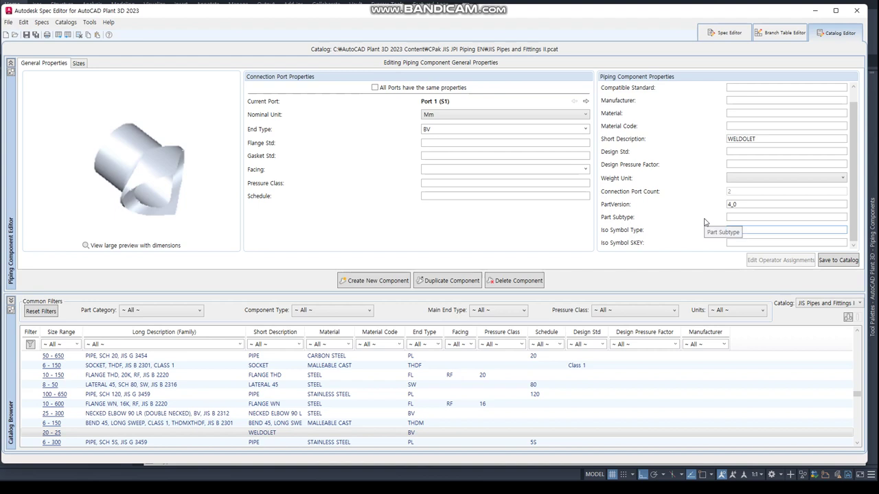
text(OLET)
click(790, 241)
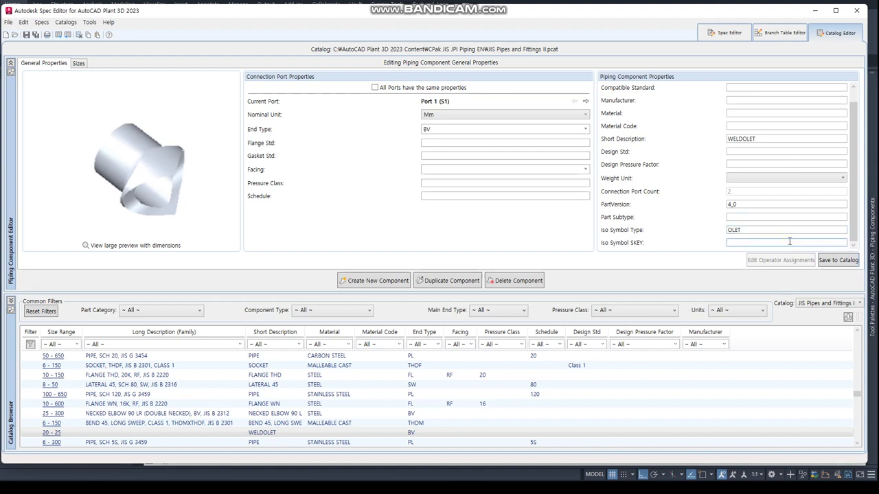
text(WTBW)
click(79, 63)
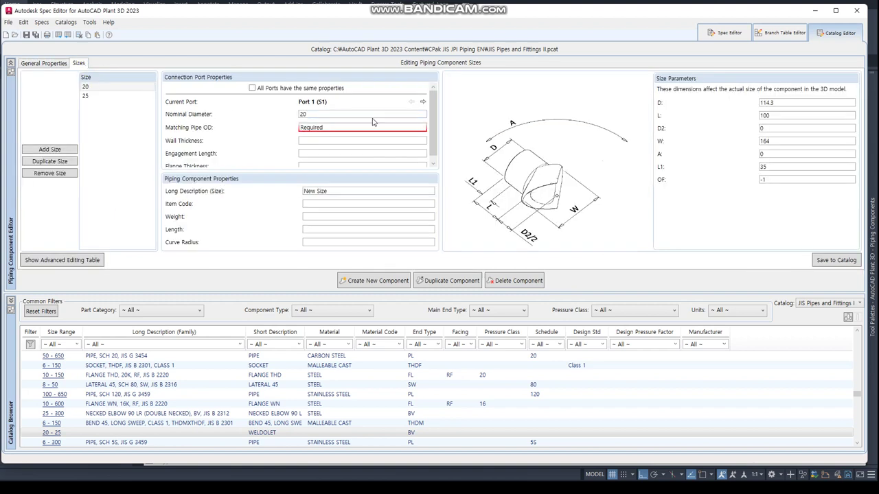
- Set port 1 nominal diameter 150 with matching pipe OD 165.2
click(370, 115)
text(150)
key(Tab)
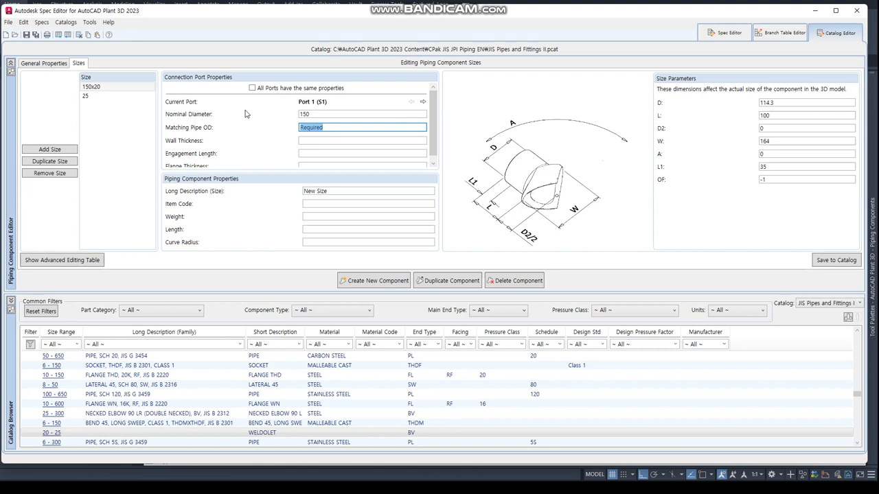
text(165.2)
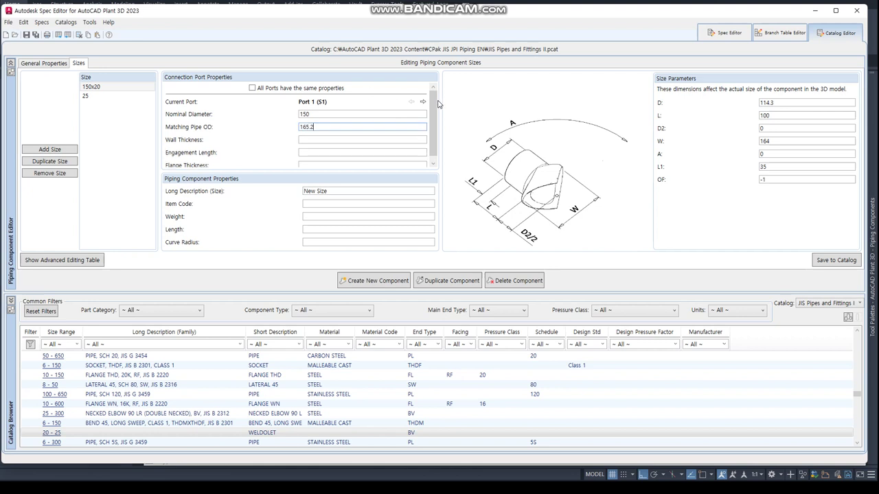
- Give port 2 matching pipe OD 27.2 and size description 'WELDOLET 150Ax20A'
click(422, 102)
key(Tab)
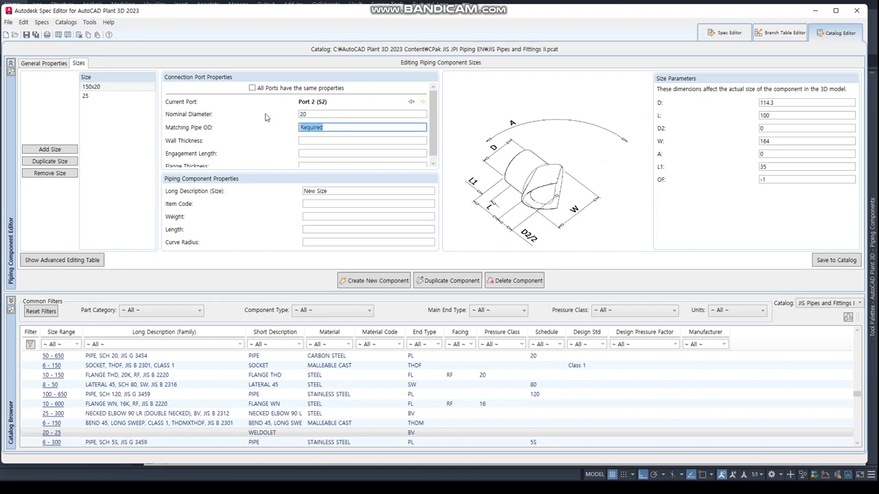
key(BackSpace)
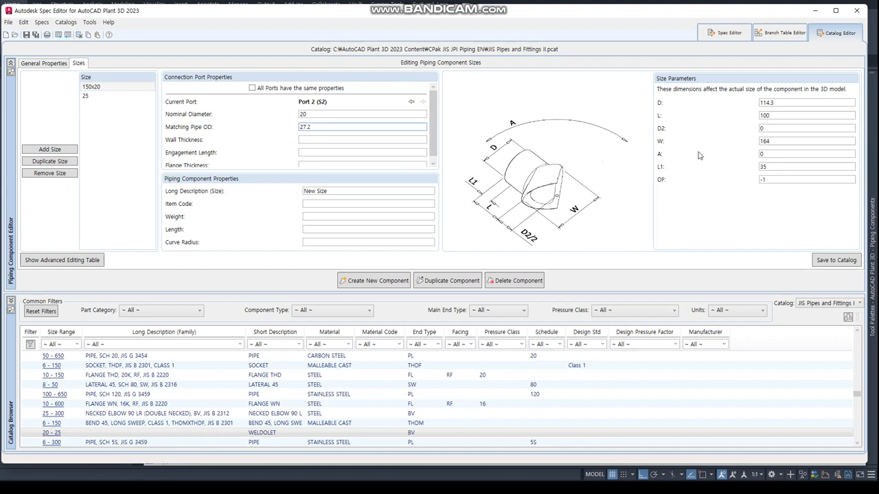
text(27.2)
triple_click(345, 191)
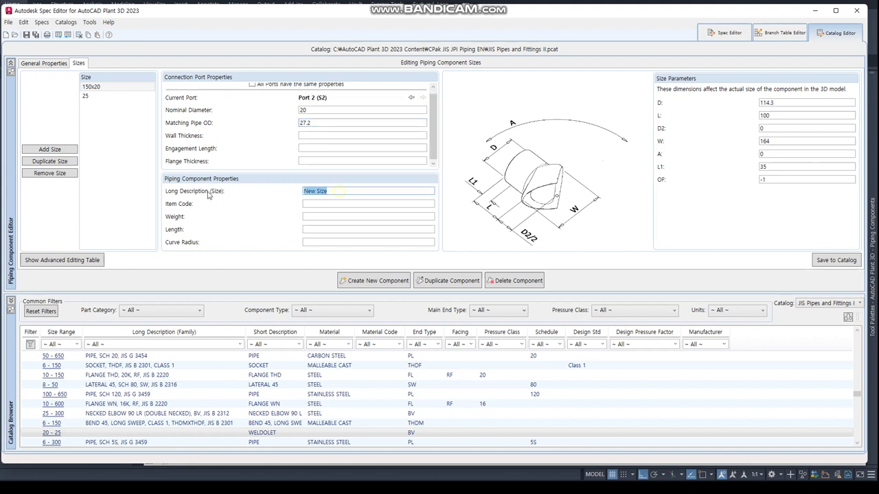
text(WELDOLET 150Ax20)
text(Ax20A)
- Set dimensions D 45 and L 30, using the calculator to work out 165/2
double_click(794, 103)
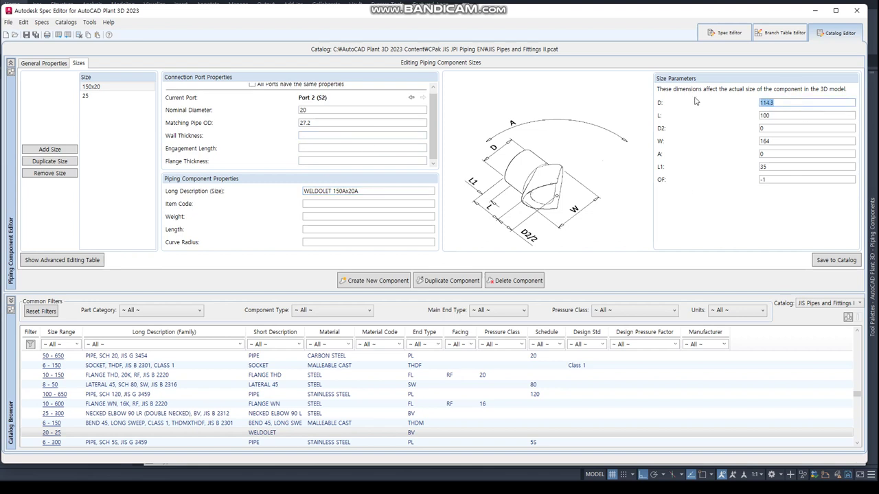
text(45)
key(Tab)
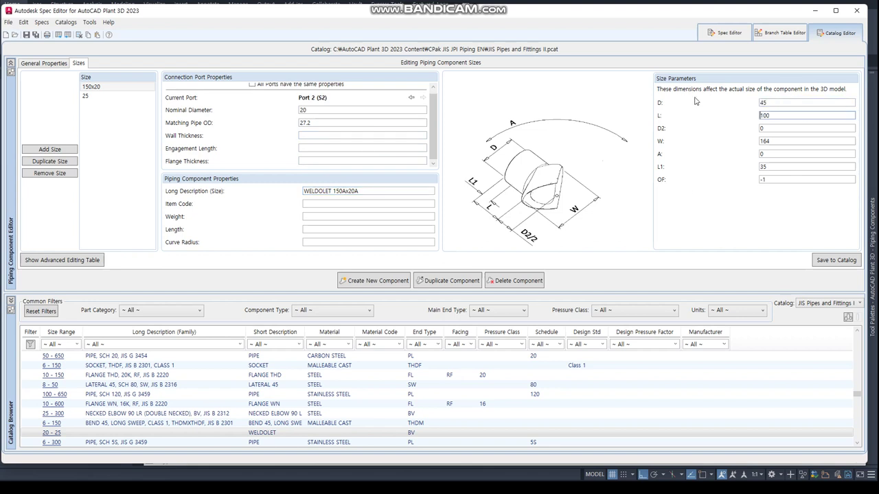
text(30)
key(Tab)
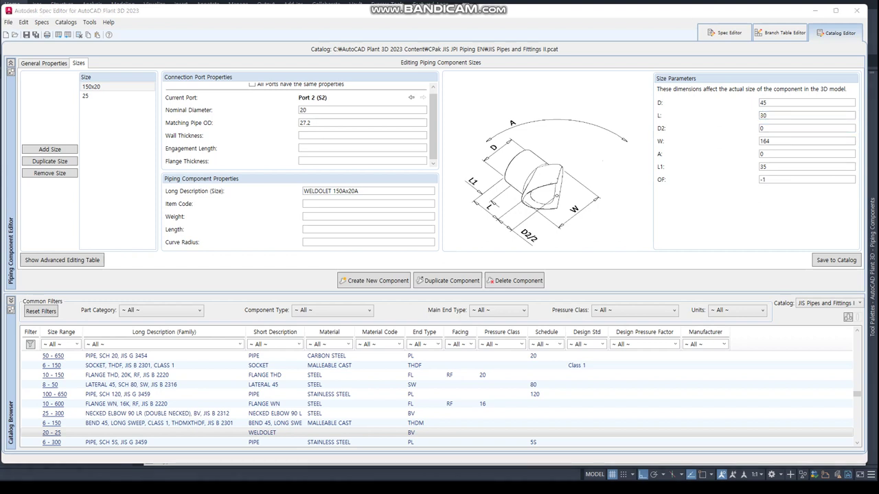
text(165)
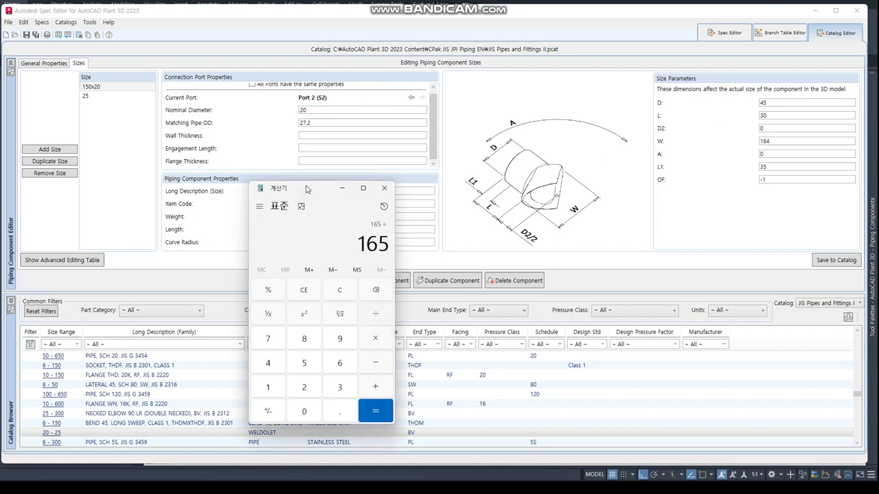
text(/2)
key(Return)
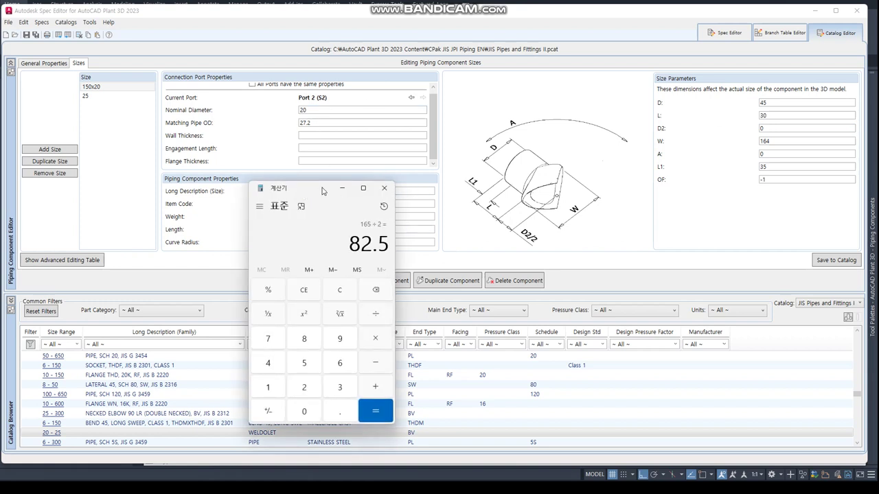
click(341, 188)
- Set D2 165.2, W 50 and L1 0, and save WELDOLET to the catalog
click(779, 140)
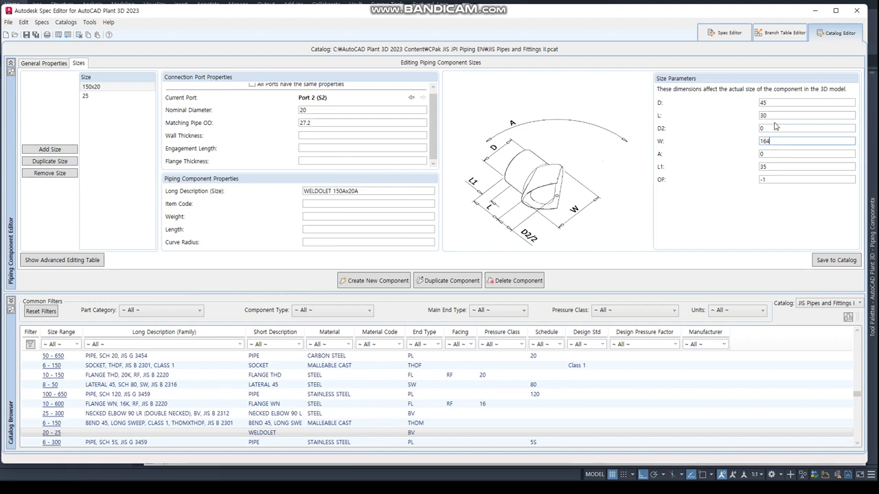
double_click(771, 127)
text(165)
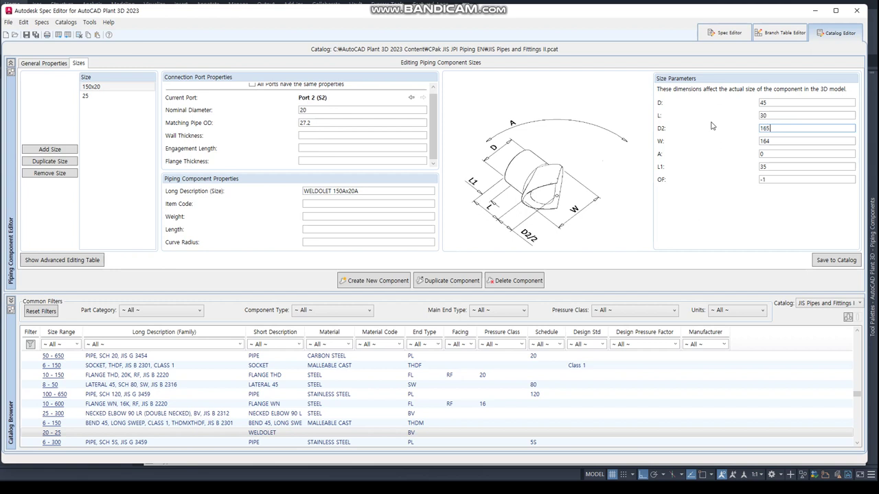
text(.2)
click(778, 140)
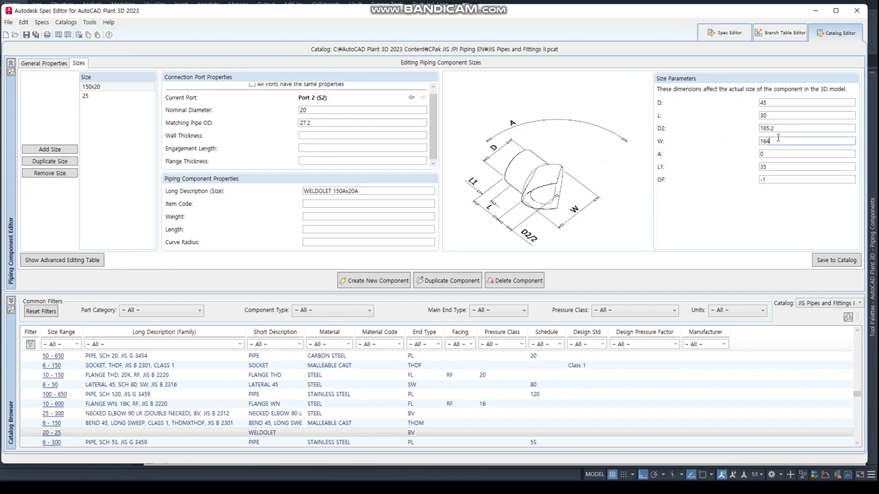
double_click(778, 140)
text(50)
click(771, 152)
key(Tab)
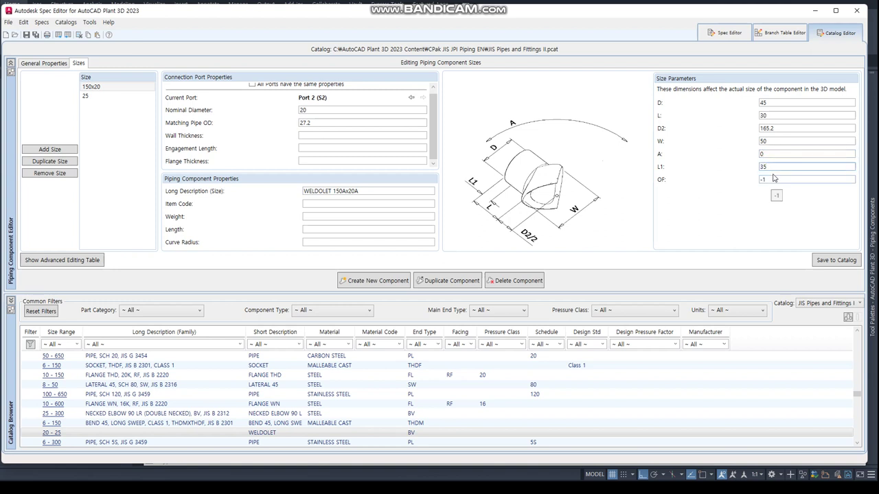
drag(772, 168, 751, 171)
text(0)
click(836, 260)
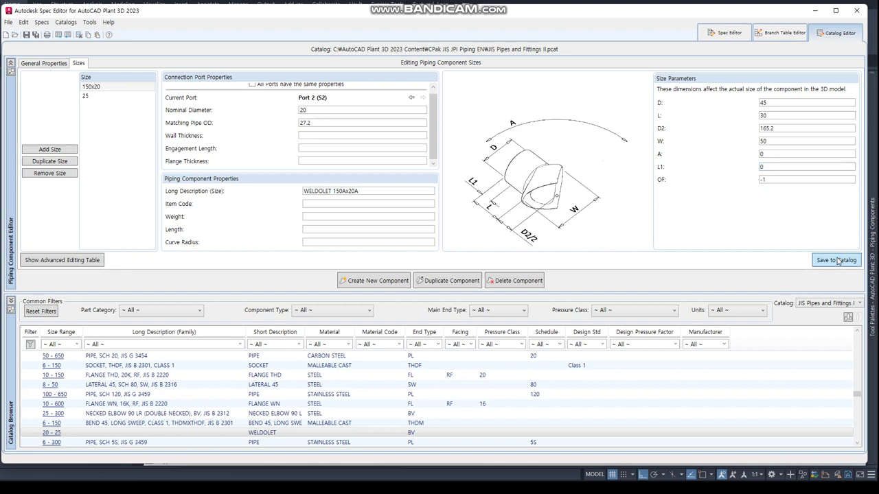
- Remove the unused 25 size and save WELDOLET to the catalog
click(492, 267)
click(411, 97)
click(423, 98)
click(96, 96)
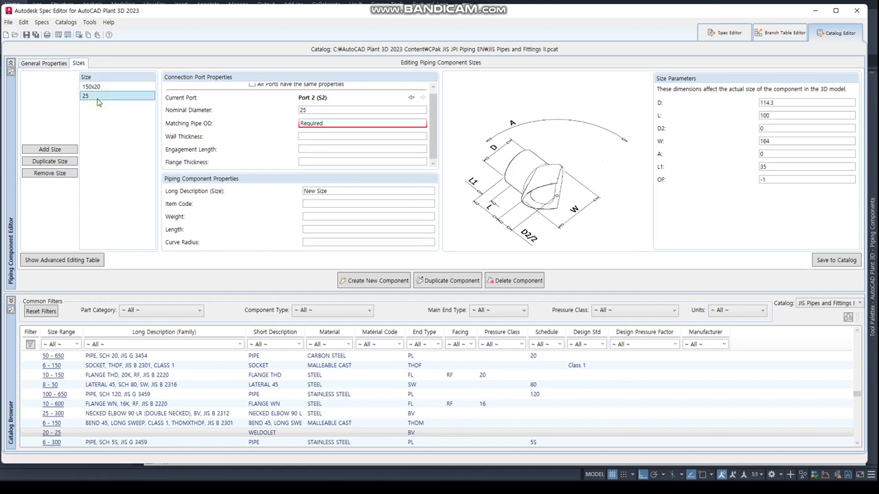
click(49, 173)
click(412, 98)
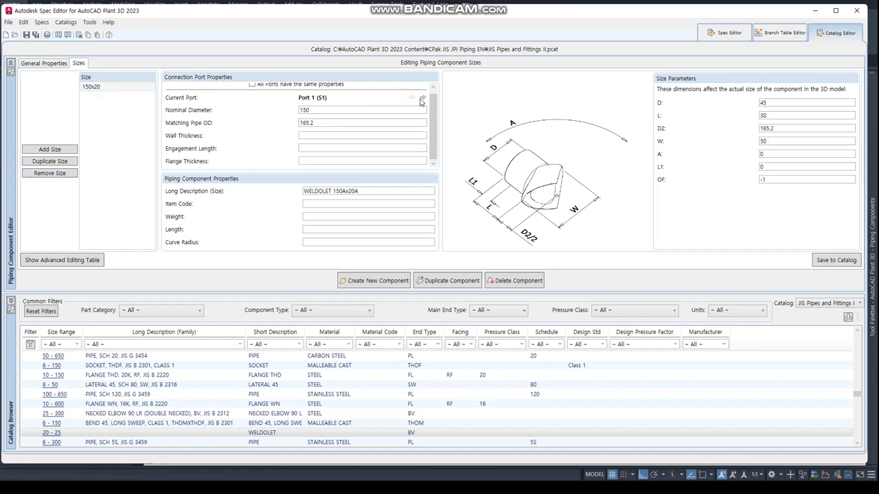
click(810, 259)
- Add the 150 WELDOLET, BW, SPP component to the SPP.pspx spec
right_click(121, 434)
click(162, 406)
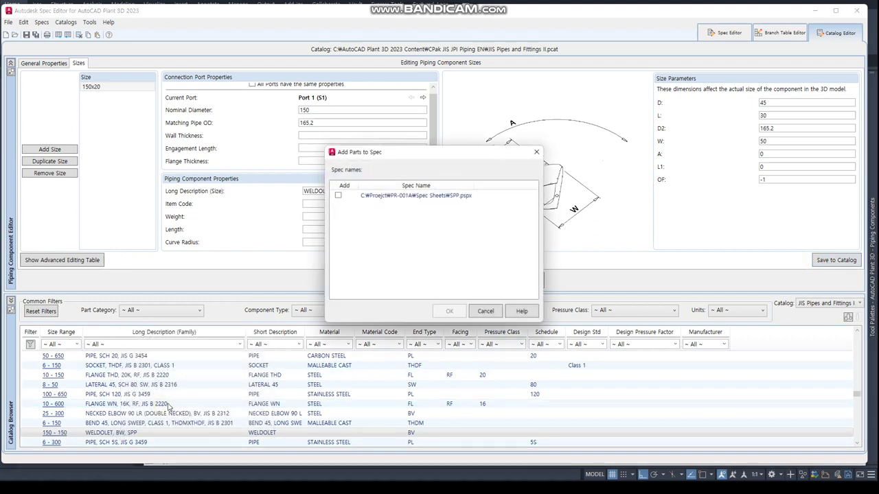
click(337, 195)
click(450, 312)
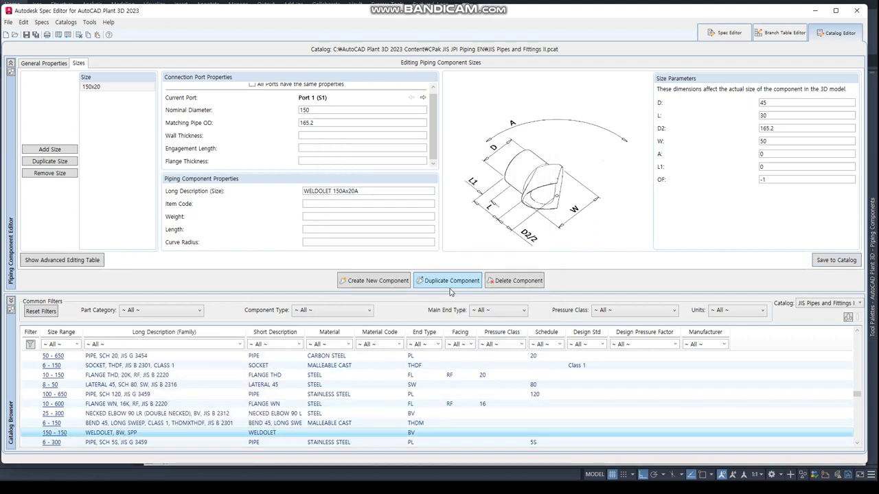
- Filter the catalog to CAP and add the BV and THDF caps to SPP.pspx
click(299, 344)
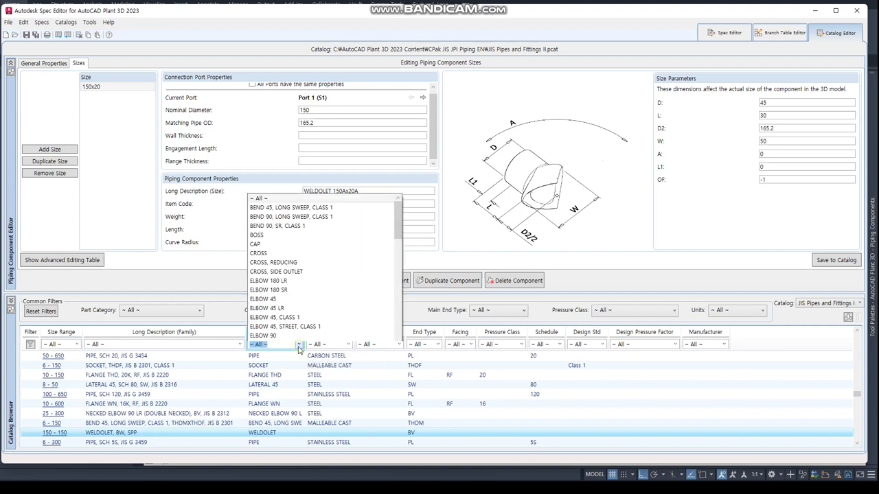
click(273, 225)
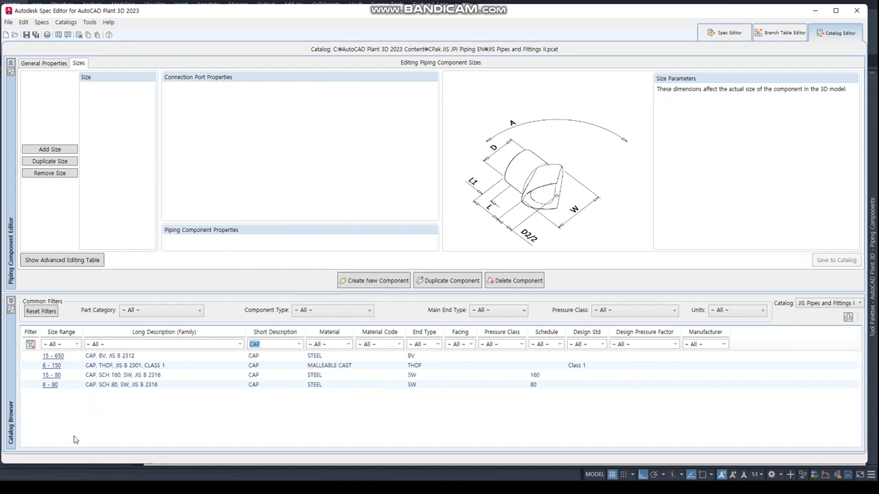
right_click(106, 371)
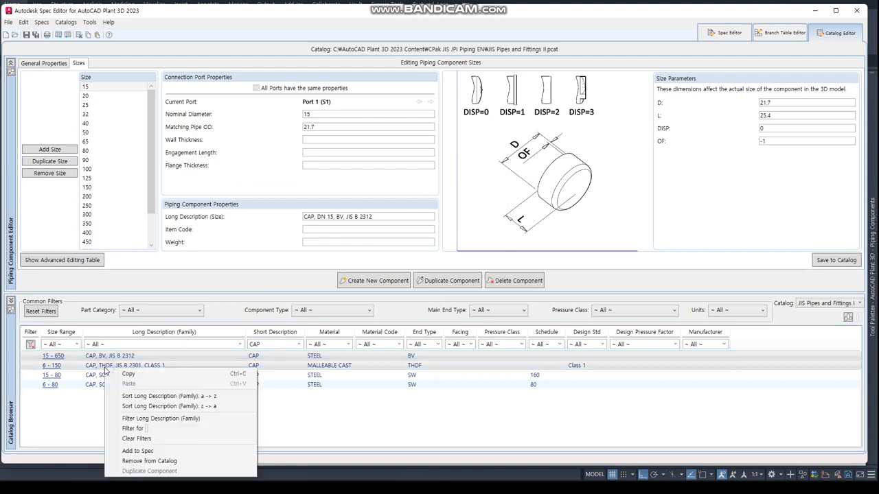
click(137, 450)
click(337, 196)
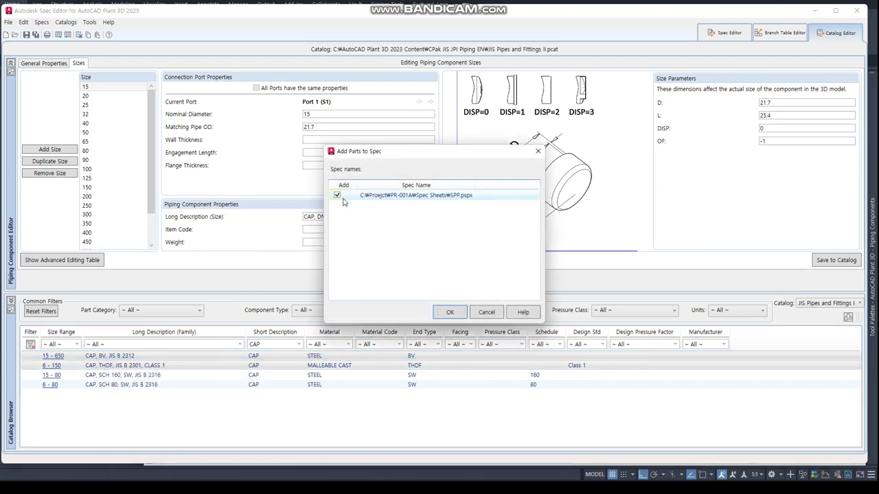
click(450, 312)
- Rename the BV cap family description to 'CAP, BW, SPP'
double_click(182, 123)
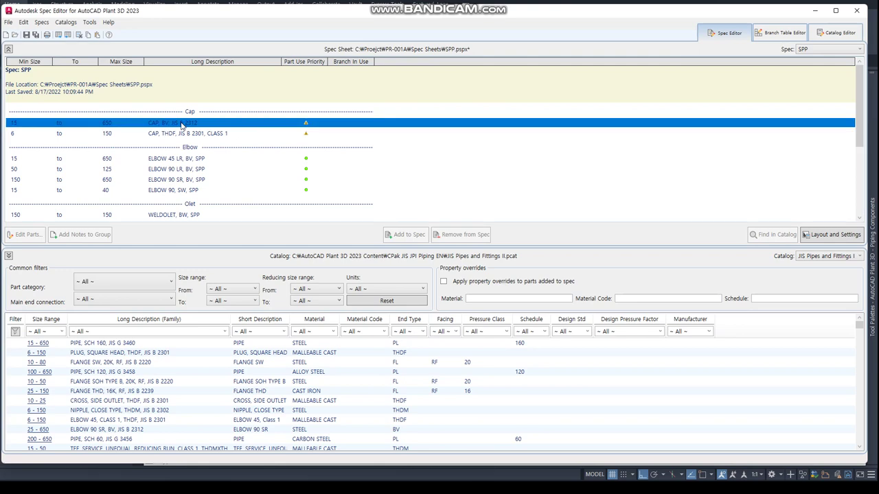
click(440, 189)
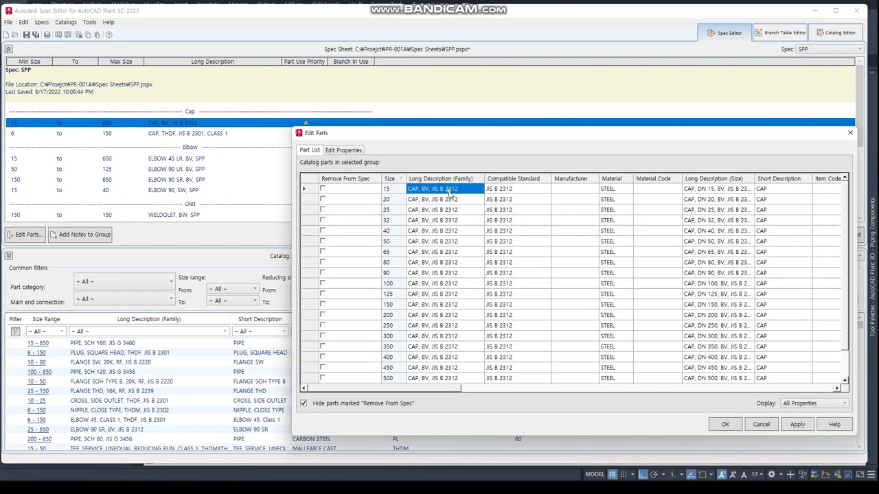
double_click(426, 187)
text(CAP, BW)
key(Return)
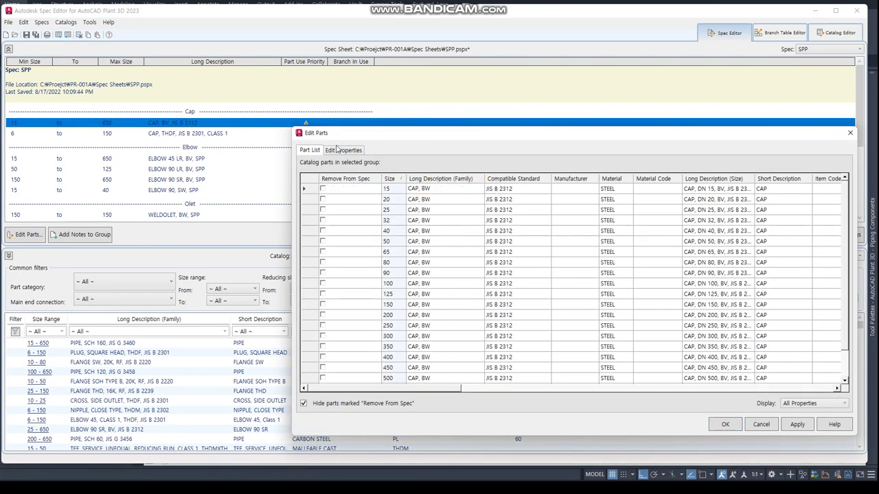
text(, SPP)
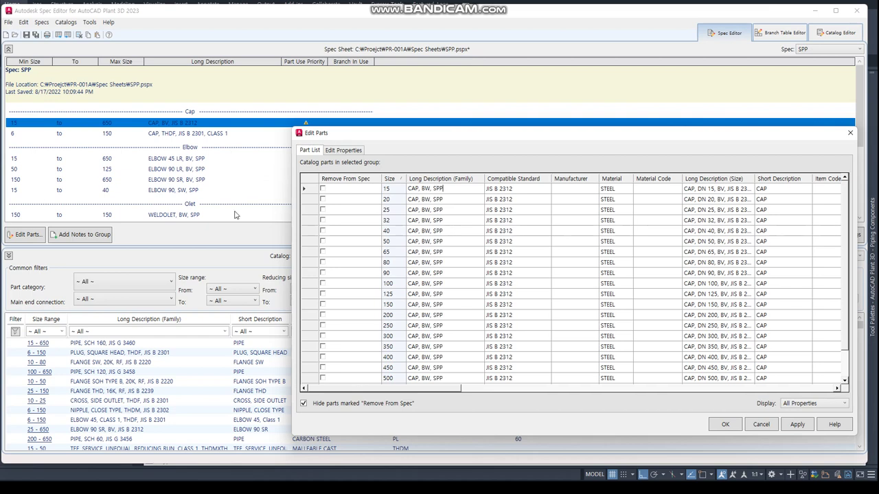
- Remove sizes 15, 20, 25, 32 and 40 from the BW cap group
click(323, 189)
click(322, 199)
click(322, 210)
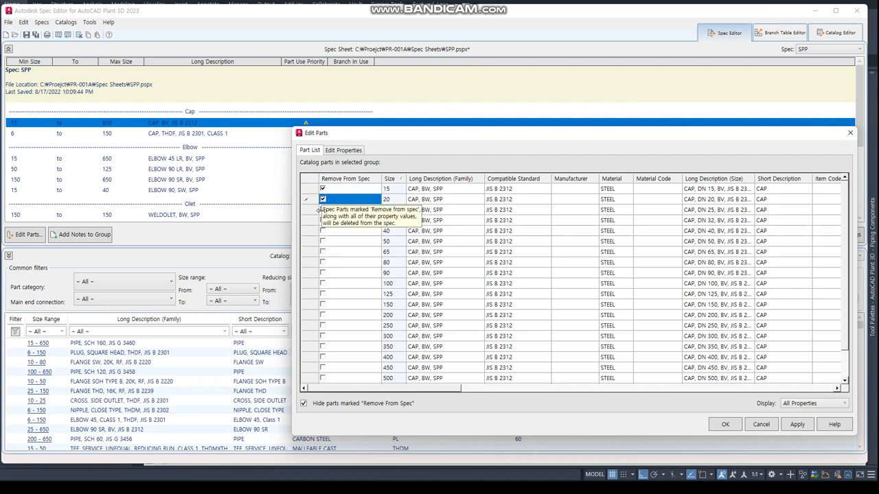
click(323, 220)
click(322, 231)
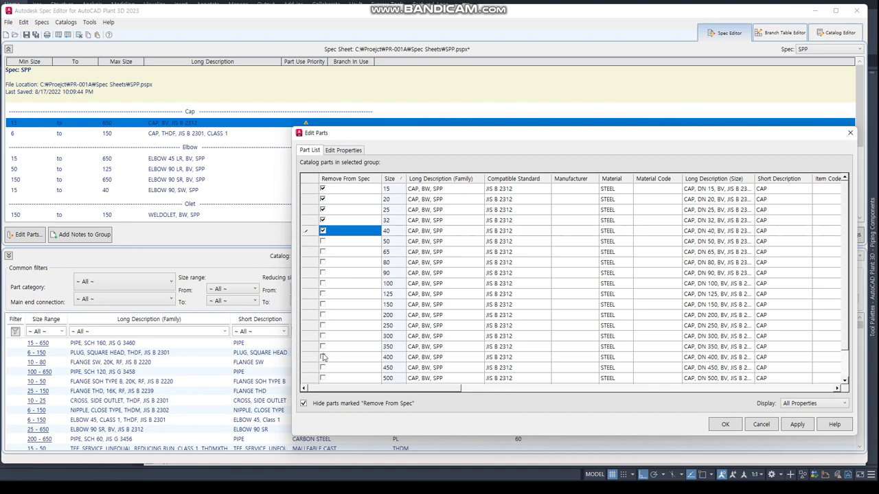
click(797, 424)
click(725, 424)
- Rename the threaded cap family description to 'CAP, THDF, SPP'
double_click(330, 134)
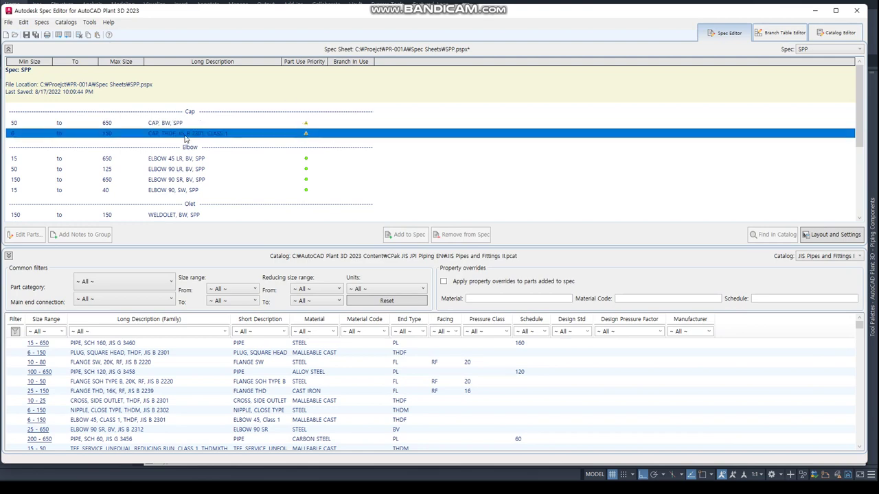
click(445, 189)
click(444, 189)
click(443, 189)
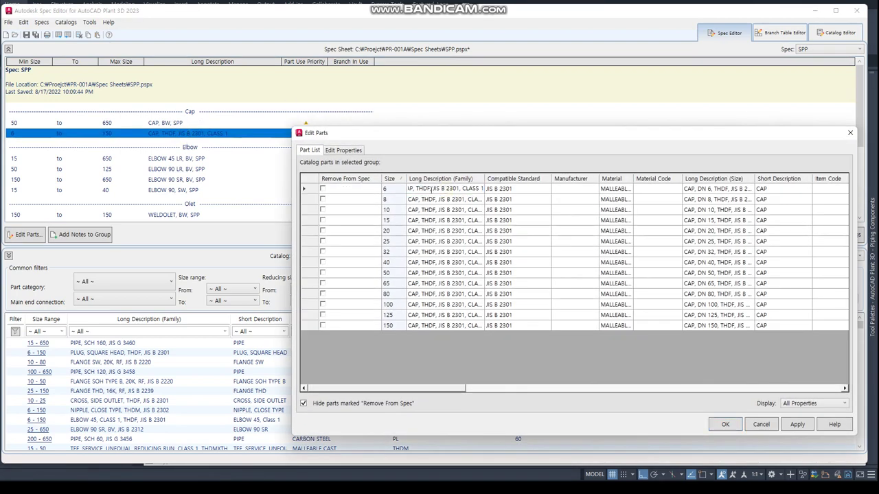
key(shift+End)
text(SPP)
key(Return)
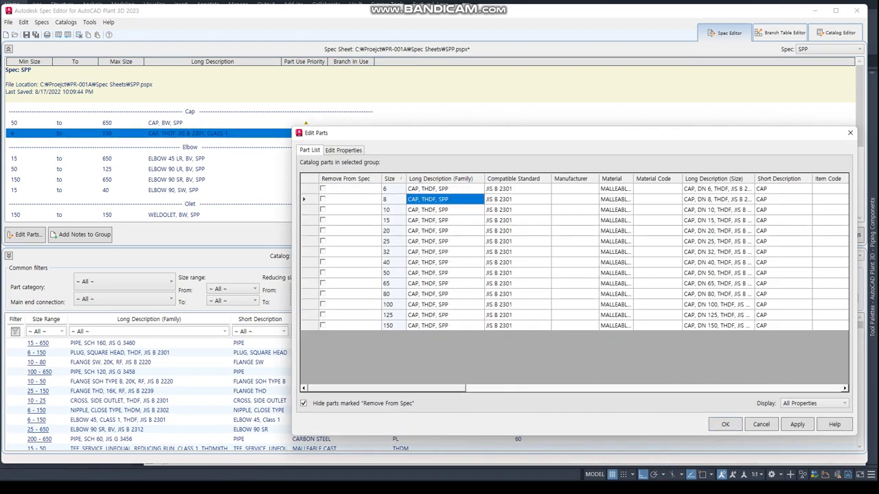
- Remove threaded cap sizes 6–10 and 50–150, keeping only 15–40
click(323, 189)
click(323, 209)
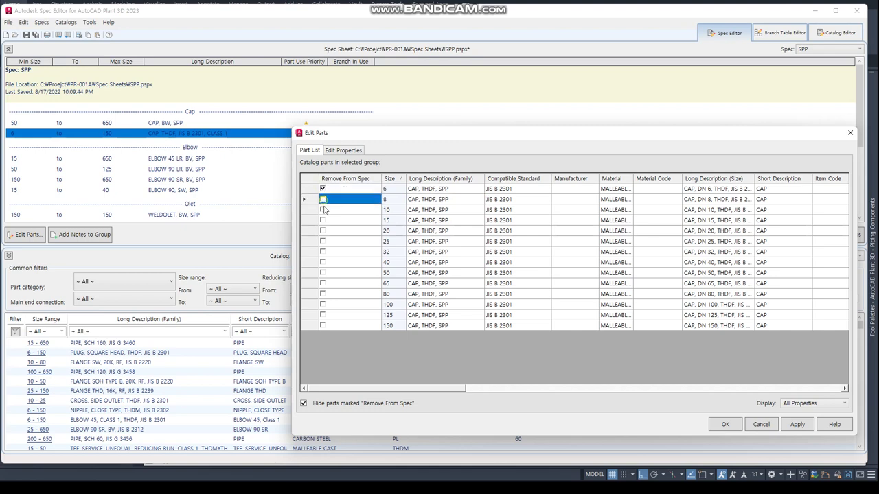
click(322, 199)
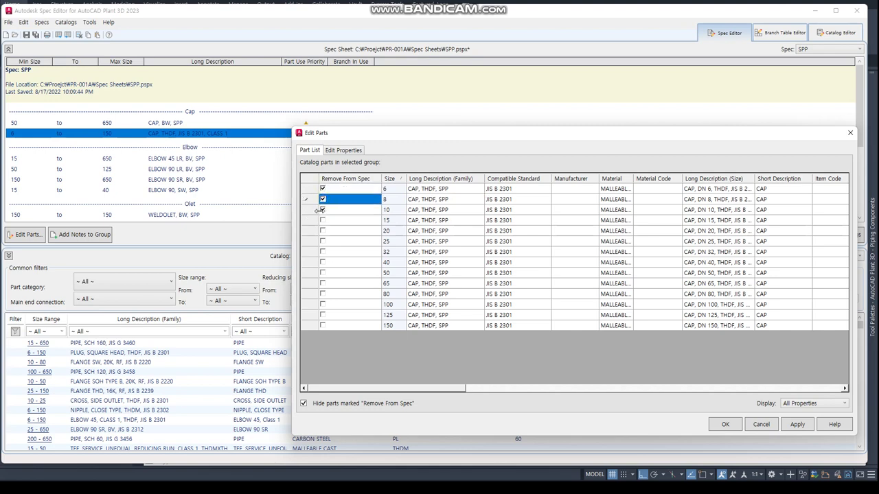
click(322, 272)
click(322, 283)
click(322, 294)
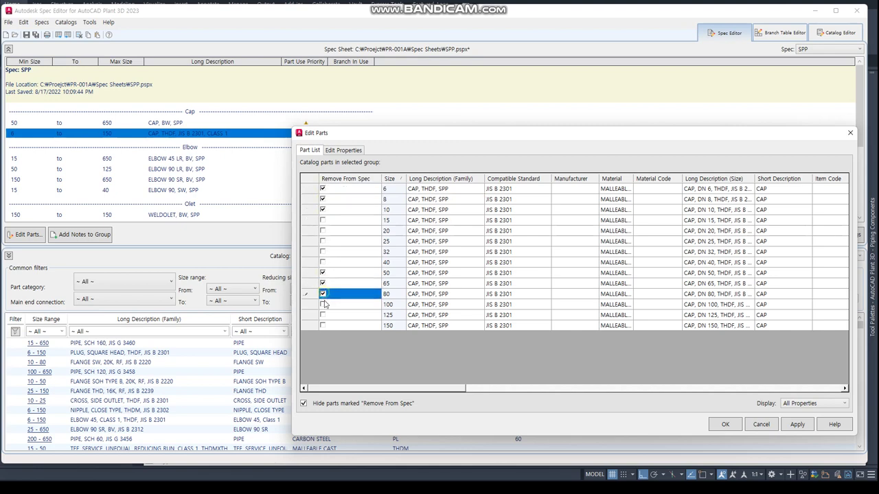
click(323, 304)
click(323, 315)
click(323, 326)
click(323, 304)
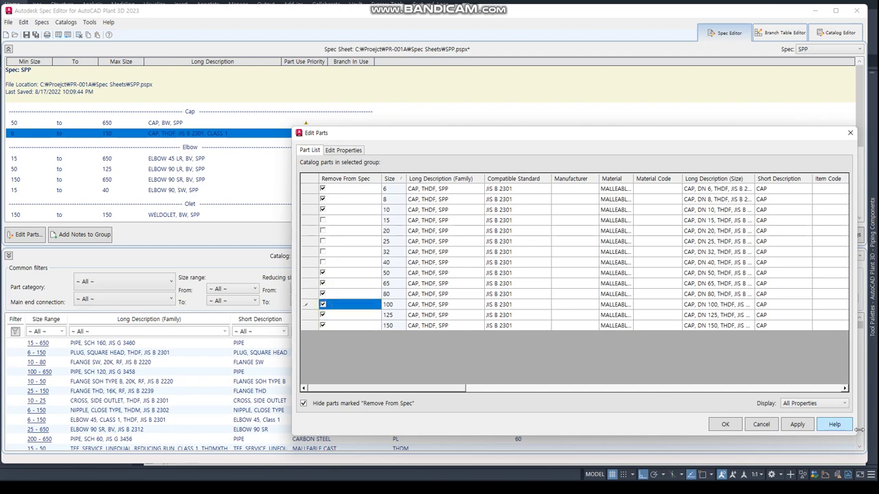
click(797, 424)
click(725, 425)
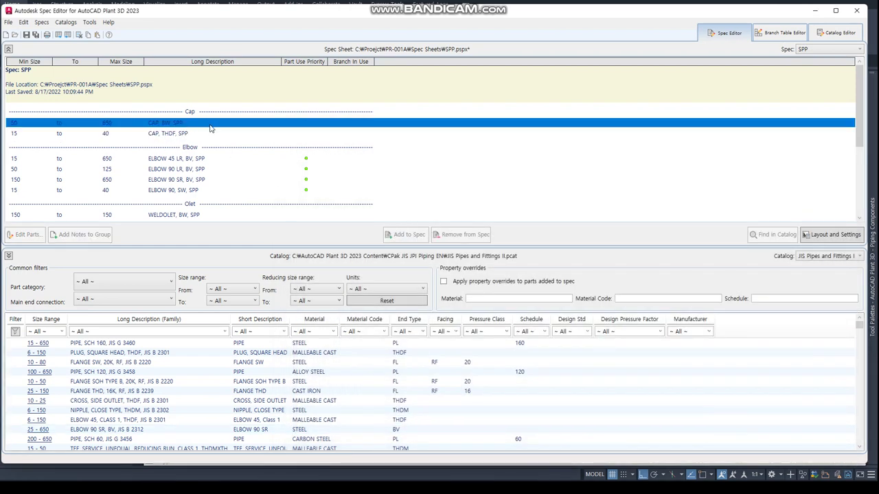
- In the Catalog Editor, clear the CAP short description filter
click(836, 33)
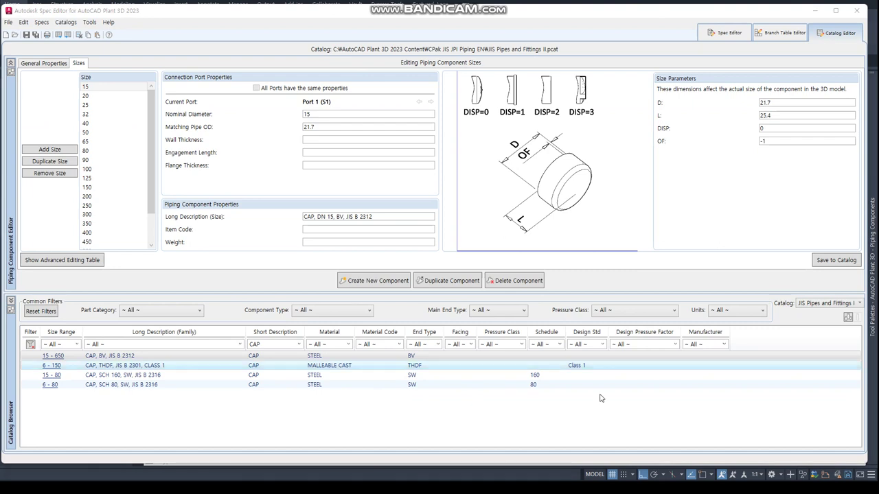
click(298, 344)
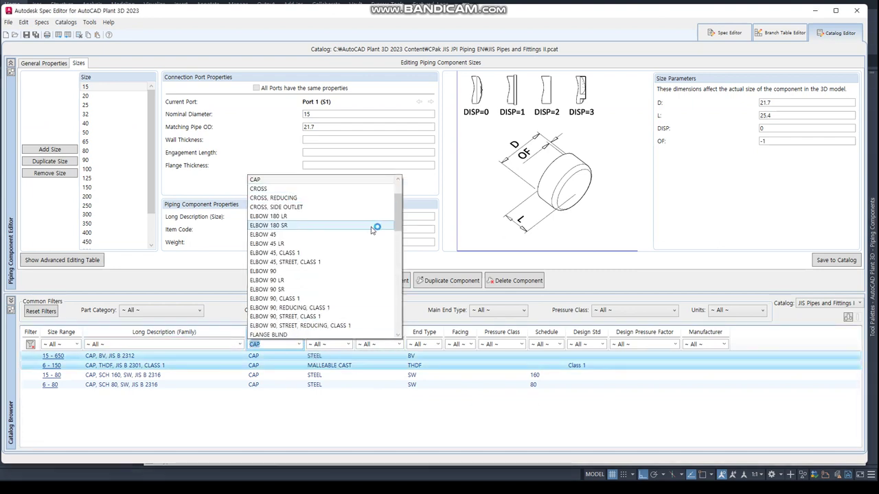
scroll(348, 185, up, 2)
click(348, 182)
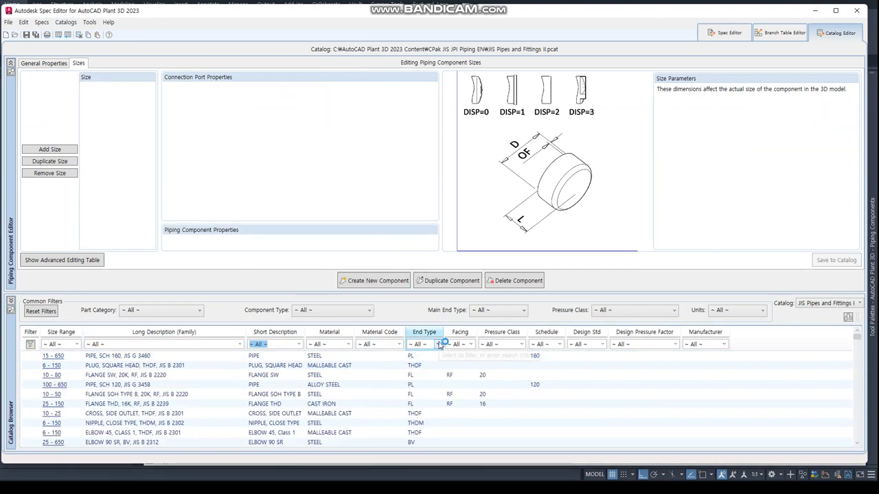
- Filter the catalog to end type FL, RF facing and pressure class 10
click(437, 344)
click(420, 374)
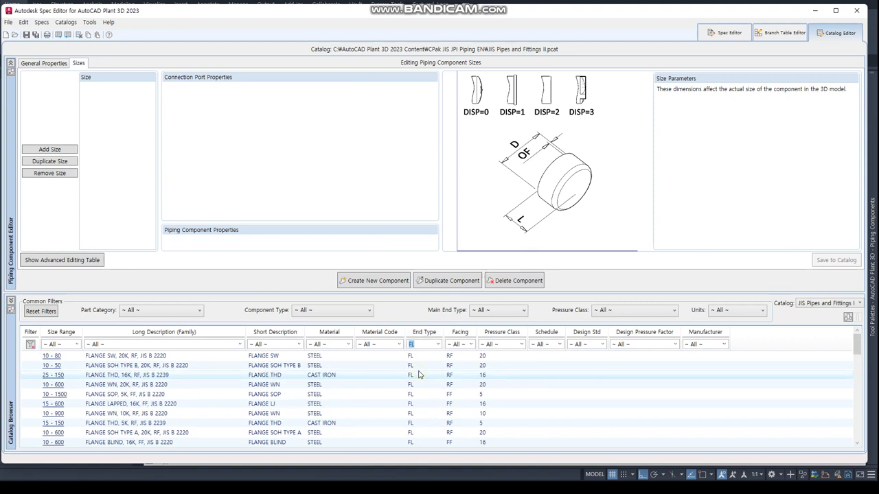
click(470, 344)
click(455, 372)
click(511, 344)
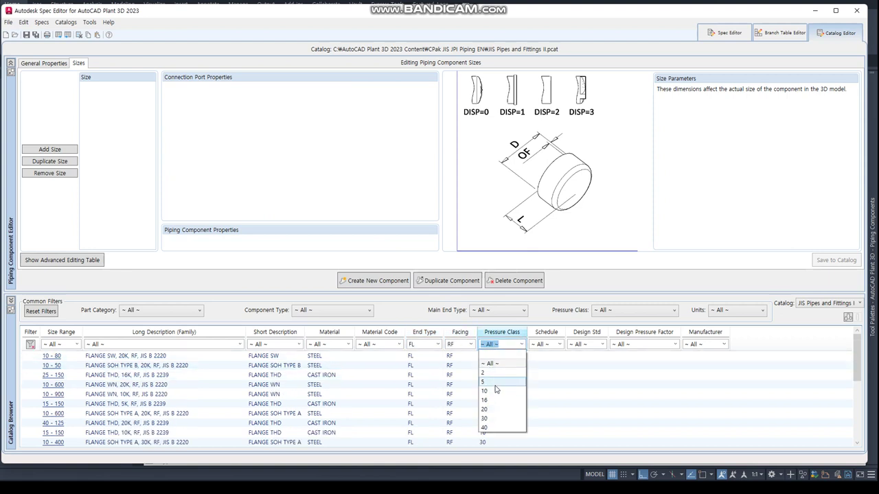
click(497, 388)
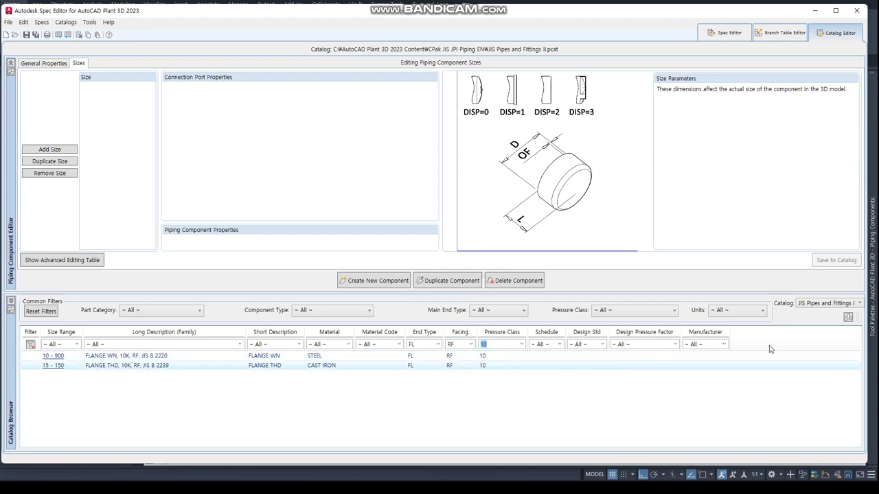
click(830, 305)
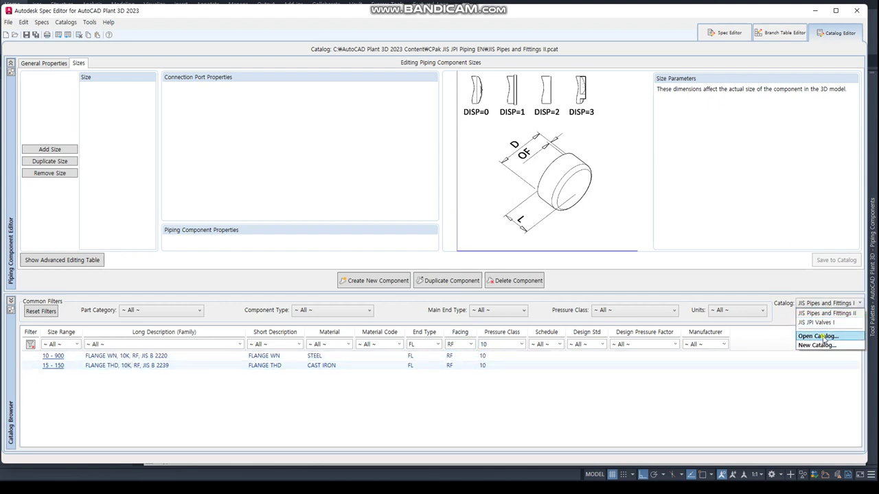
- Load the JIS JPI Pipes and Fittings I.pcat catalog
click(817, 336)
click(137, 121)
click(363, 250)
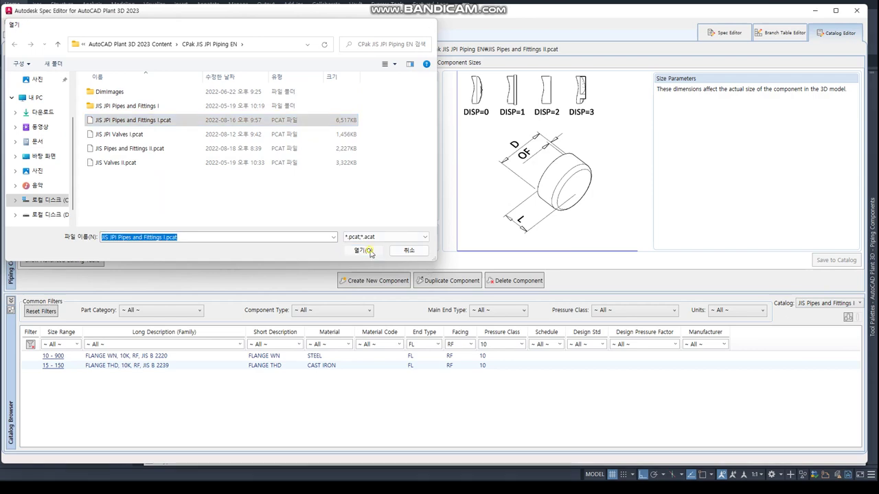
- Filter its parts to FL end type, pressure class 10 and FF facing
click(437, 344)
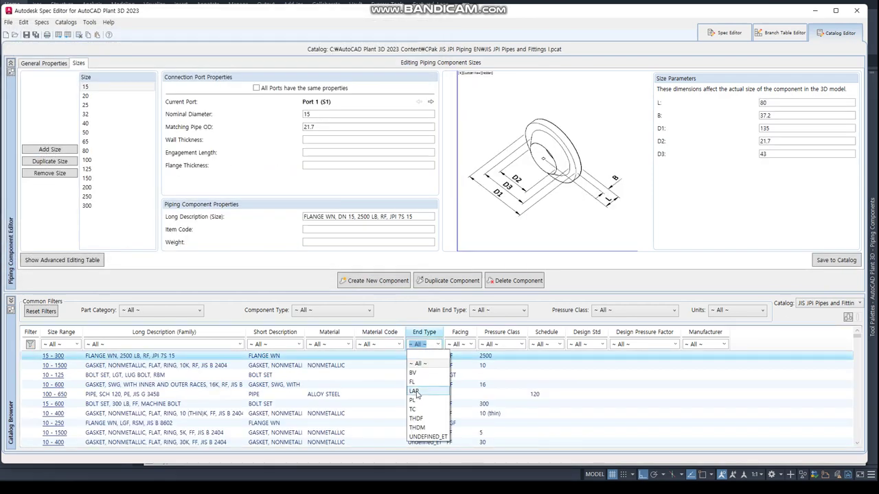
click(420, 381)
click(471, 344)
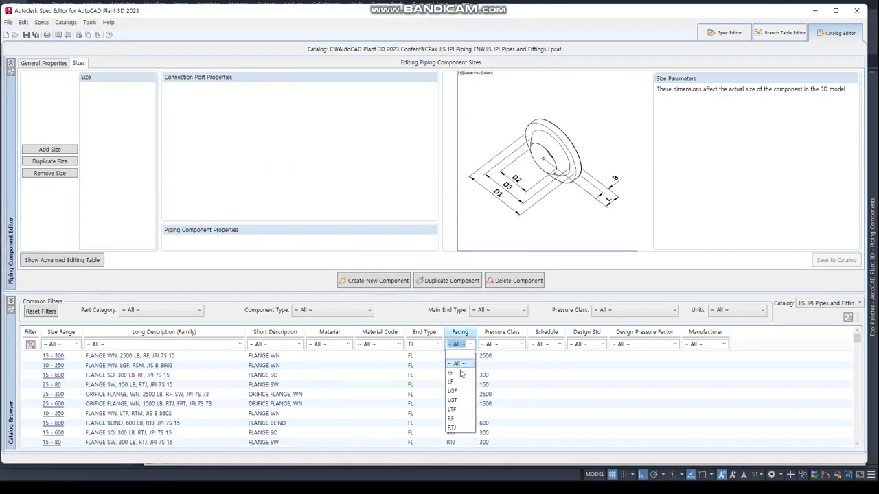
click(456, 415)
click(521, 344)
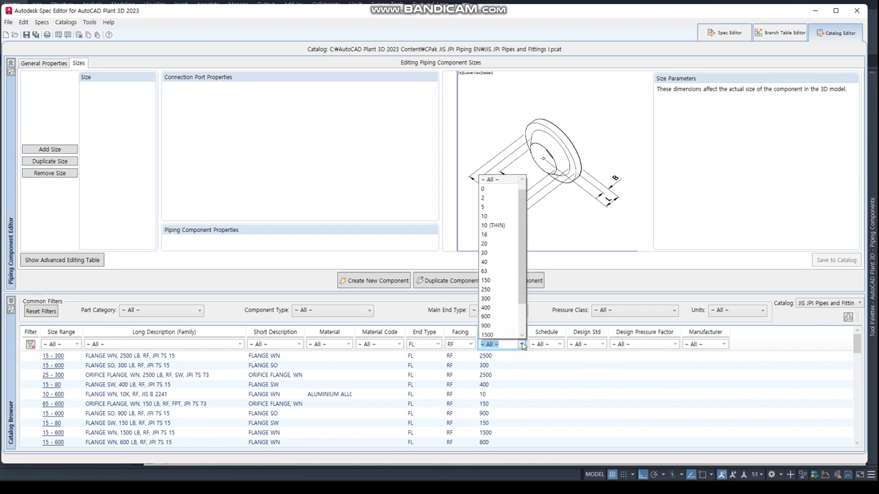
click(500, 216)
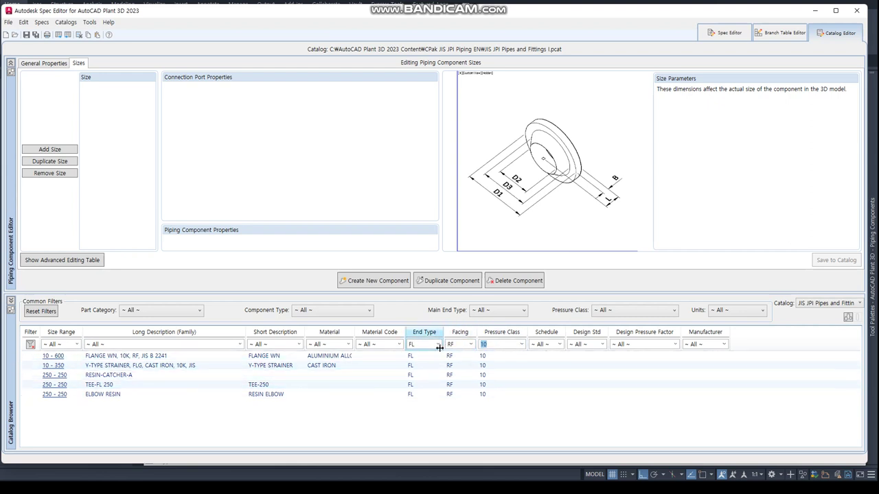
click(471, 346)
click(452, 372)
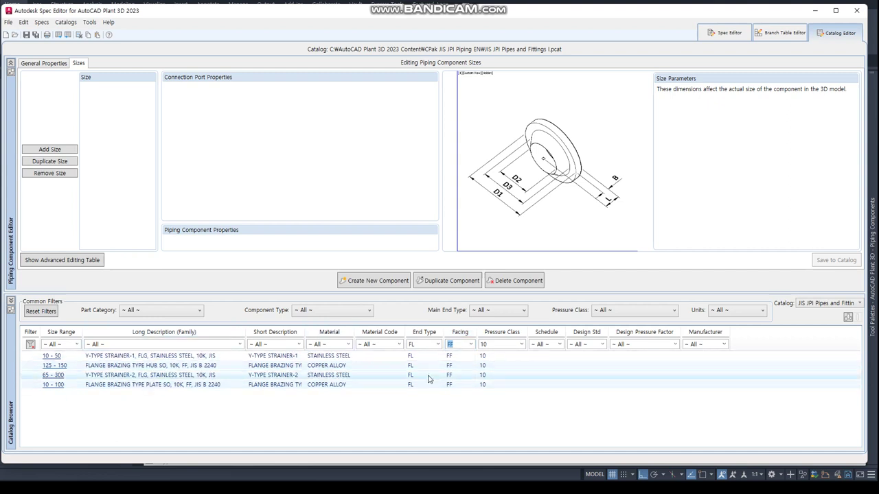
click(851, 304)
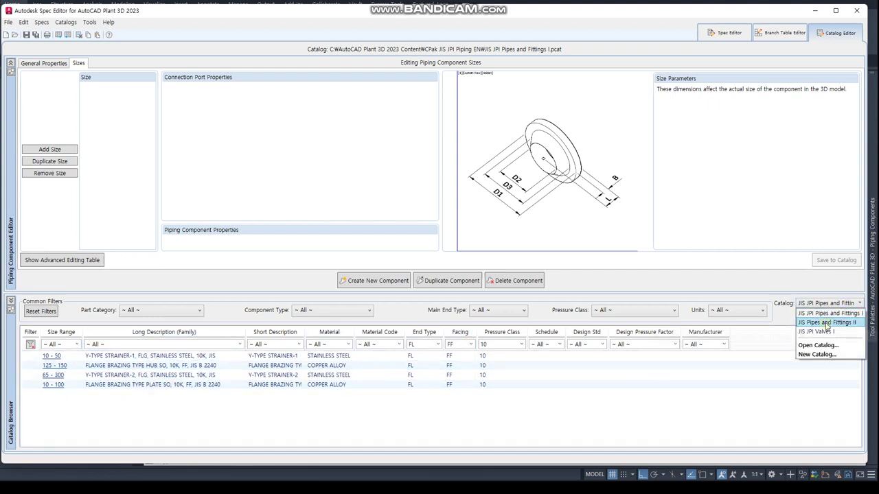
- Show the JIS JPI Pipes and Fittings II catalog filtered to FF facing and pressure class 10
click(827, 322)
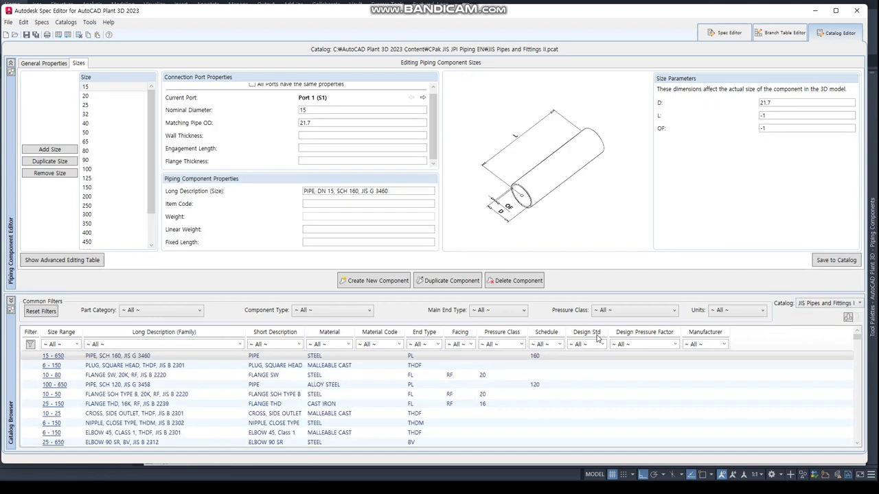
click(459, 344)
click(520, 344)
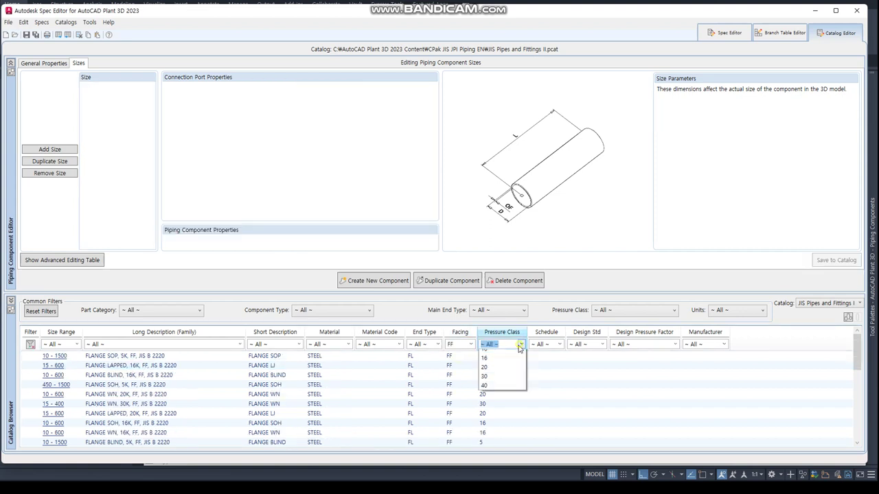
click(491, 394)
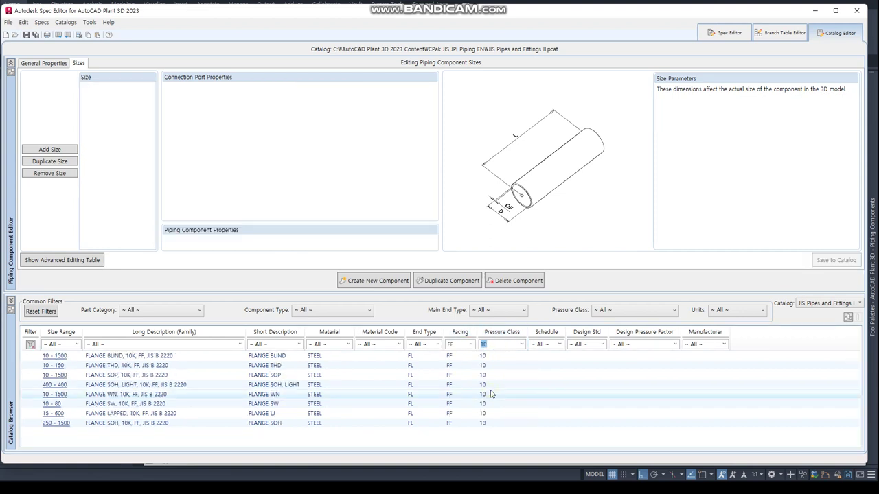
- Select FLANGE SOH and FLANGE SW and add them to SPP.pspx
click(128, 377)
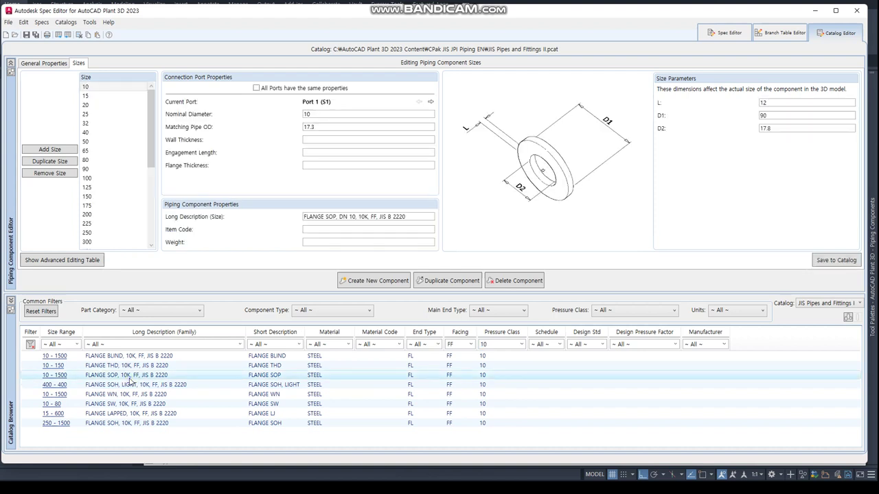
click(126, 385)
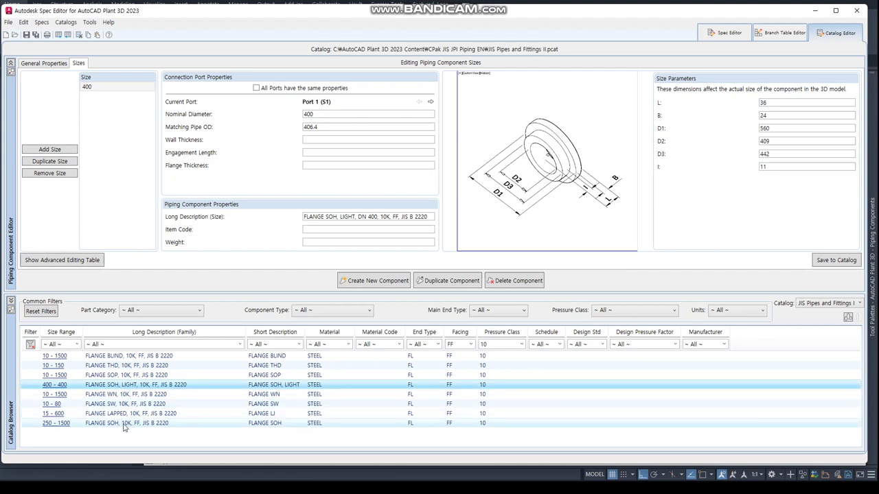
click(125, 424)
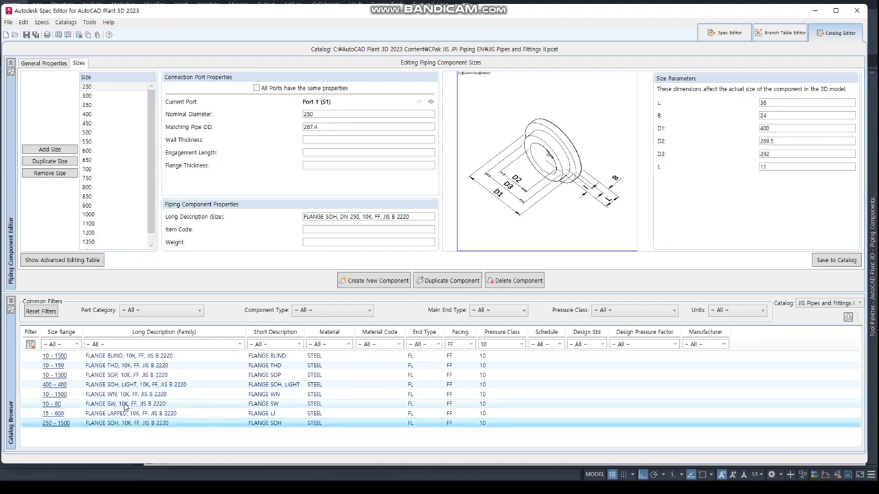
click(125, 404)
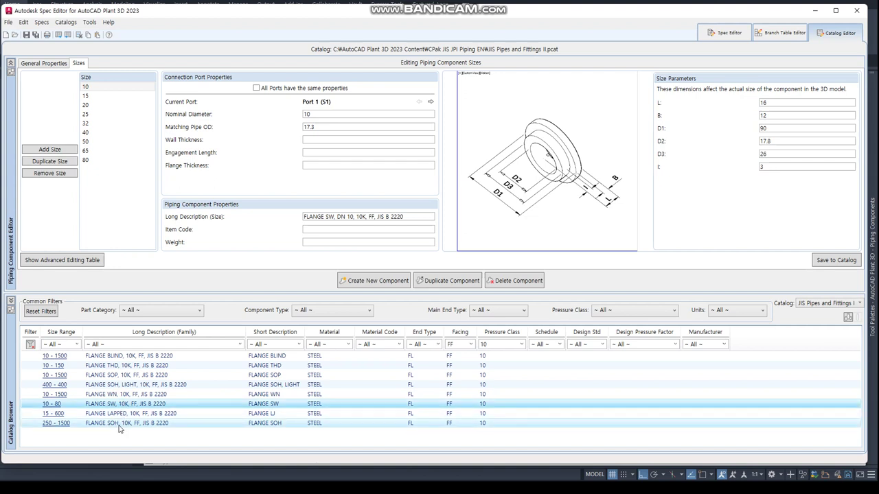
right_click(118, 426)
click(148, 396)
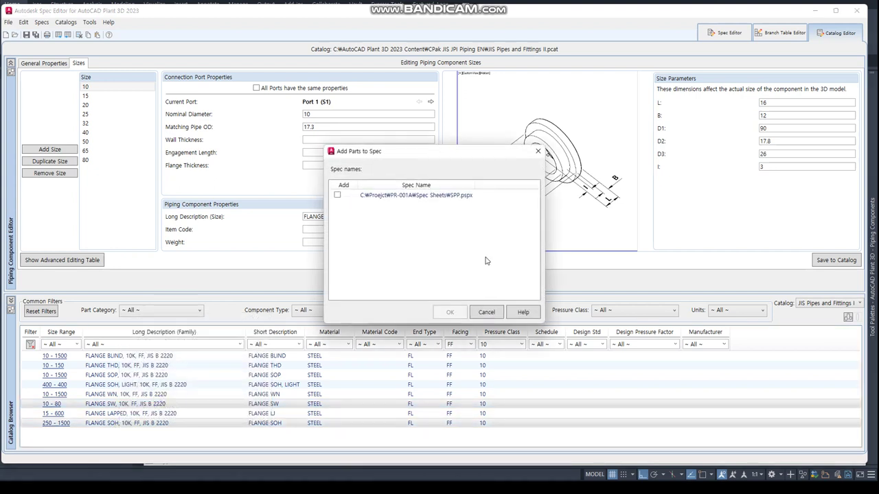
click(337, 195)
click(450, 312)
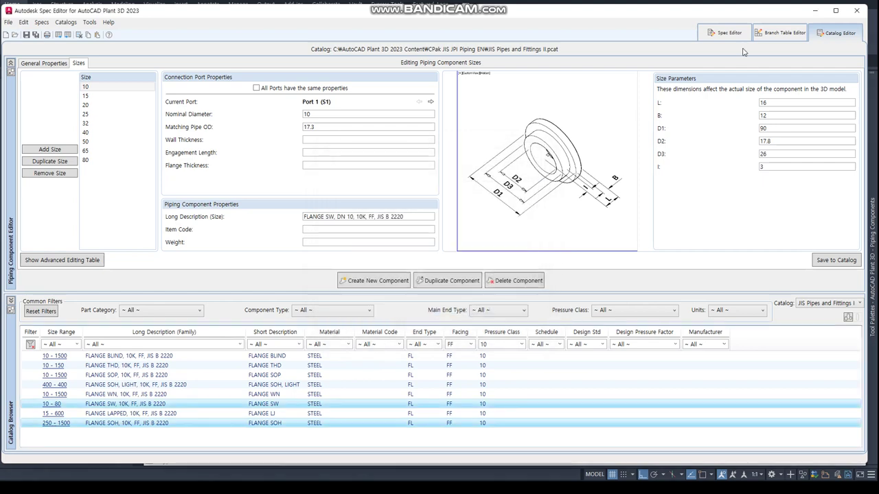
- Remove sizes 50, 65 and 80 from the SPP spec's FLANGE SW parts
click(729, 33)
scroll(186, 144, down, 2)
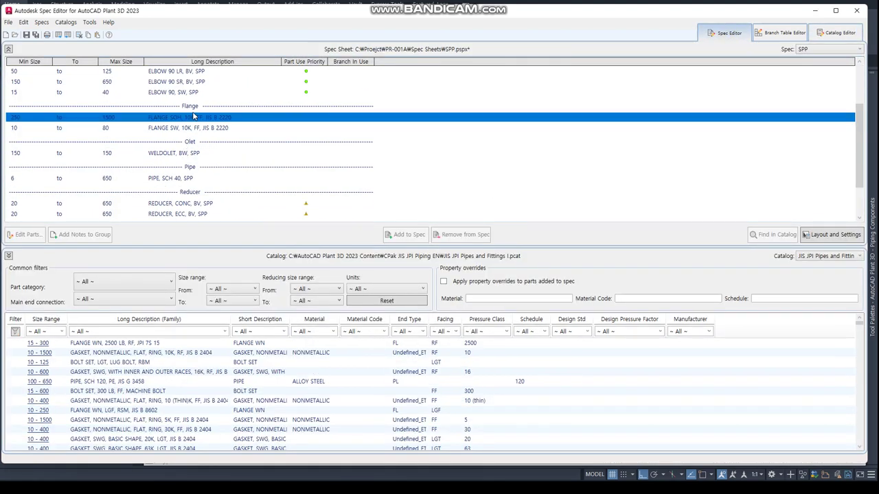
click(172, 129)
double_click(172, 129)
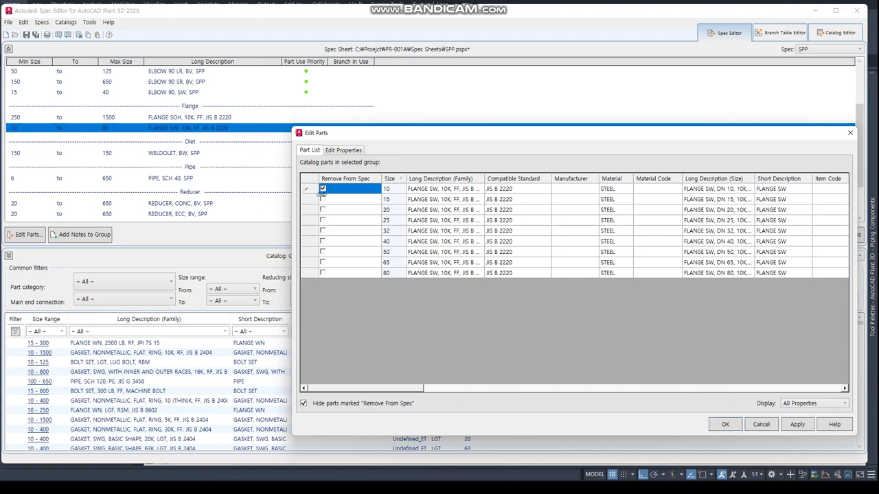
click(323, 252)
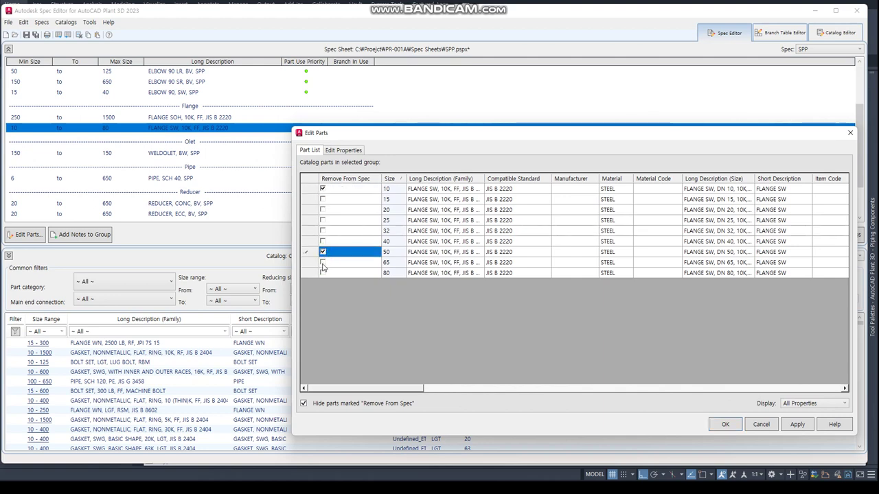
click(323, 262)
click(323, 273)
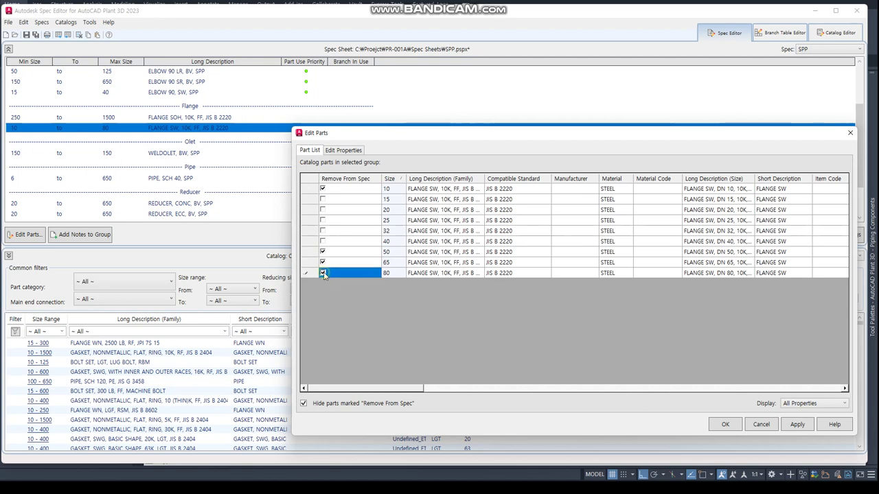
click(807, 428)
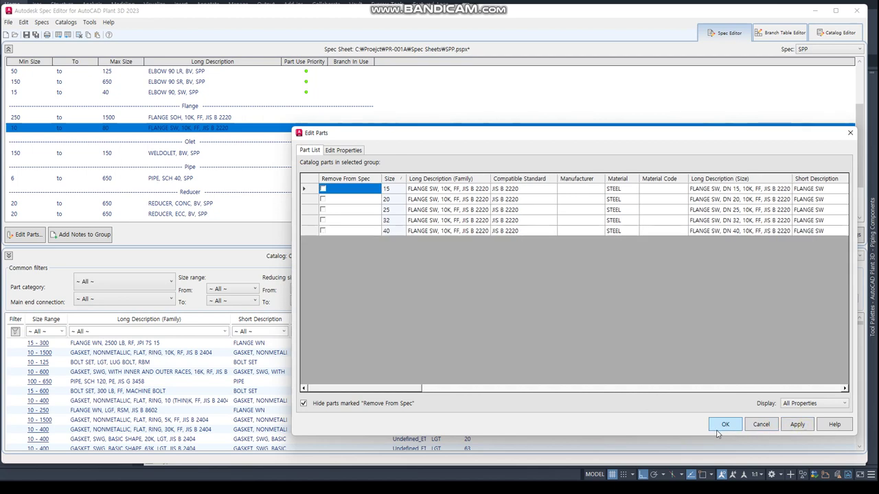
- Replace JIS B 2220 with SPP in the FLANGE SW long description for all sizes
click(440, 188)
click(440, 189)
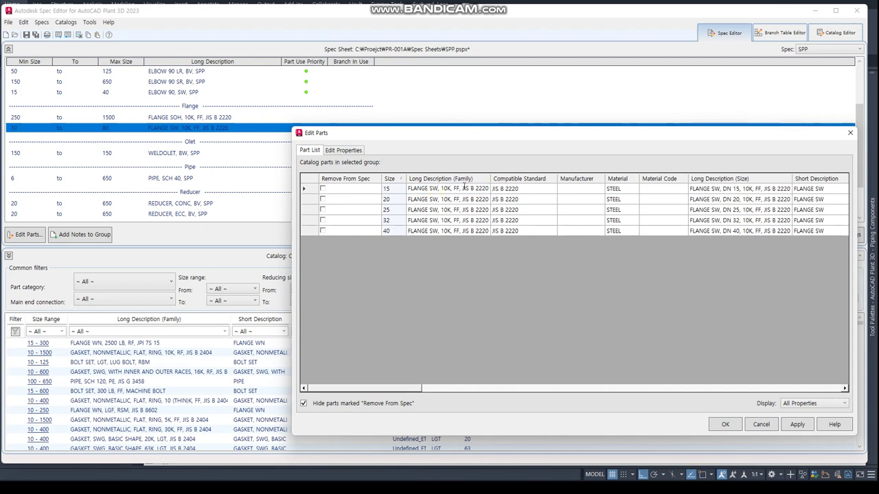
drag(465, 187, 489, 188)
text(SPP)
key(Return)
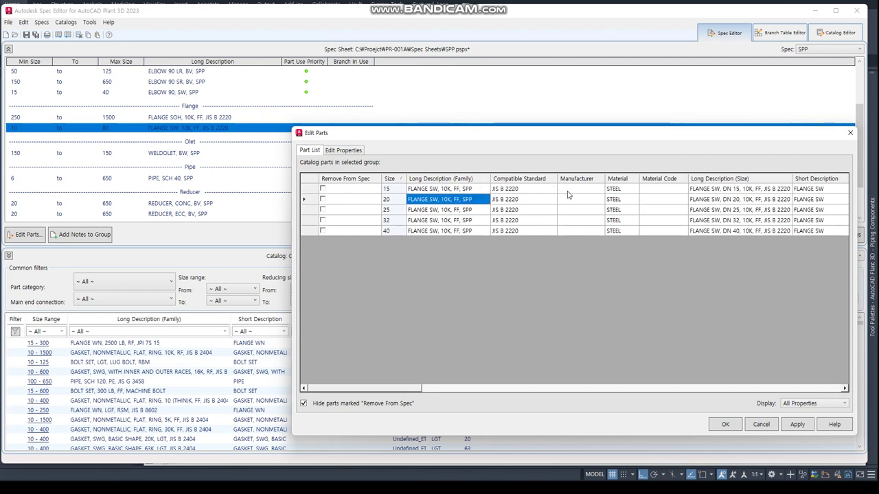
click(800, 426)
click(725, 424)
- Open the FLANGE SOH parts editor and close it without changes
click(236, 117)
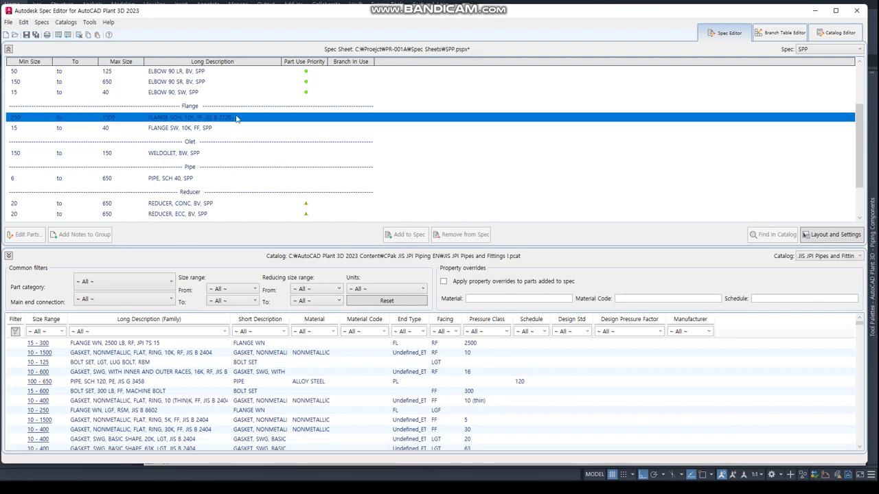
double_click(221, 122)
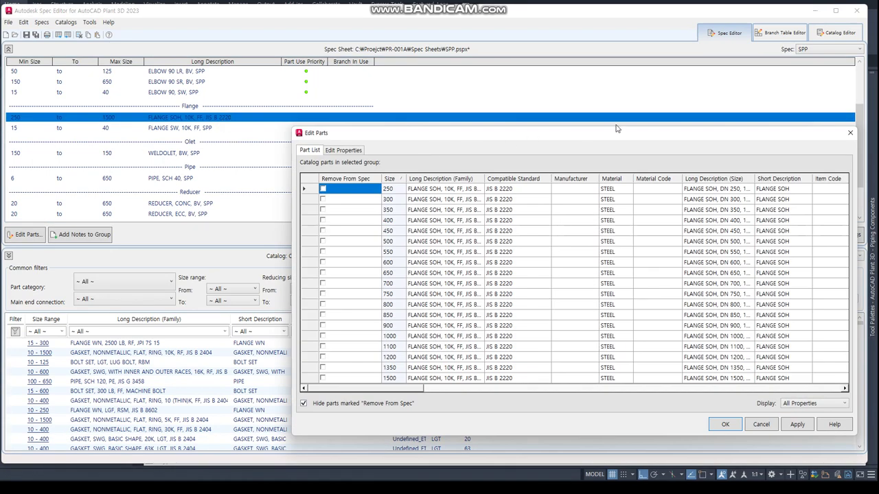
click(850, 132)
- From the catalog, add FLANGE BLIND and FLANGE SOP to SPP.pspx, then view the spec sheet
click(836, 32)
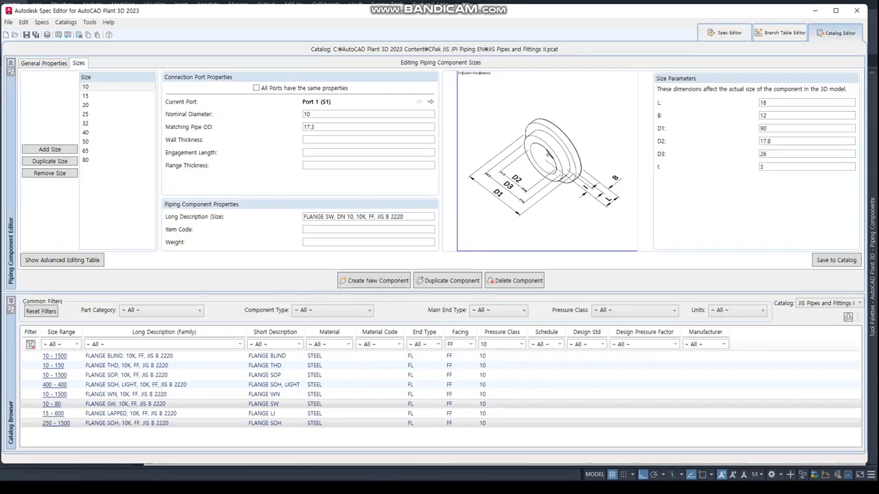
click(88, 356)
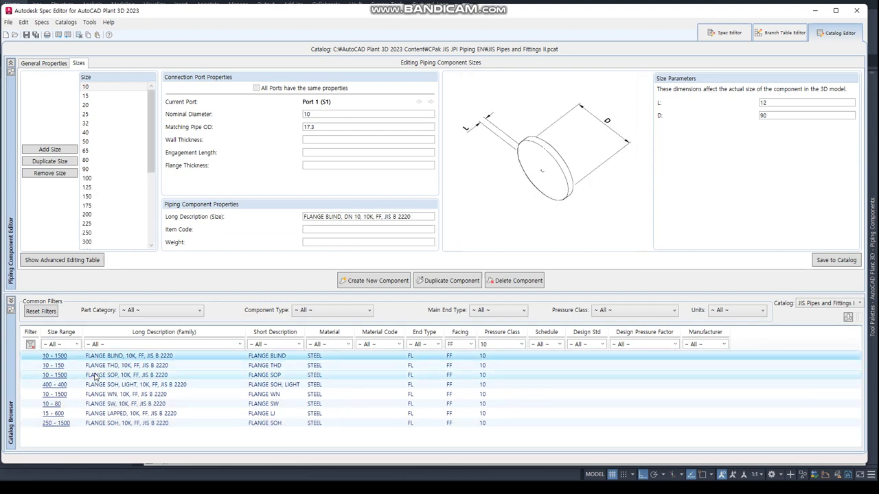
right_click(100, 378)
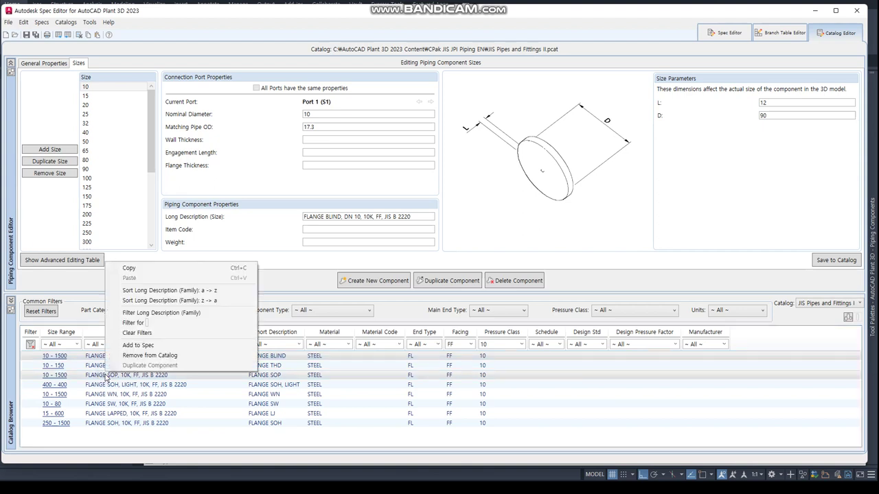
click(148, 347)
click(337, 195)
click(453, 312)
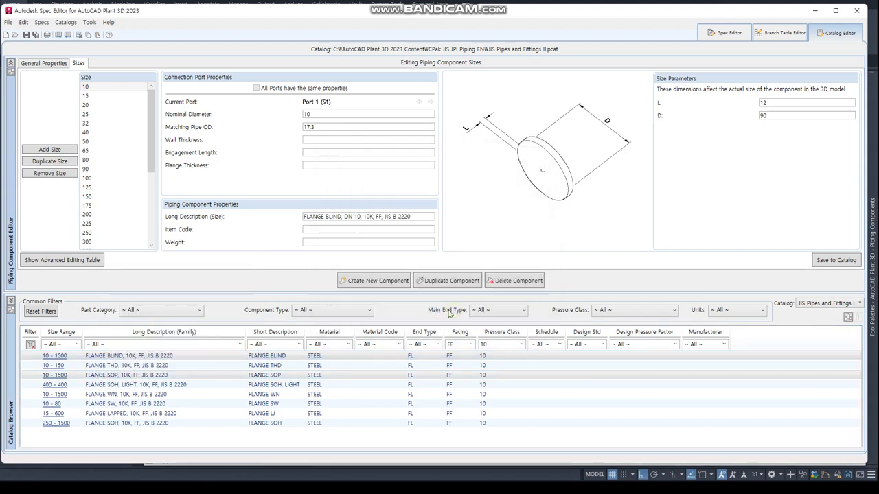
click(730, 37)
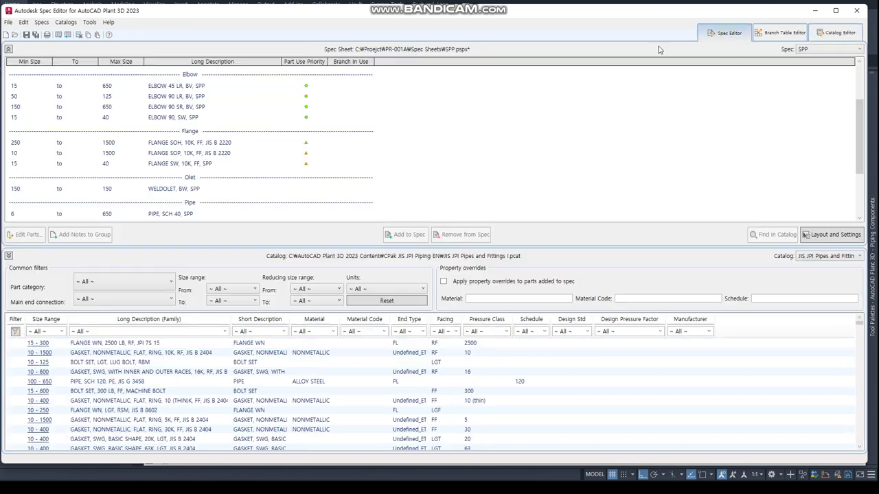
- Remove the FLANGE SOH and FLANGE SW entries from the SPP spec sheet
click(201, 148)
scroll(199, 147, down, 2)
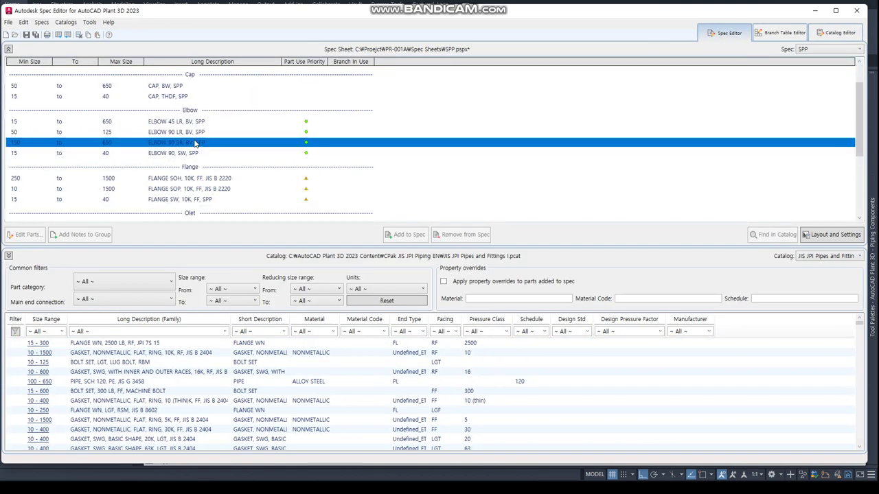
drag(197, 142, 144, 121)
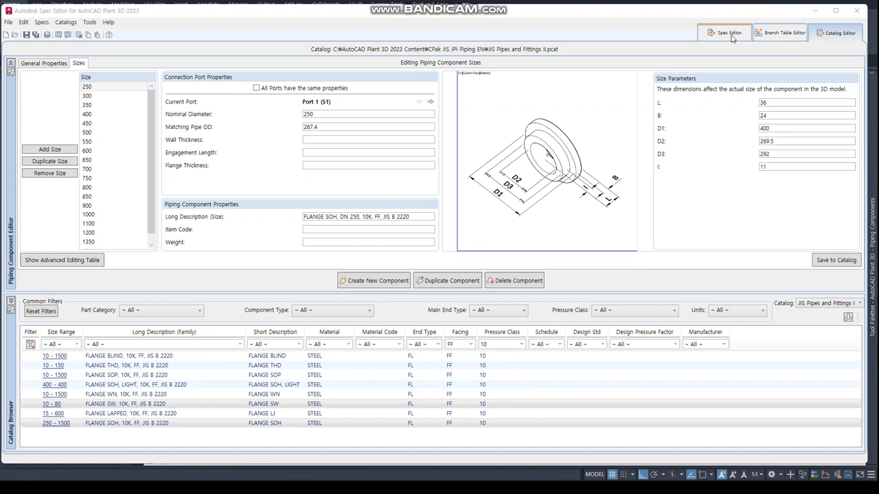
click(729, 34)
click(176, 143)
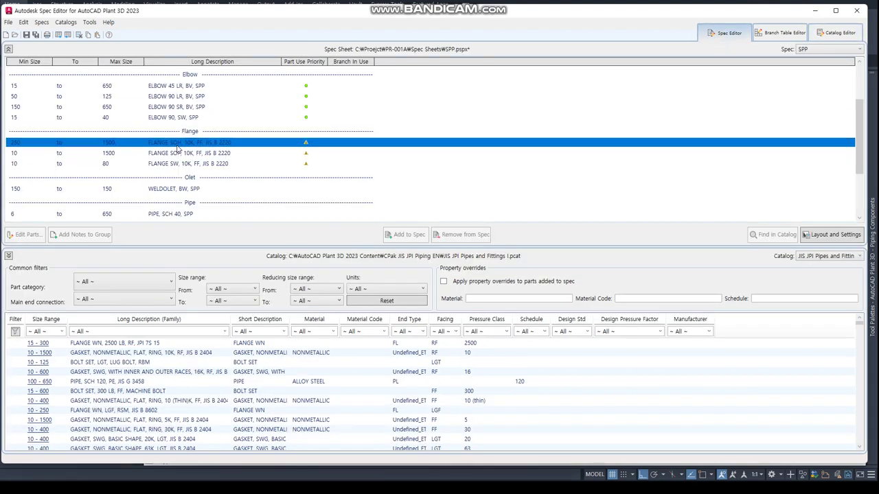
ctrl+click(157, 164)
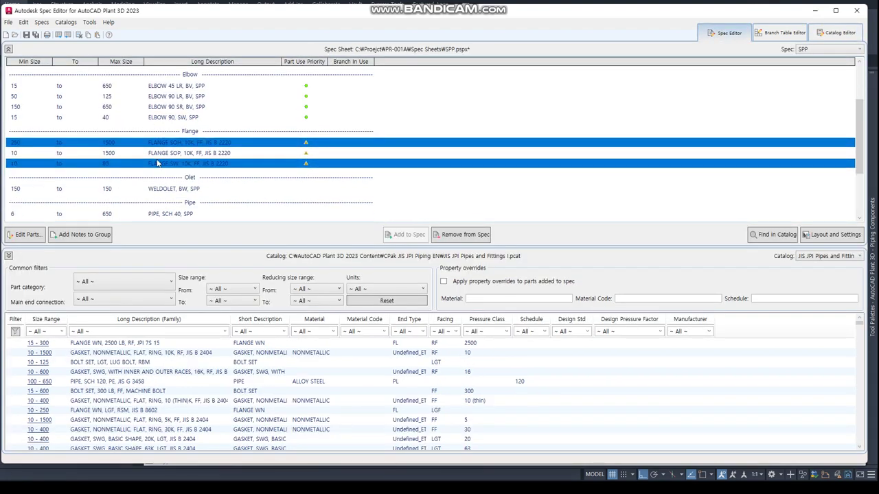
click(466, 237)
click(196, 145)
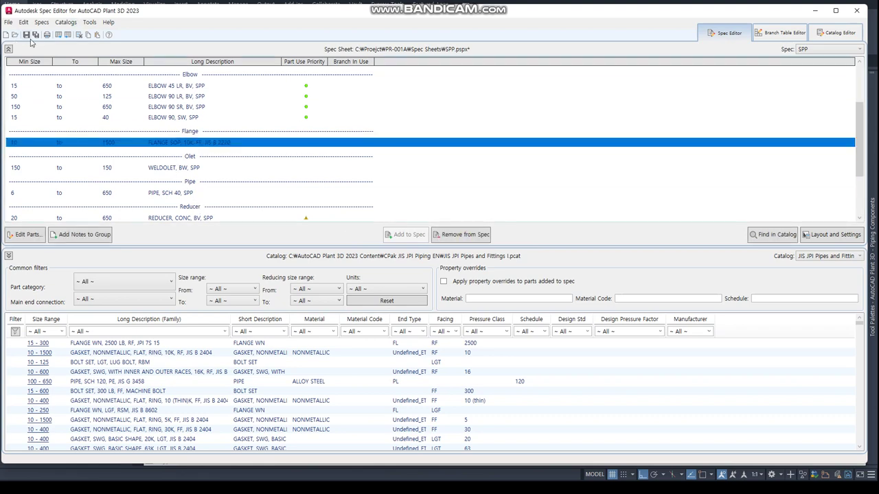
- Clear the facing filter and switch to the JIS JPI Pipes and Fittings I catalog
click(839, 33)
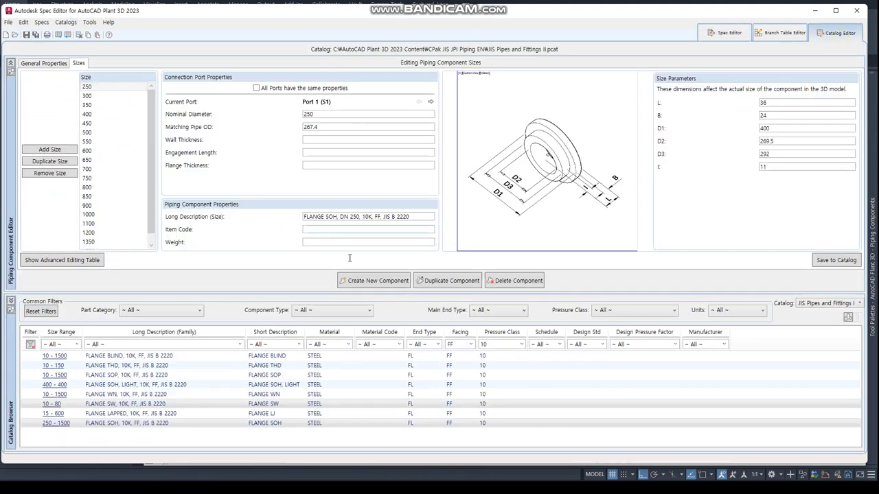
click(471, 344)
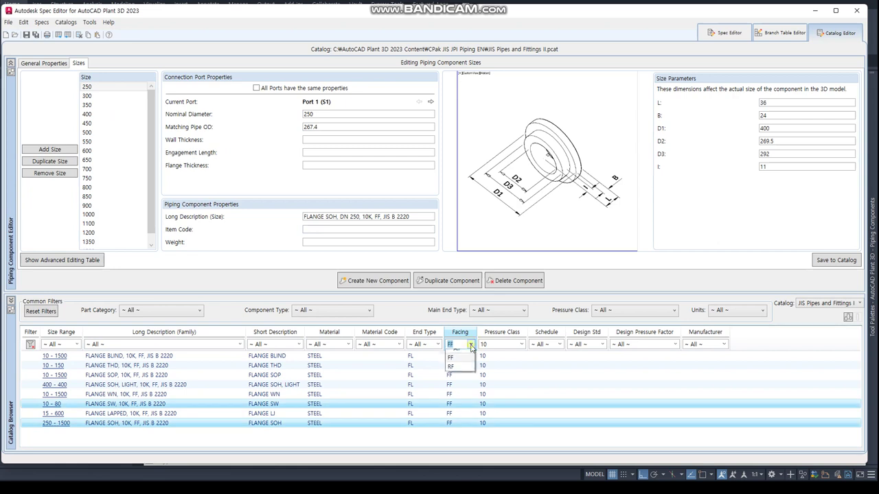
click(467, 363)
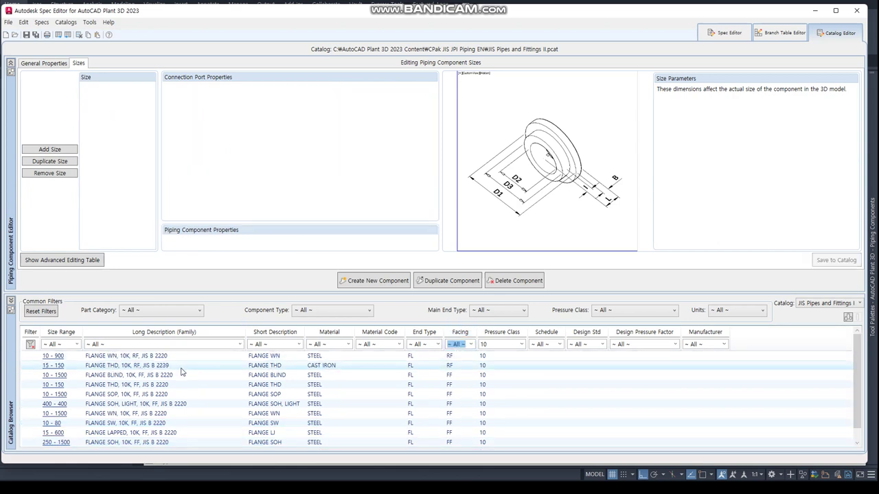
click(431, 344)
click(432, 344)
click(418, 354)
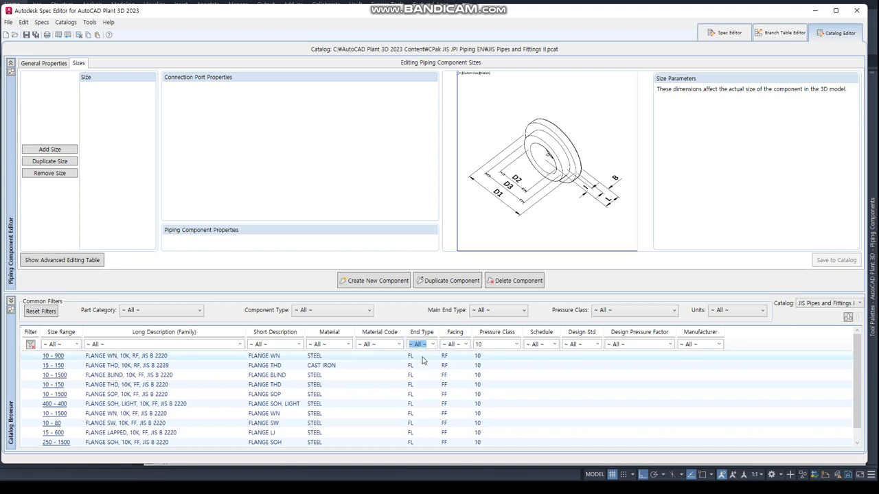
click(820, 304)
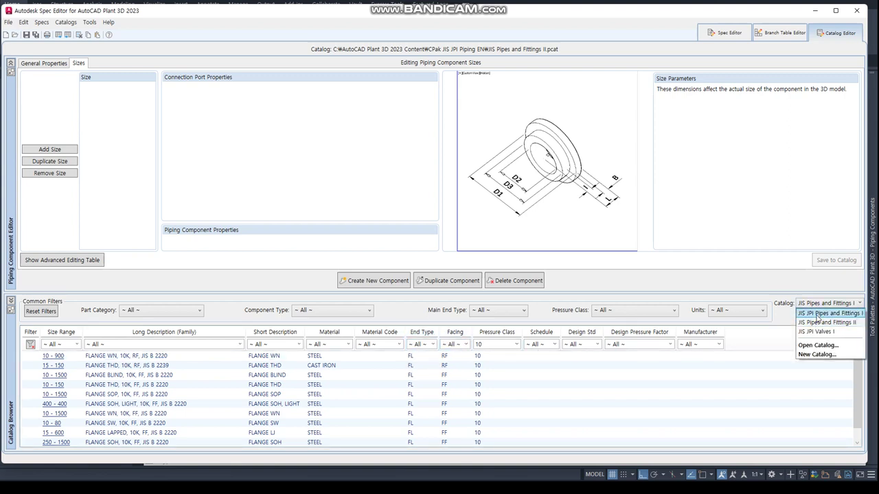
click(823, 313)
- Filter to FF facing and add the 10K full-face nonmetallic gasket to SPP
click(162, 367)
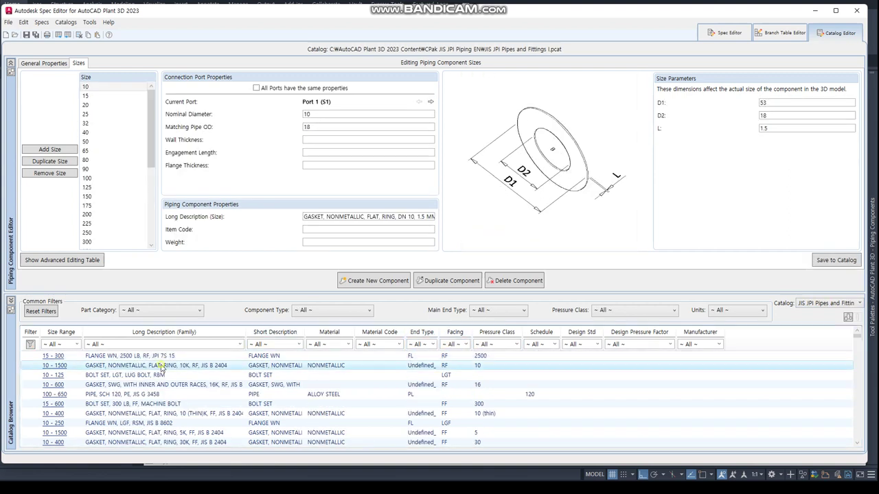
click(466, 344)
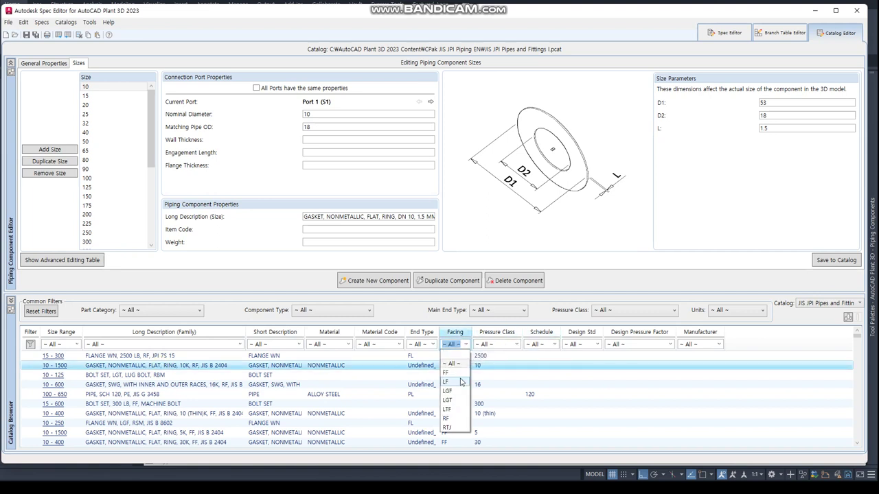
click(460, 375)
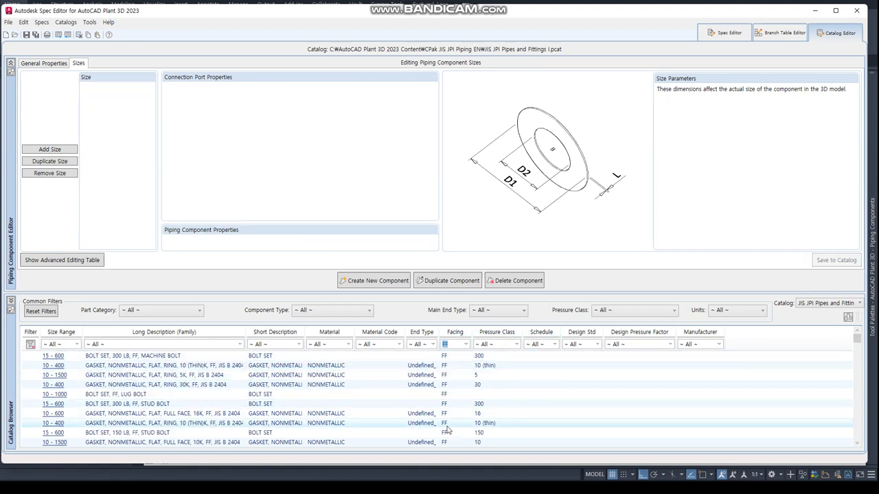
click(126, 443)
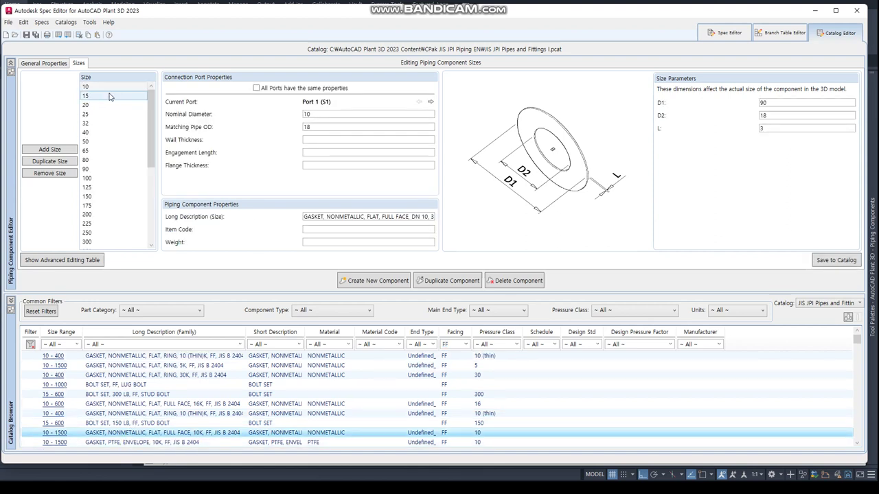
right_click(133, 438)
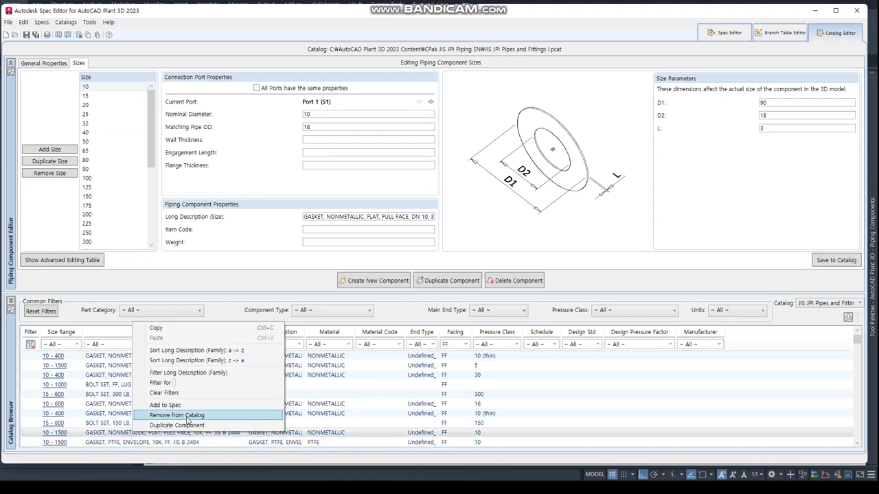
click(177, 406)
click(334, 198)
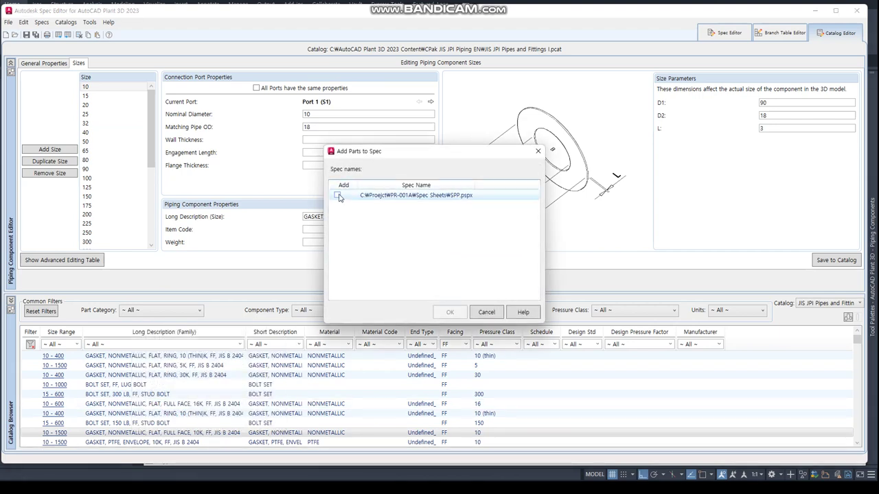
click(447, 313)
- Open the SPP gasket parts and remove the JIS B 2404 ending from the long description
click(730, 33)
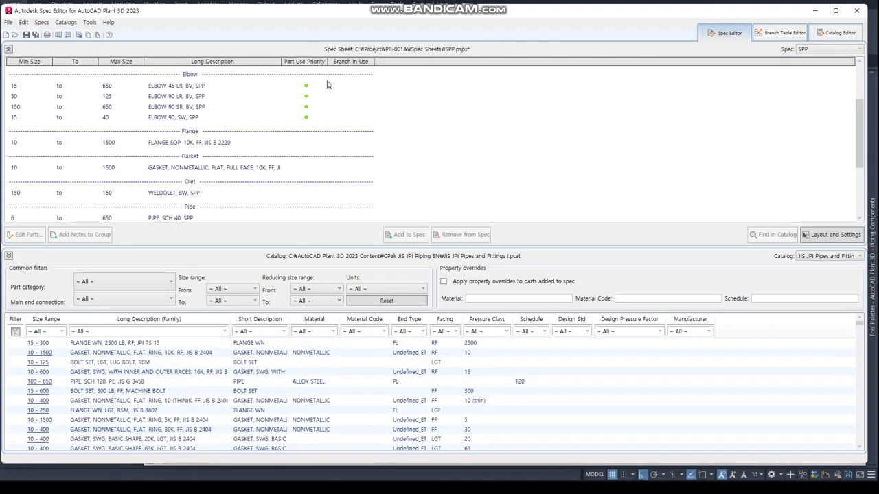
click(286, 147)
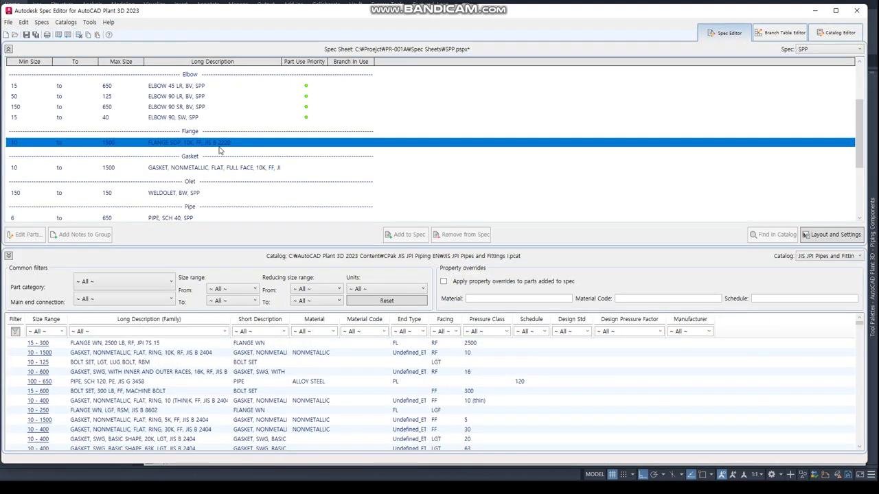
double_click(219, 171)
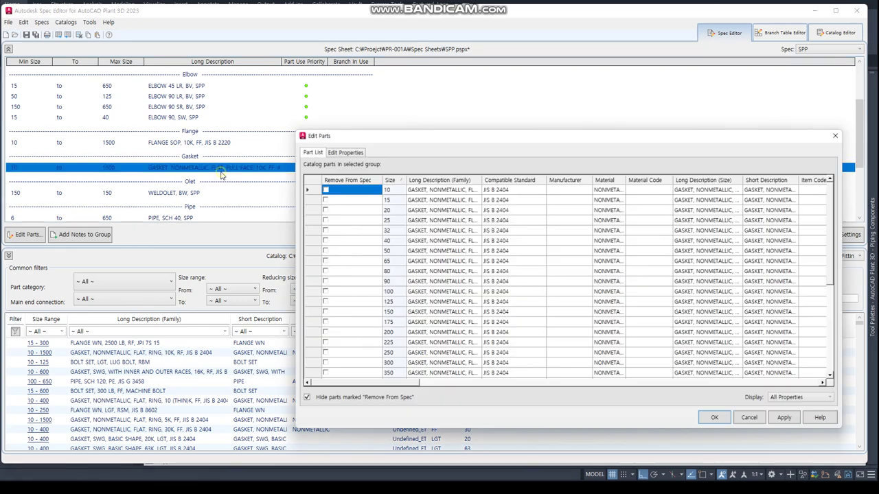
click(446, 192)
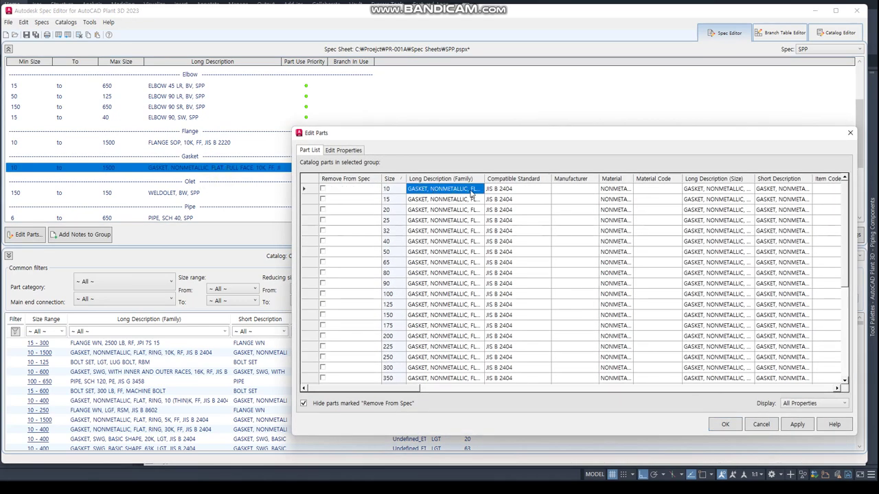
click(472, 194)
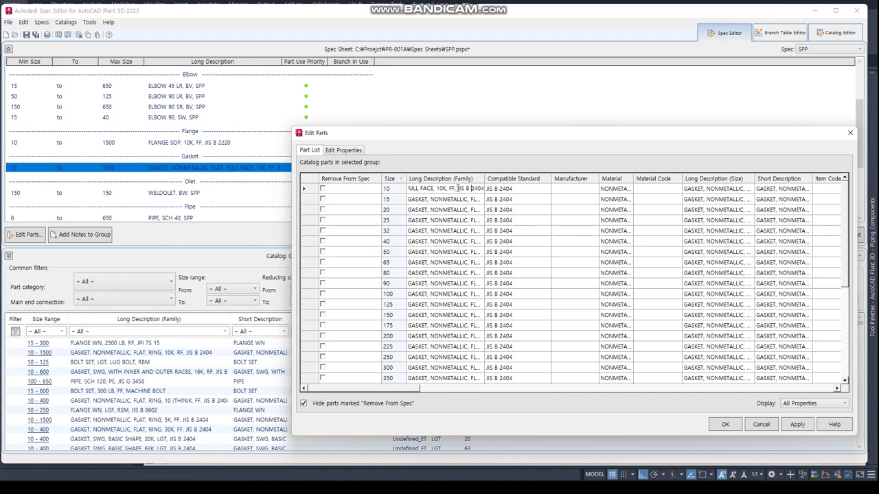
drag(458, 188, 598, 189)
key(Return)
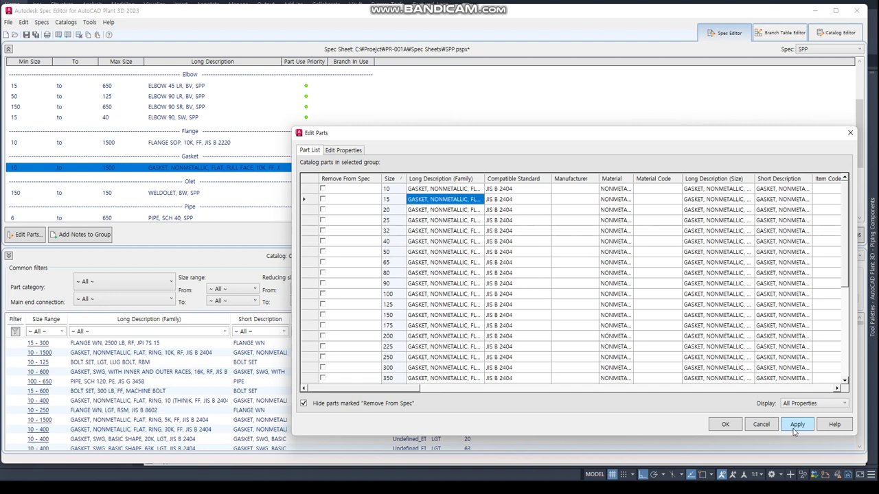
- Delete NONMETALLIC, FLAT, FULL so the description reads GASKET, 10K, FF, SPP, and apply
click(456, 188)
click(456, 189)
drag(442, 189, 507, 192)
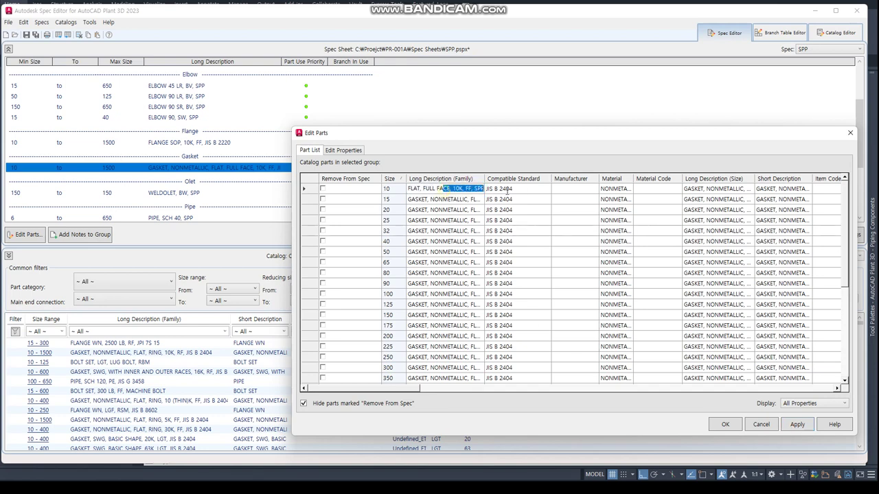
drag(446, 189, 401, 188)
click(433, 188)
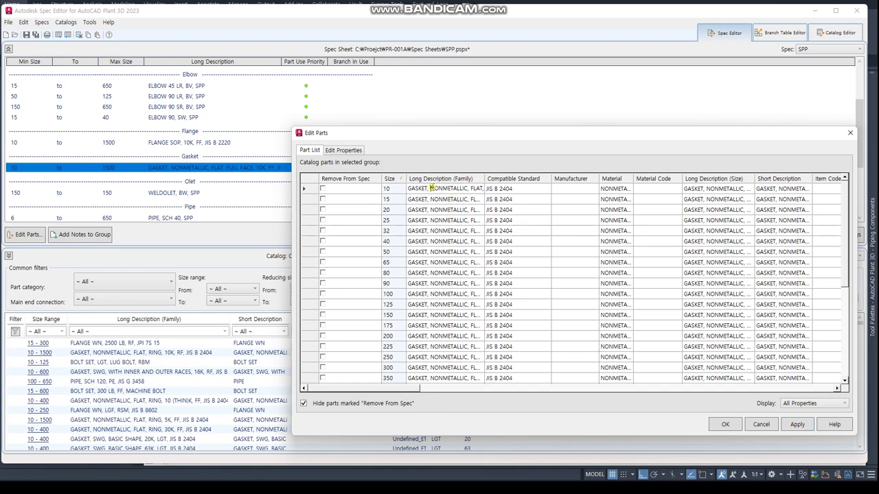
key(Delete)
key(Delete)
key(Delete)
key(Delete)
key(Delete)
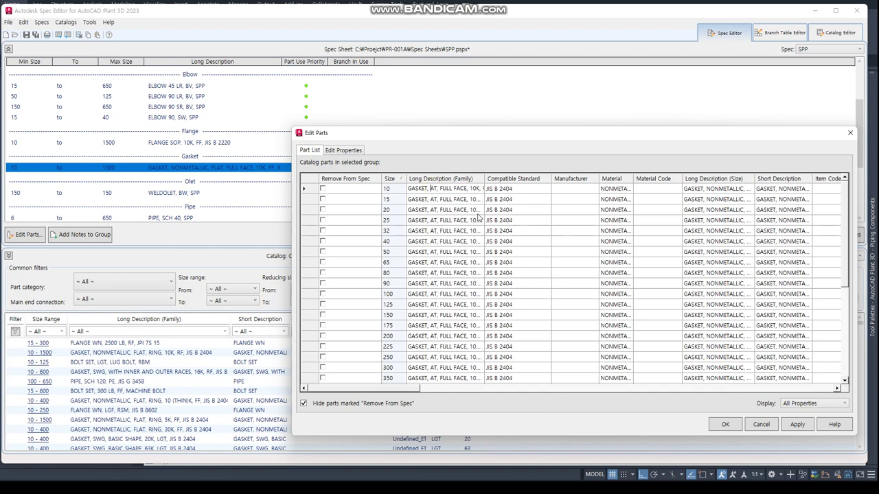
key(Delete)
key(Delete)
key(Delete)
key(Delete)
key(Delete)
key(Delete)
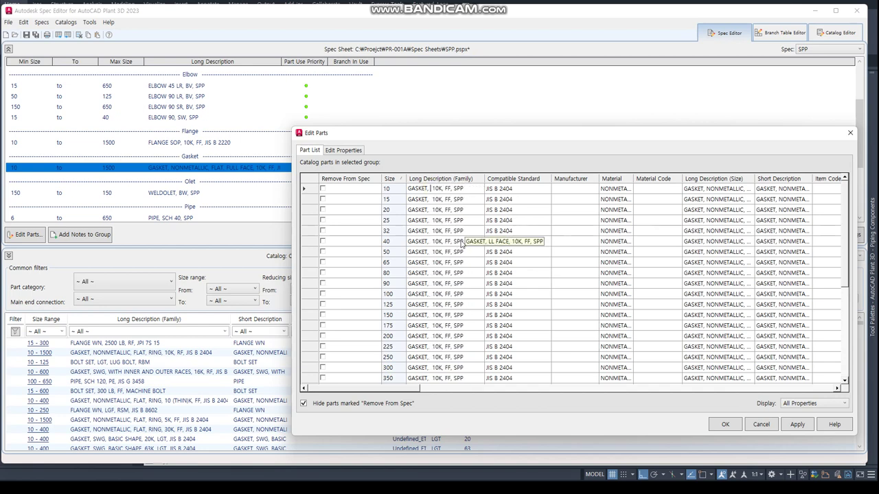
click(797, 425)
- Change the FLANGE SOP long description from JIS B 2220 to SPP
click(725, 424)
click(218, 143)
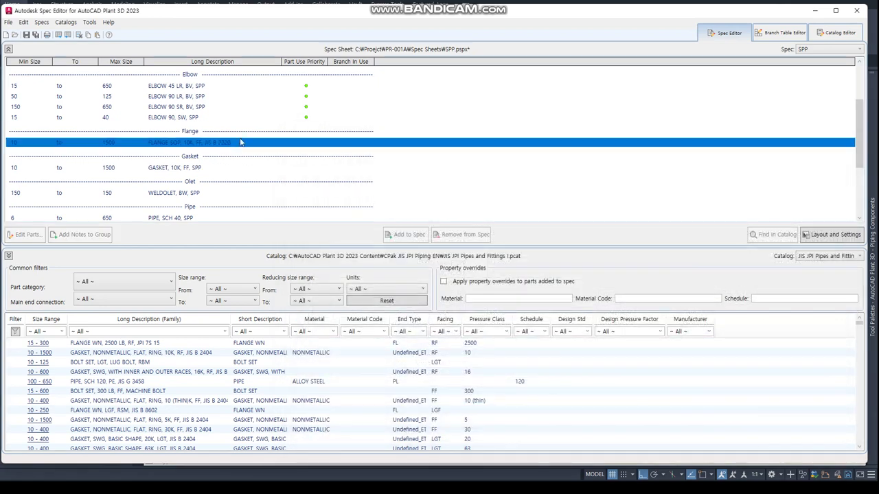
double_click(218, 143)
click(432, 190)
click(441, 189)
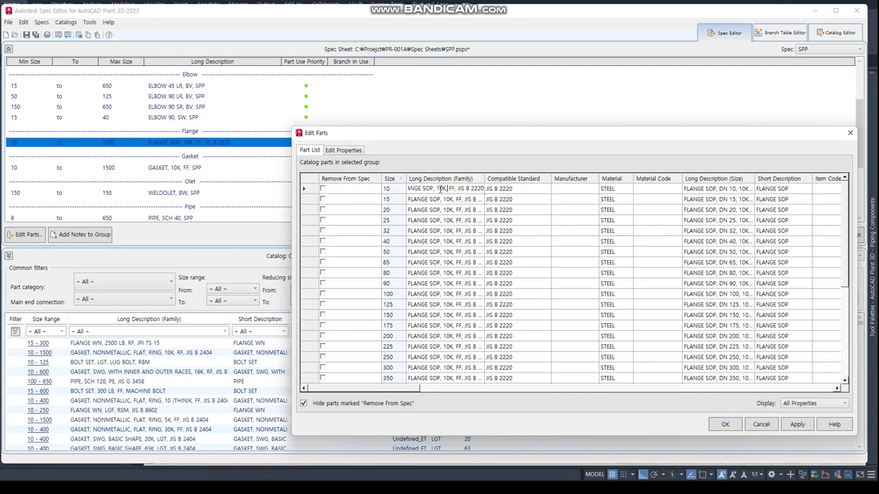
drag(458, 188, 739, 188)
text(SPP)
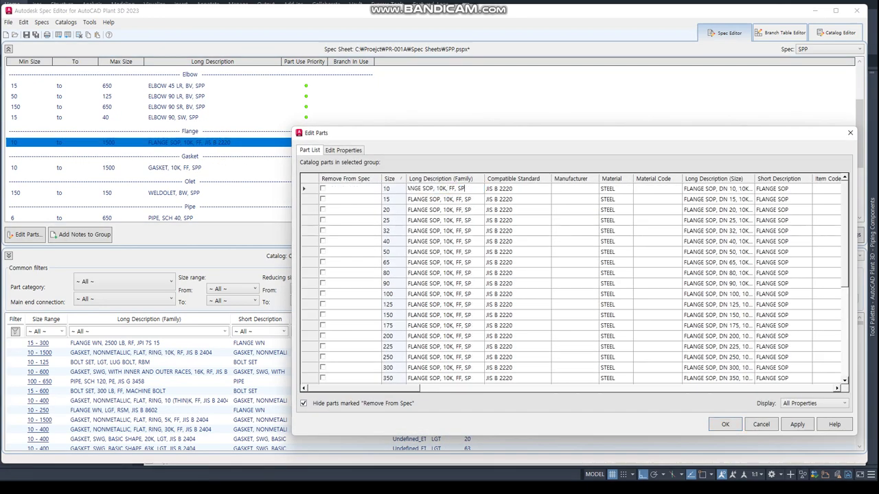
key(Return)
click(796, 424)
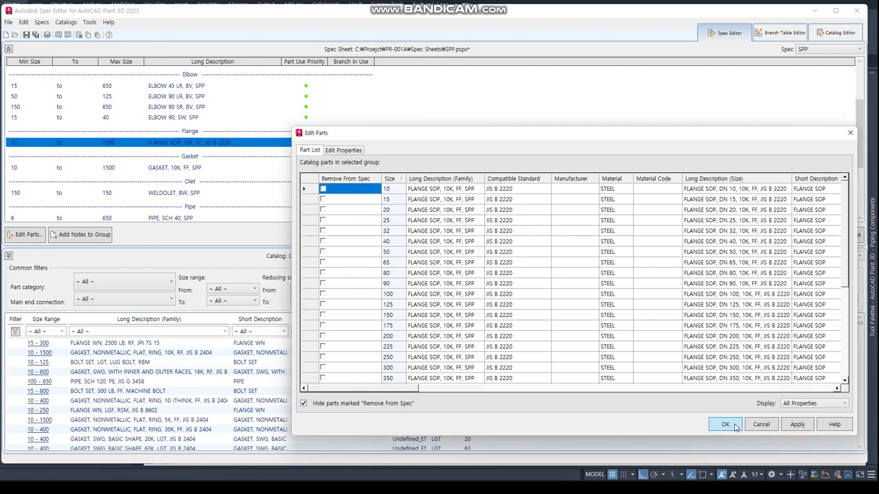
- Change the blind flange long description from JIS B 2220 to SPP
click(725, 424)
click(194, 122)
double_click(194, 122)
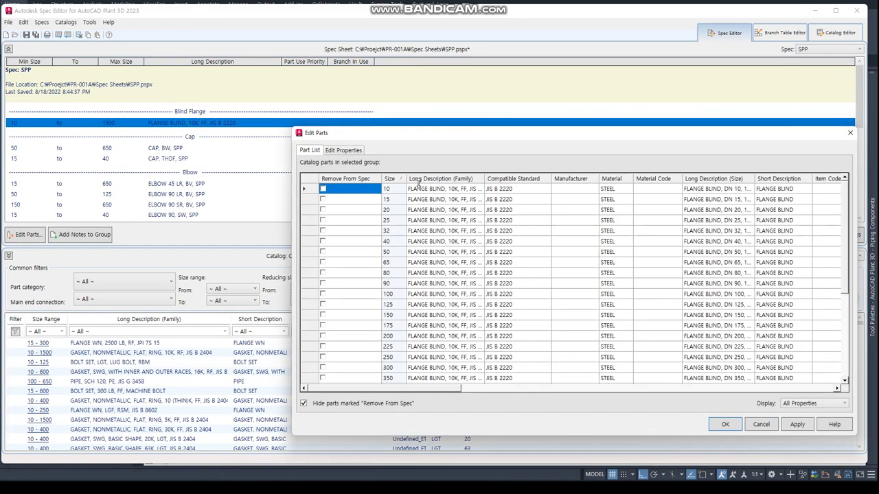
click(453, 189)
click(454, 189)
drag(454, 188, 526, 189)
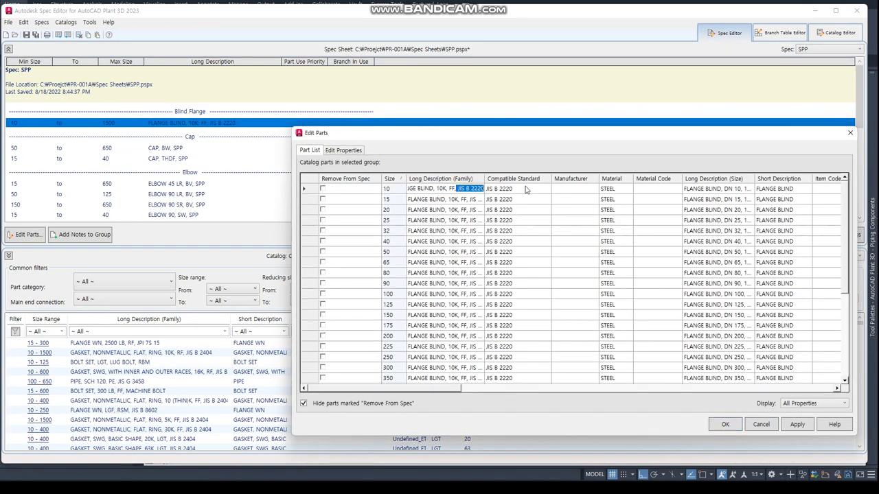
text(SPP)
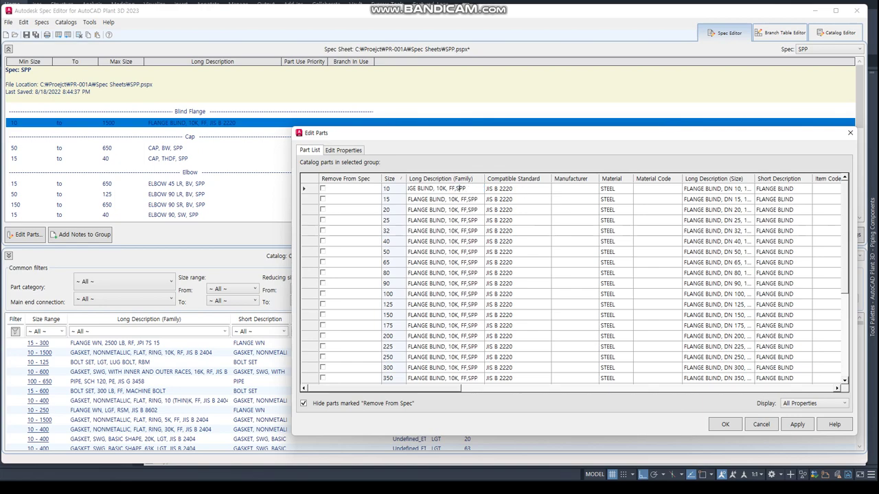
click(459, 189)
key(Return)
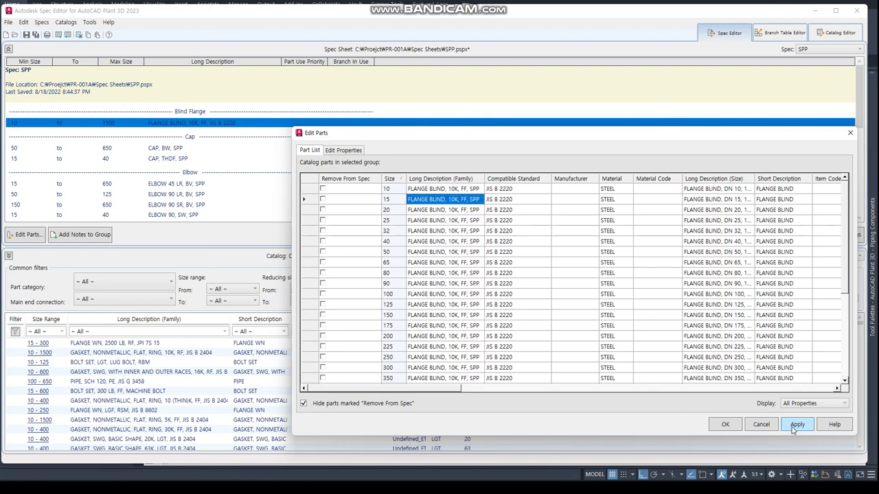
click(797, 424)
click(725, 424)
click(836, 34)
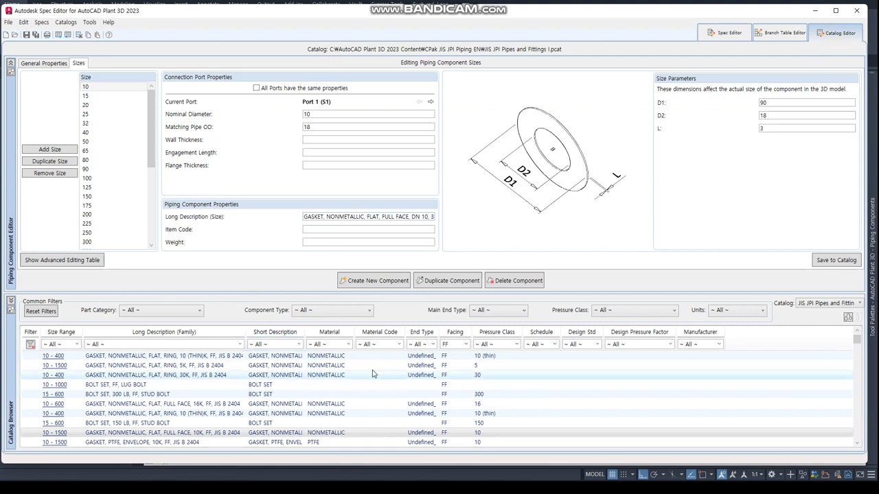
- Filter to BOLT SET and send BOLT SET, FF, MACHINE BOLT to SPP.pspx via Add to Spec
click(127, 389)
click(129, 395)
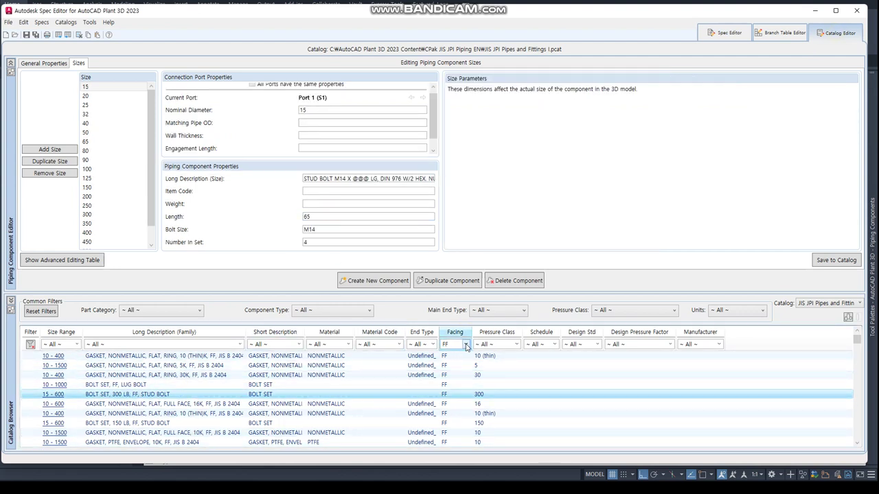
click(300, 344)
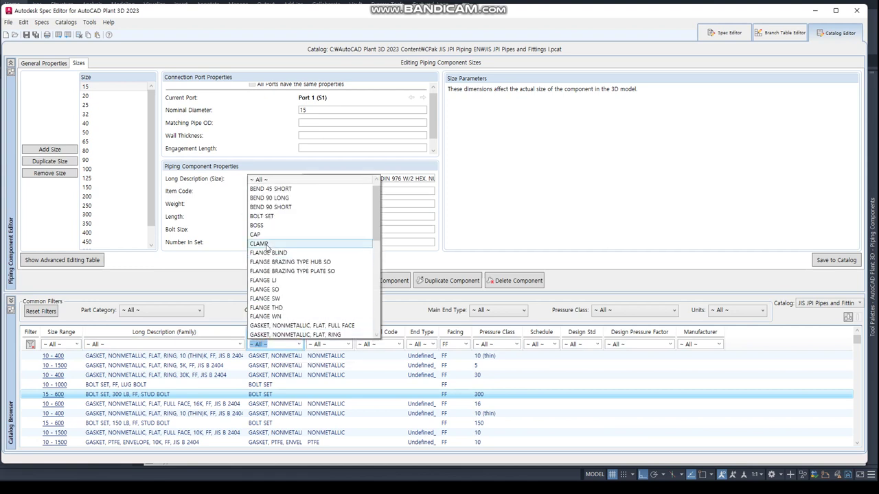
click(268, 218)
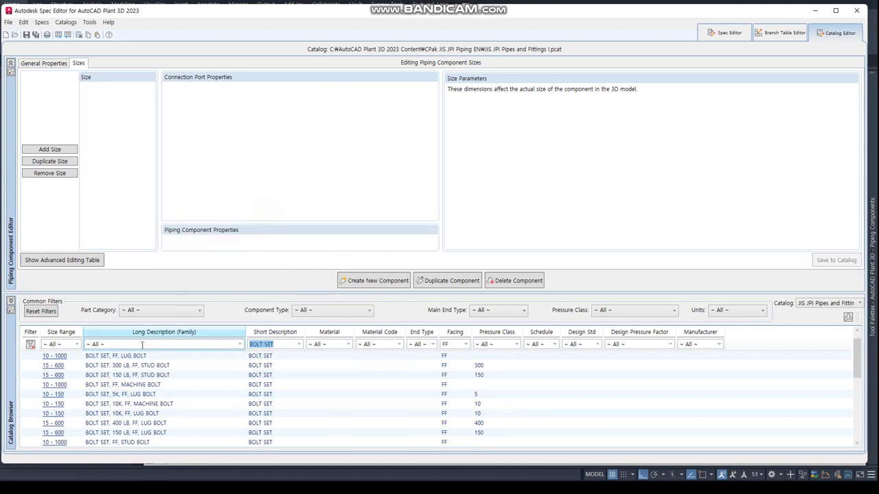
click(124, 356)
scroll(134, 376, down, 1)
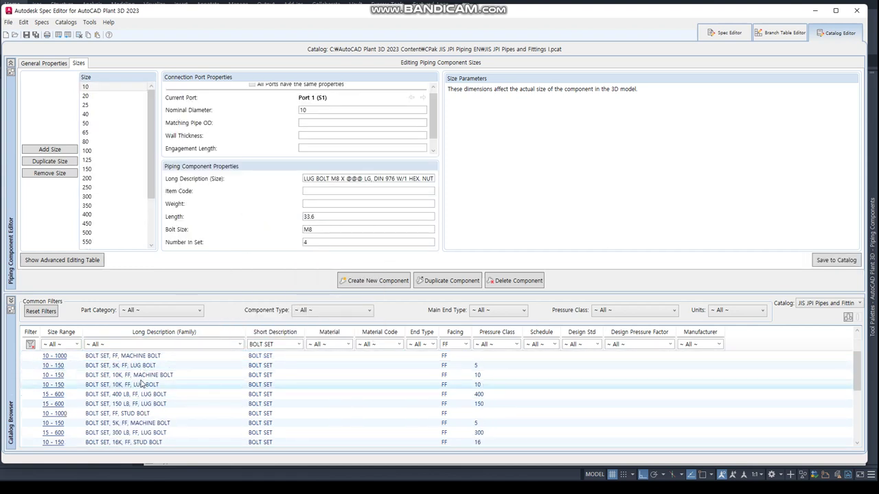
click(144, 357)
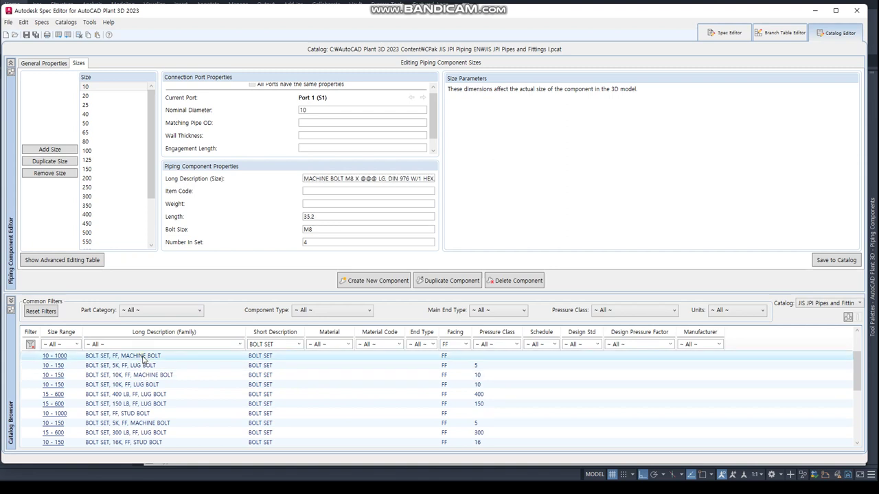
right_click(144, 362)
click(177, 441)
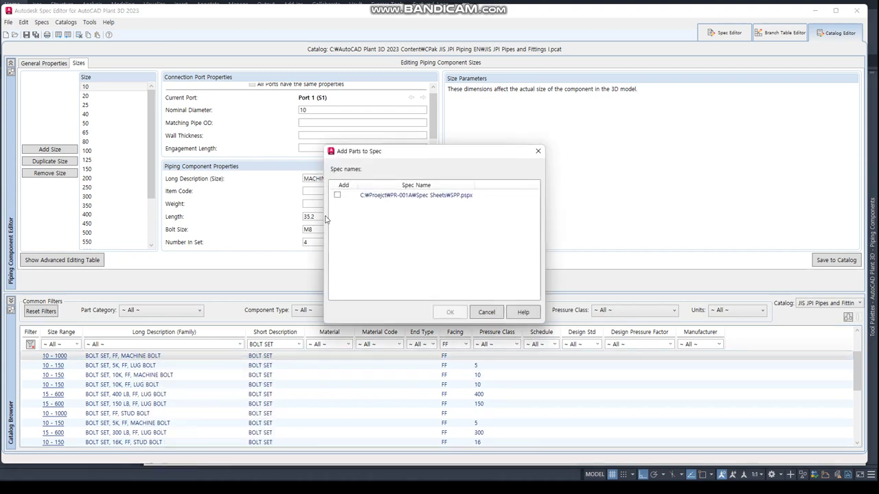
click(337, 196)
- Confirm adding the machine bolts and append ', SPP' to the Bolt Set family description
click(453, 313)
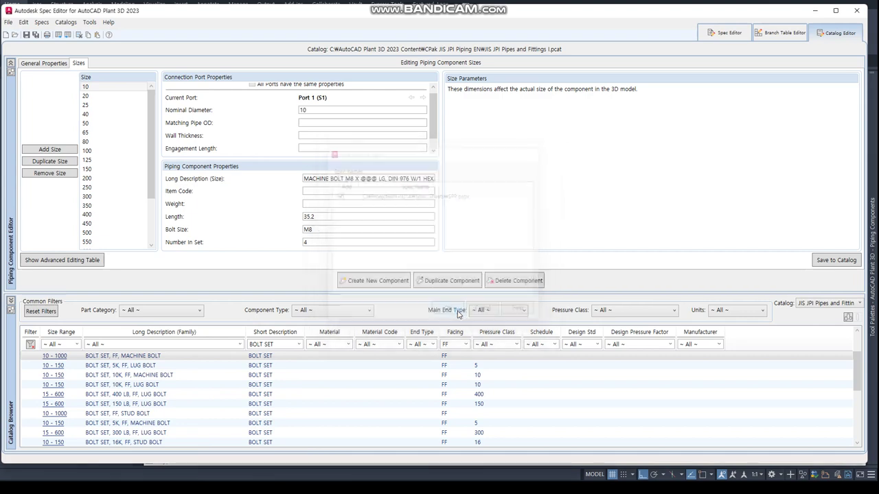
click(727, 33)
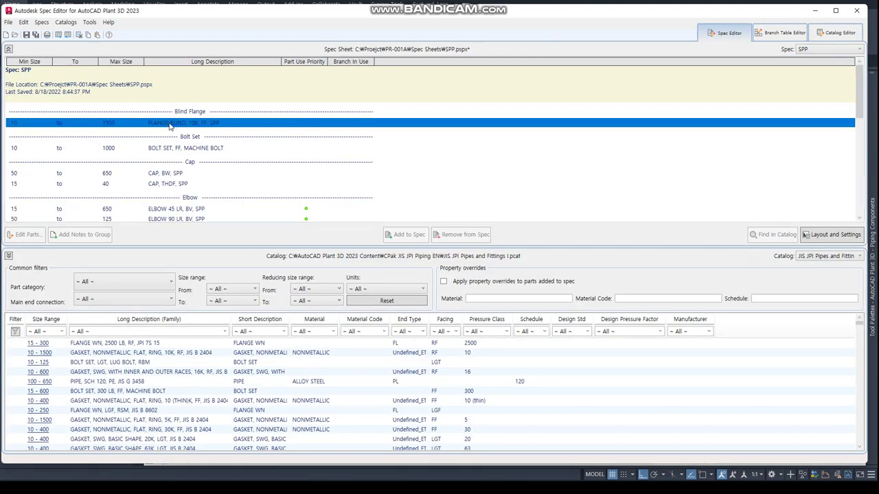
double_click(172, 147)
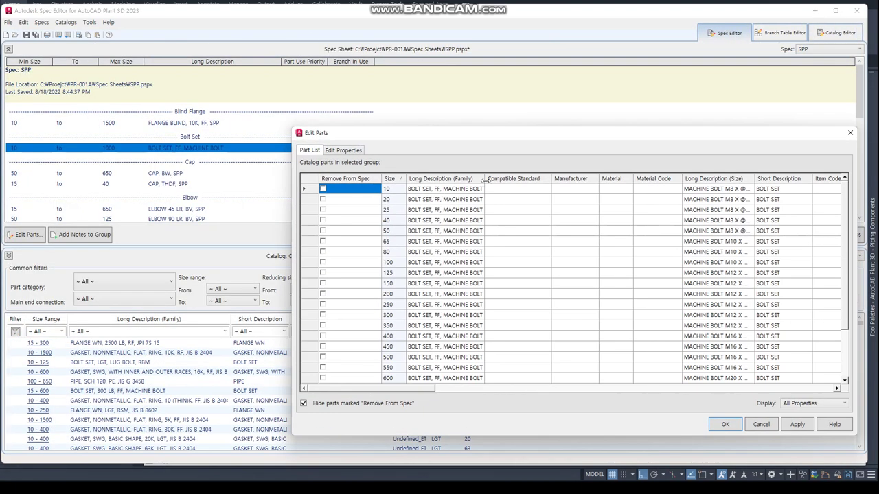
drag(484, 180, 518, 180)
click(491, 188)
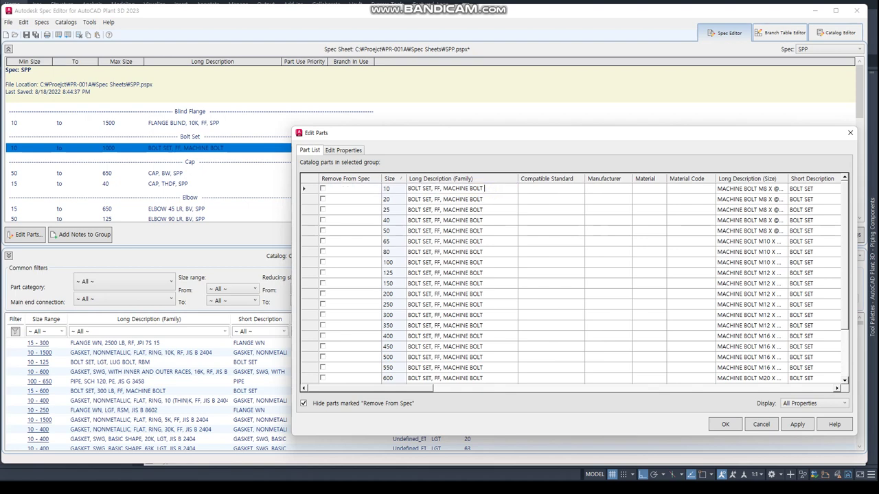
text( , SPP)
key(Return)
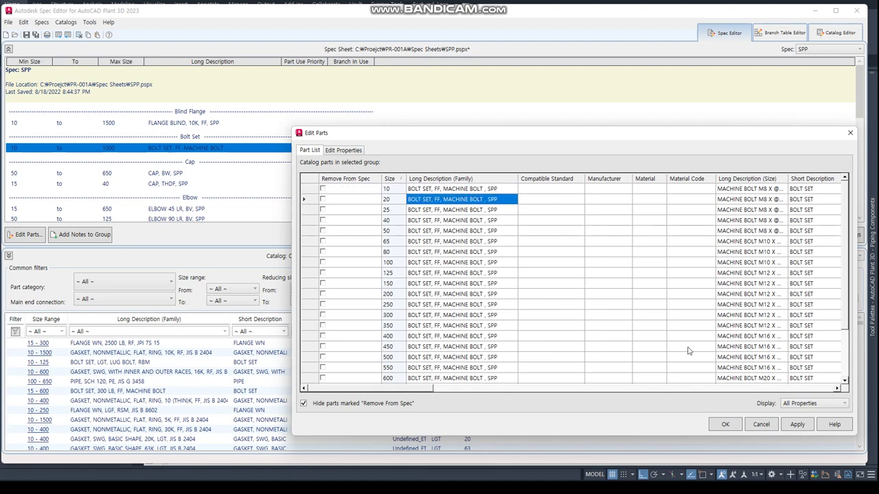
click(725, 424)
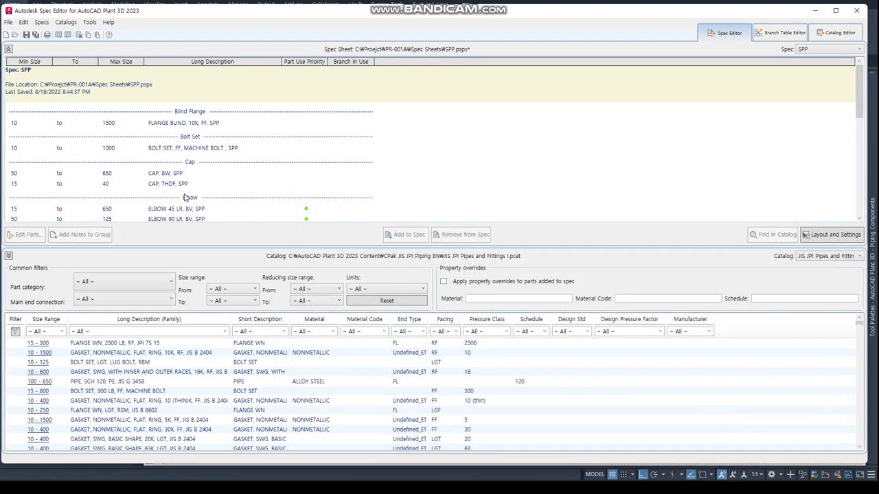
click(836, 33)
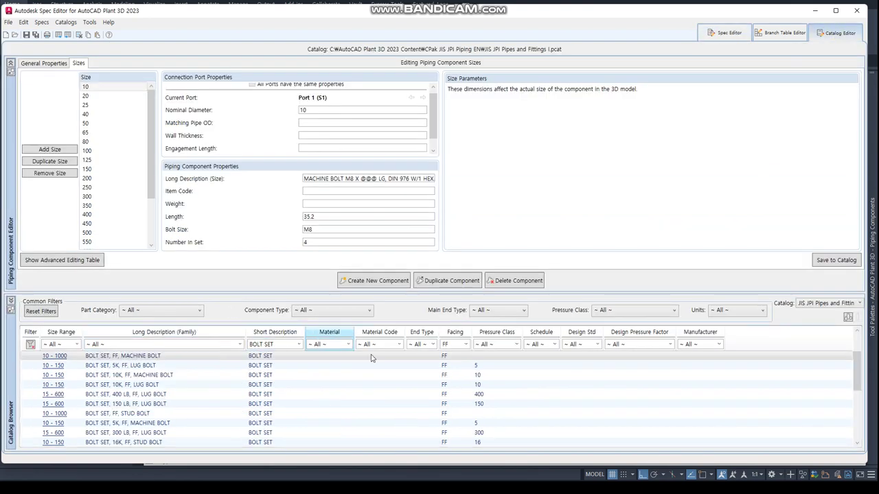
- Clear the Facing filter and browse the short description list without changing it
click(466, 347)
click(465, 347)
click(453, 356)
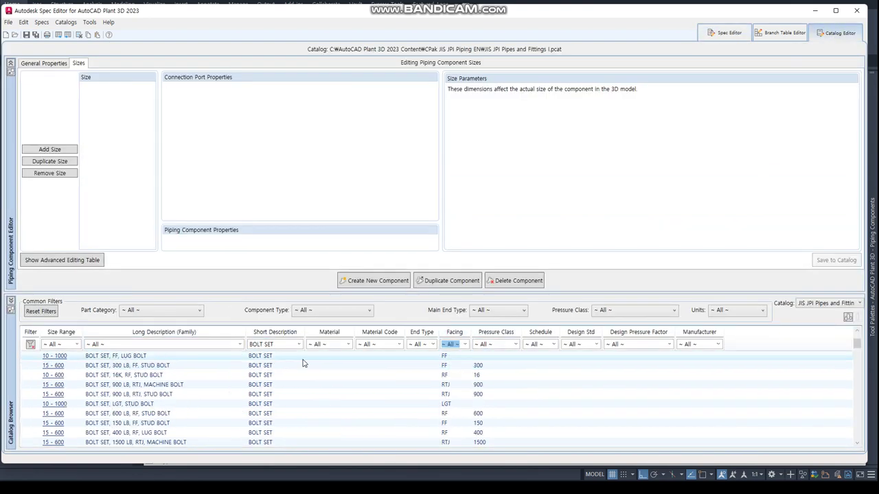
click(274, 344)
click(299, 344)
scroll(302, 249, down, 5)
scroll(292, 249, down, 3)
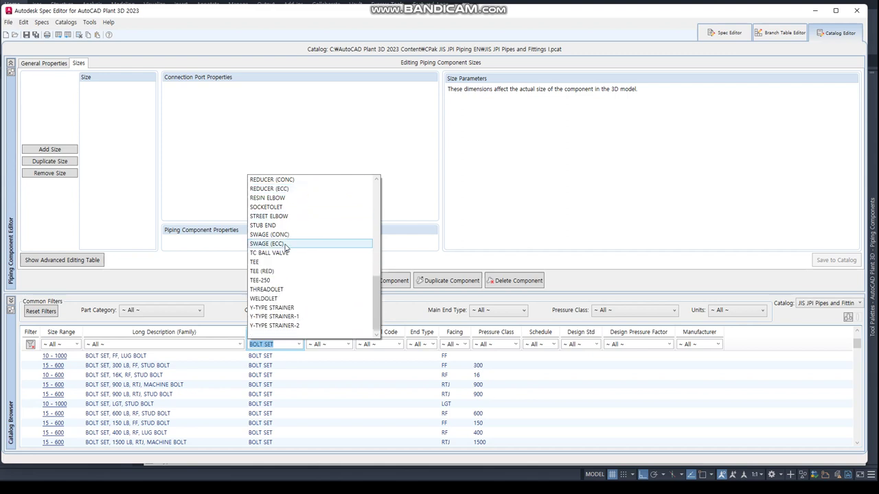
scroll(292, 249, up, 3)
scroll(288, 247, up, 2)
scroll(287, 247, up, 4)
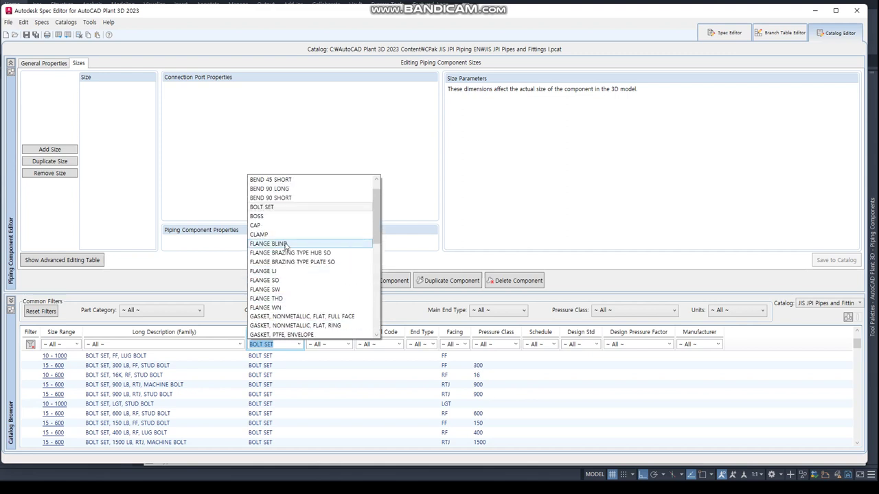
scroll(287, 247, up, 2)
click(385, 387)
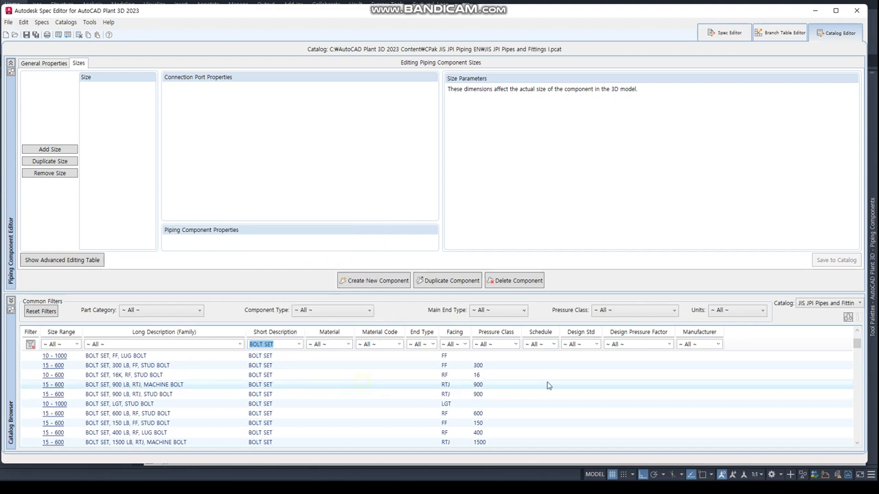
- In JIS Pipes and Fittings II, filter to NIPPLE, LONG TYPE and select the 75 MM family
click(831, 303)
click(829, 322)
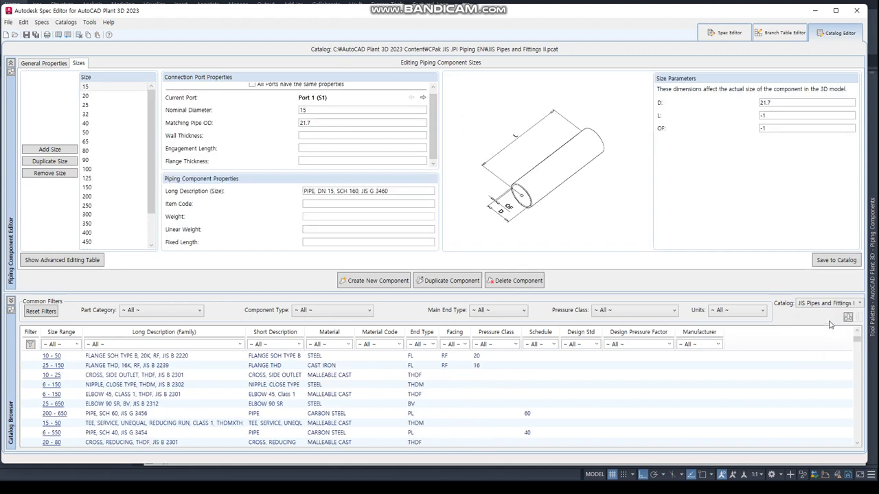
click(297, 344)
scroll(278, 247, down, 2)
scroll(278, 248, down, 2)
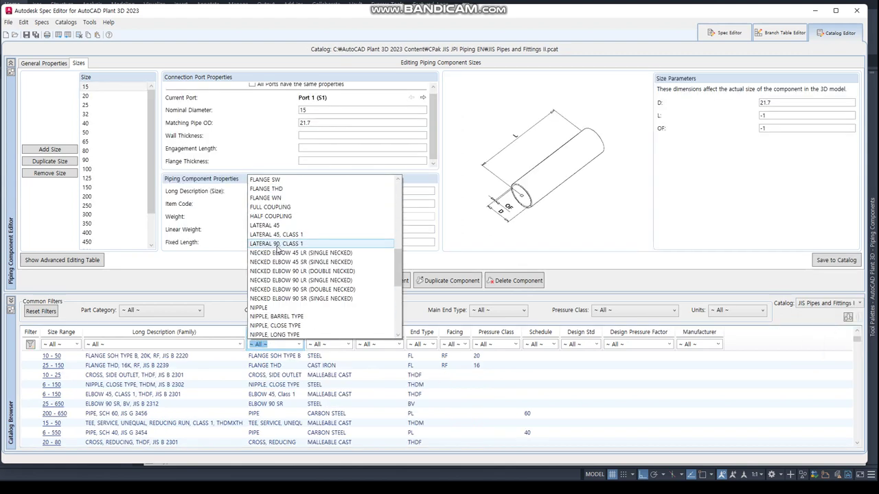
scroll(278, 249, down, 1)
click(285, 308)
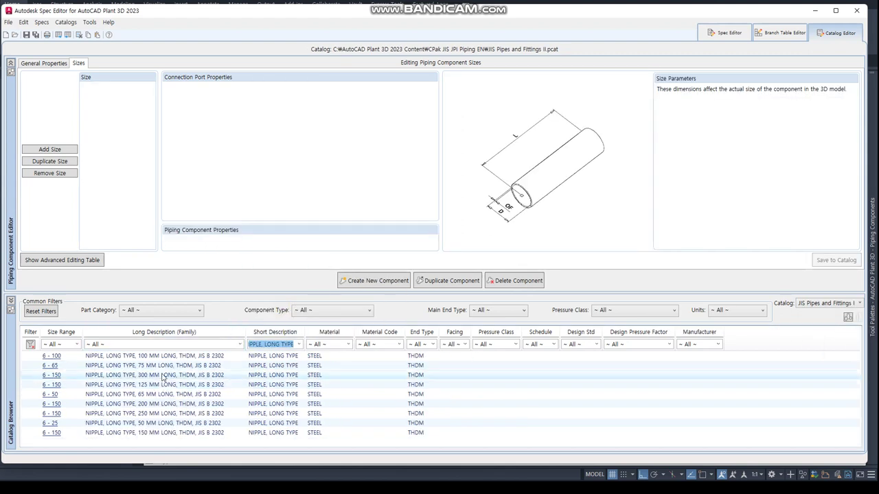
click(190, 366)
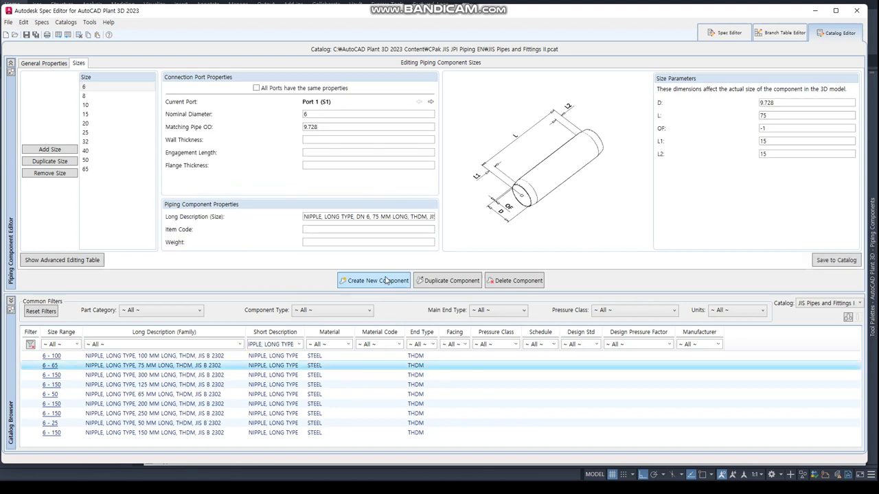
- Duplicate the 75 MM long nipple family, renaming its ending to TOE
click(446, 287)
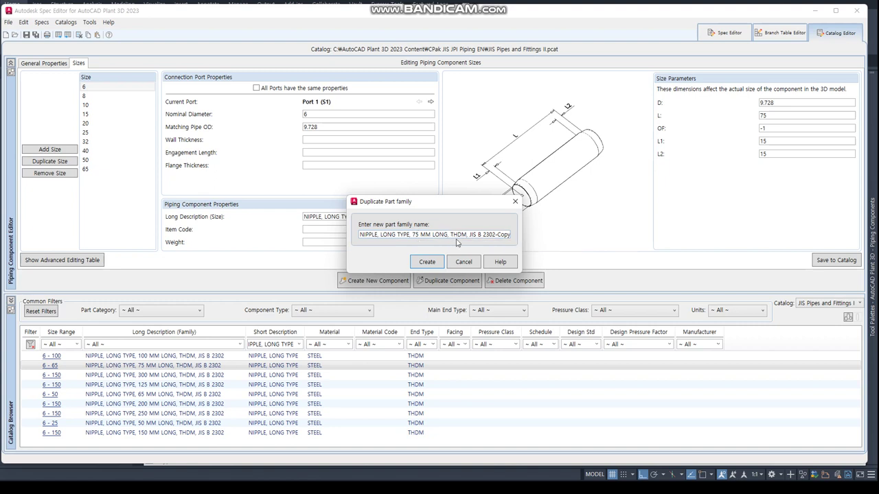
drag(450, 234, 547, 239)
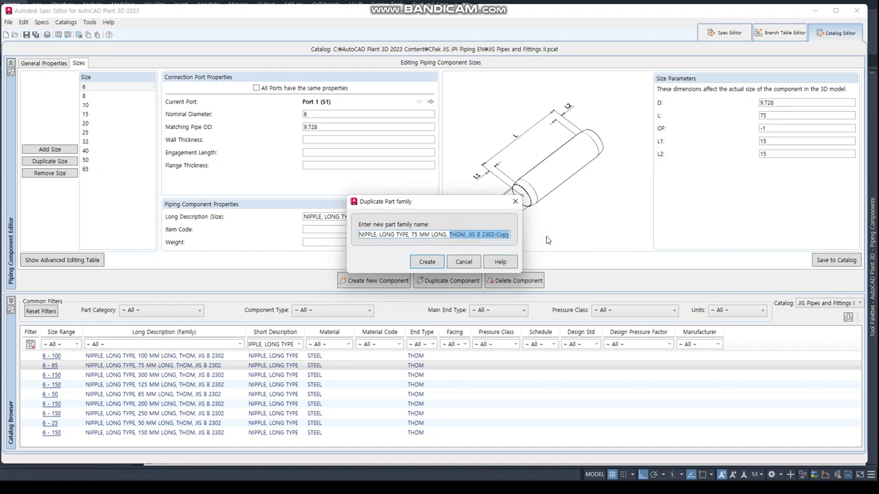
text(TOE)
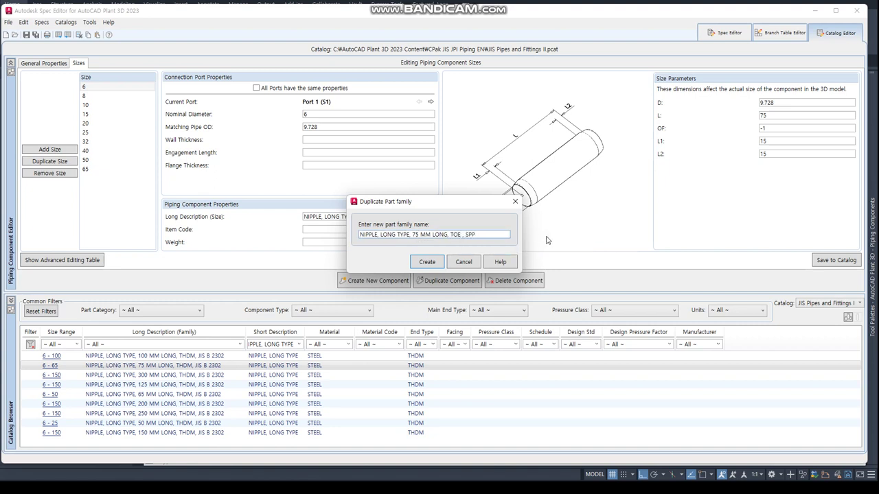
click(427, 266)
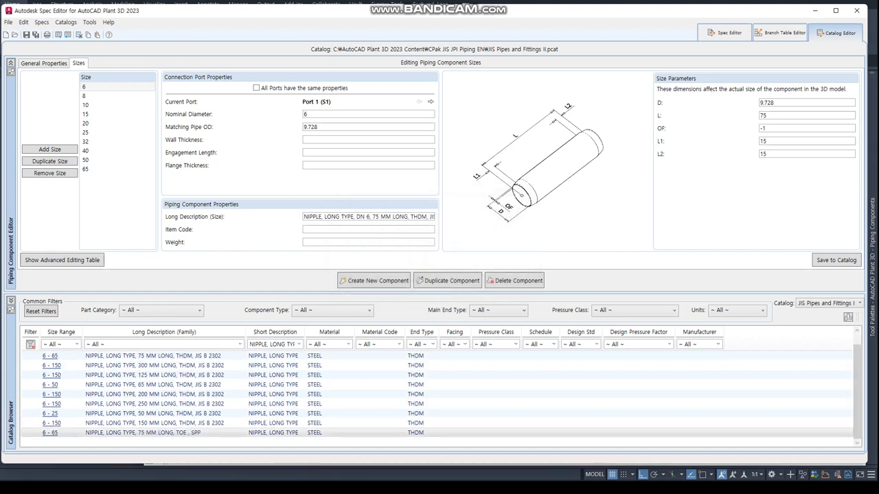
- Review the new family's general properties and both ports' end types
click(50, 64)
click(586, 101)
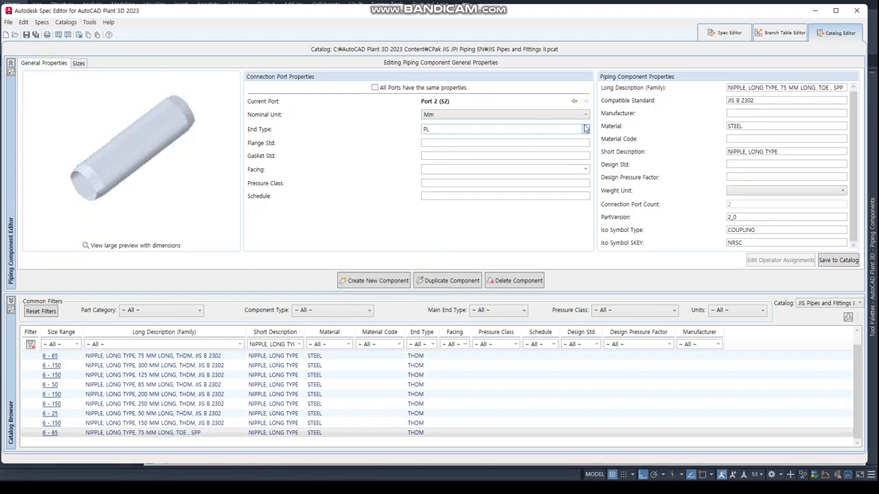
click(574, 101)
- Add the NIPPLE, LONG TYPE, 75 MM LONG, TOE, SPP family to the SPP spec and save
click(834, 261)
right_click(157, 432)
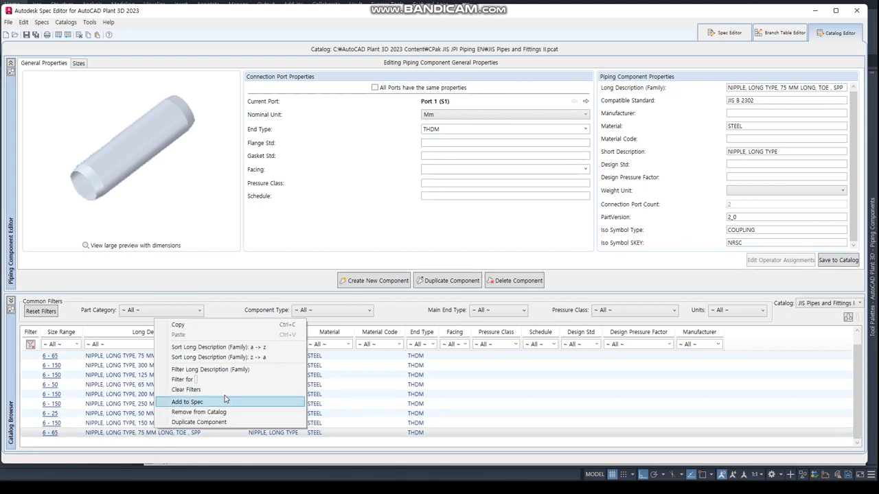
click(225, 402)
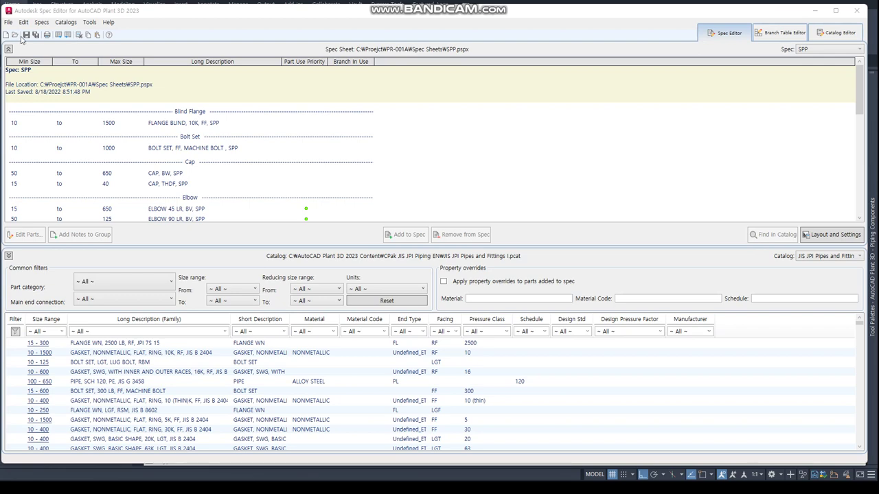
click(27, 38)
- Show the JIS JPI Valves I catalog filtered to GATE VALVE components
click(836, 33)
click(834, 303)
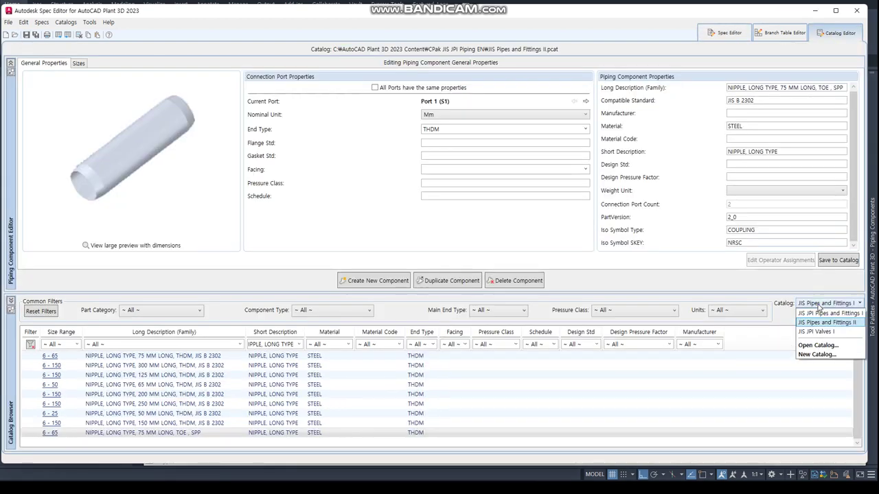
click(823, 318)
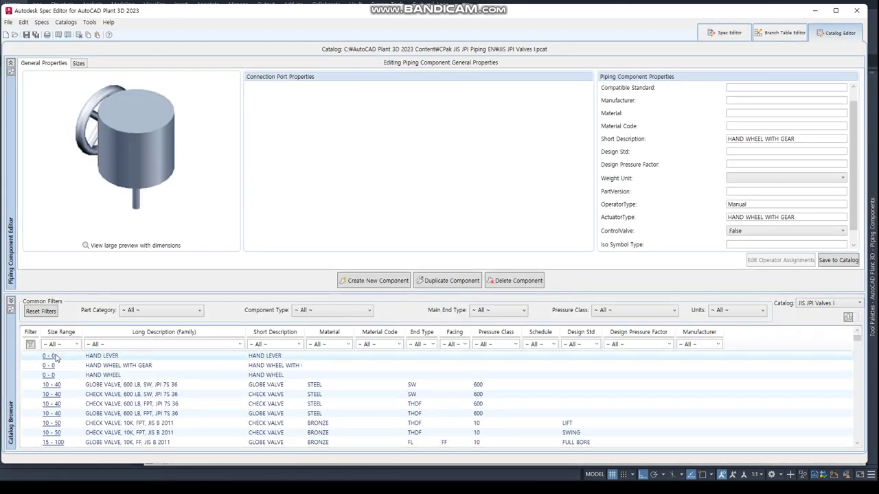
click(299, 344)
click(274, 400)
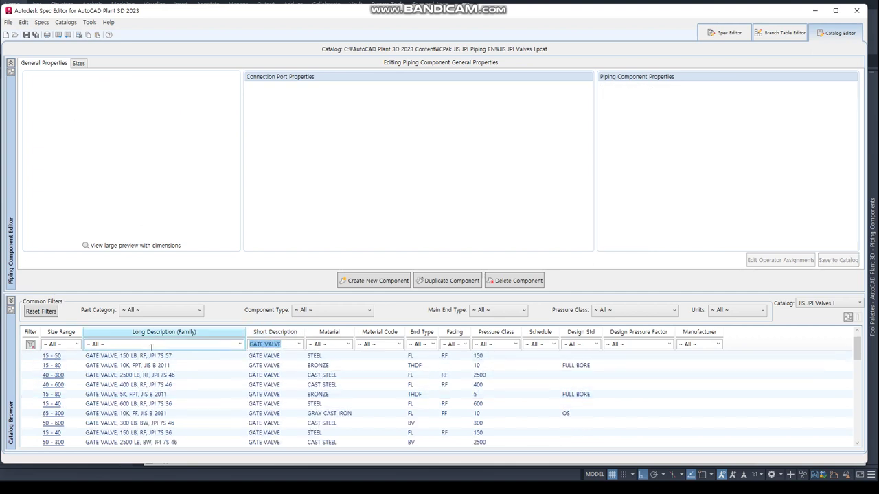
scroll(146, 383, down, 5)
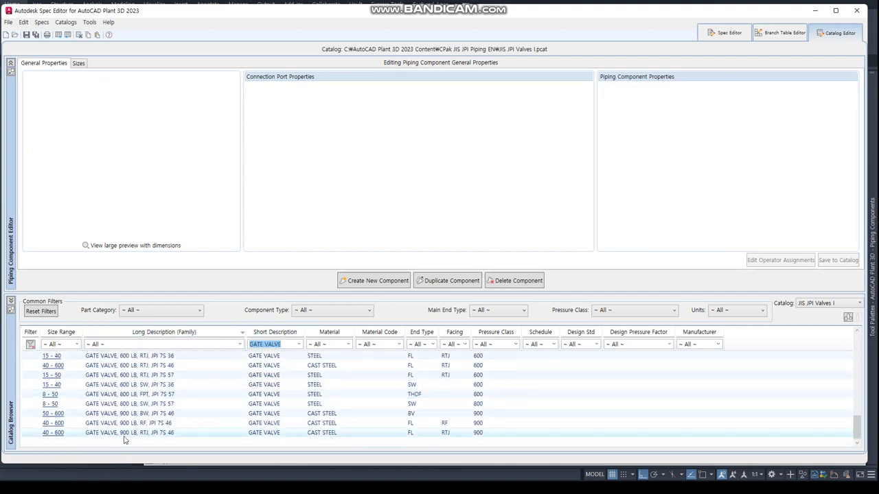
- Add the 8–50, 800 LB, SW gate valve (JPI 7S 57) to the SPP spec
click(127, 404)
right_click(127, 408)
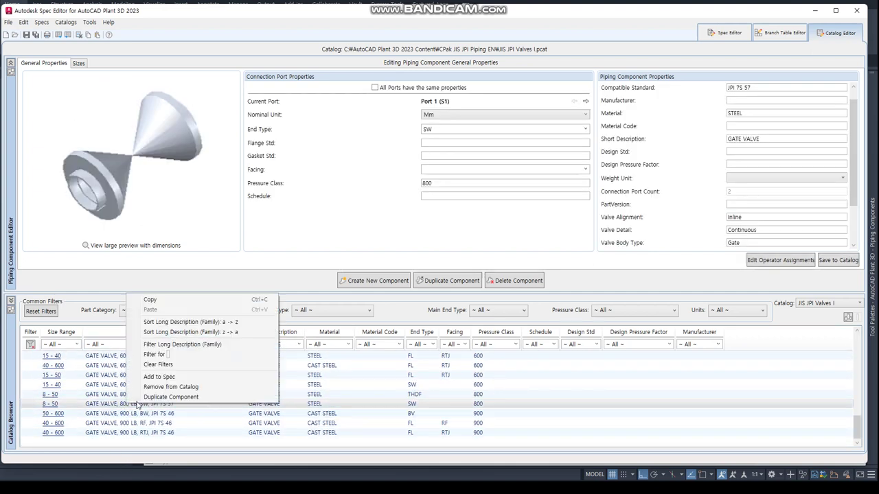
click(148, 376)
click(450, 312)
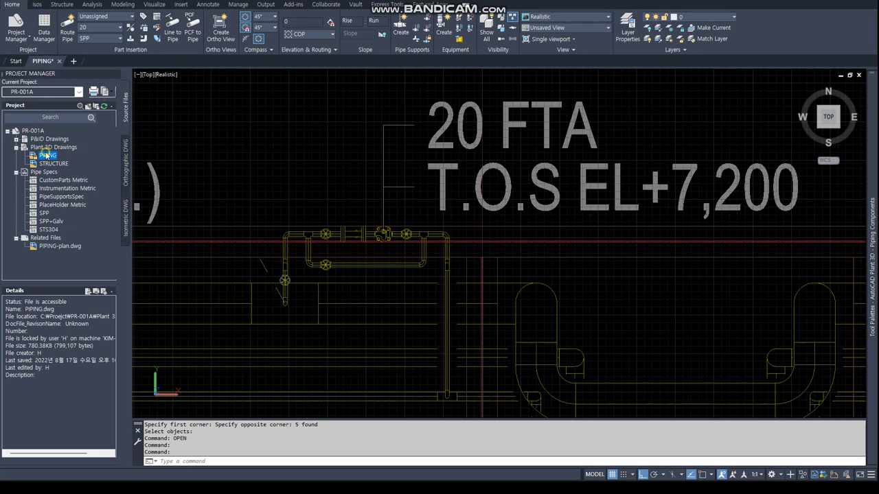
- Create a new project drawing named CATA in the Plant 3D Drawings folder
right_click(52, 147)
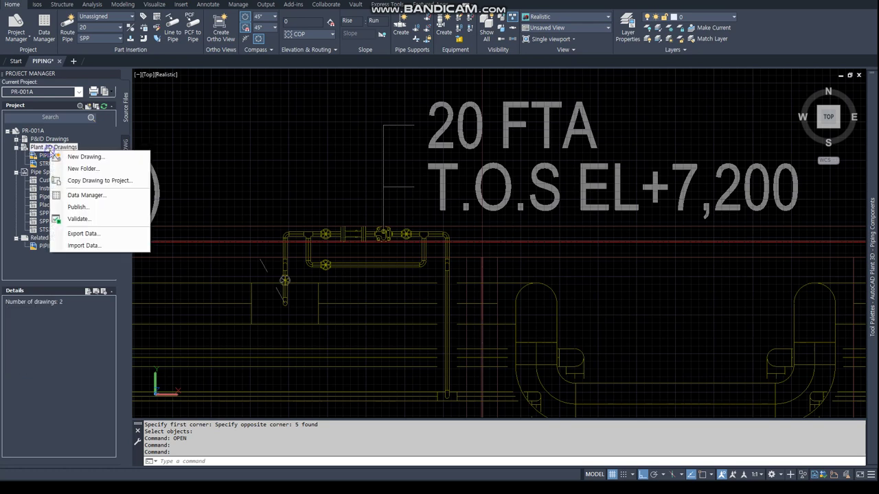
click(65, 154)
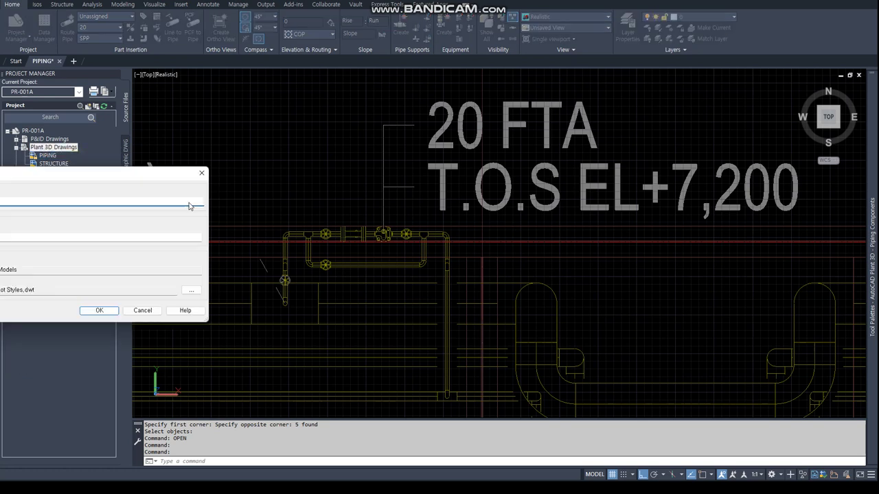
text(CA.dwg)
key(Return)
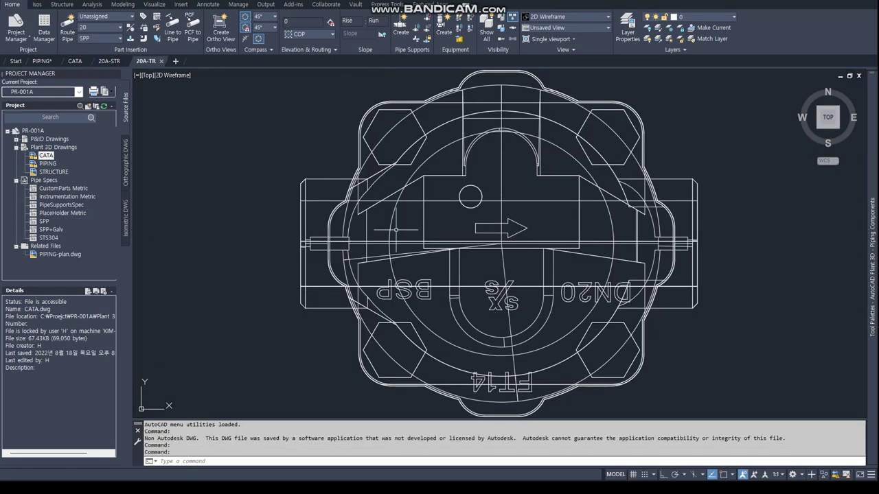
- Show the 20A-STR strainer in plan view with 2D Wireframe style, orbited into 3D
click(109, 61)
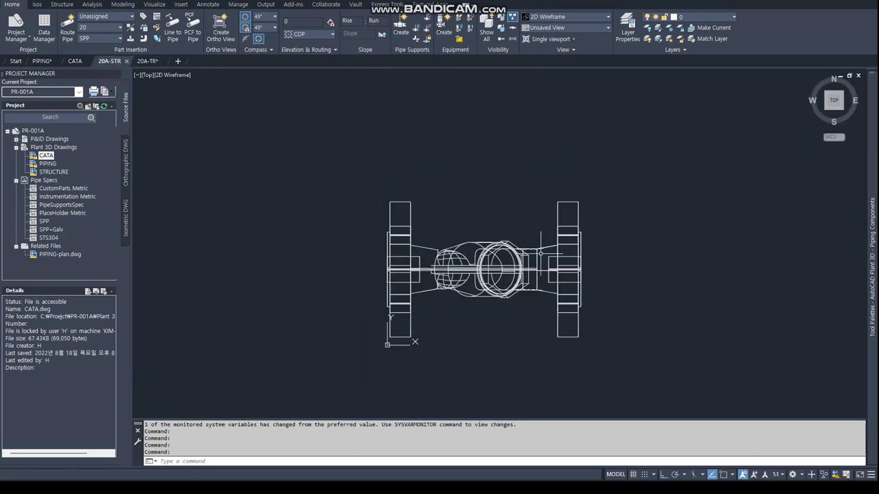
text(plan)
key(Return)
key(Return)
text(VS)
key(Return)
text(2)
key(Return)
key(Escape)
key(Escape)
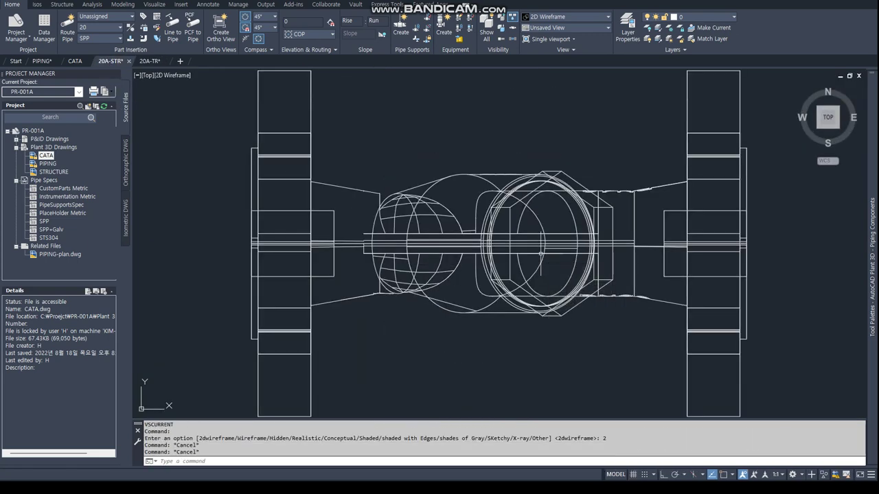
shift+middle_drag(481, 274, 513, 284)
- Cancel a stray line started at the origin and switch to Realistic visual style
text(l)
key(Return)
text(0)
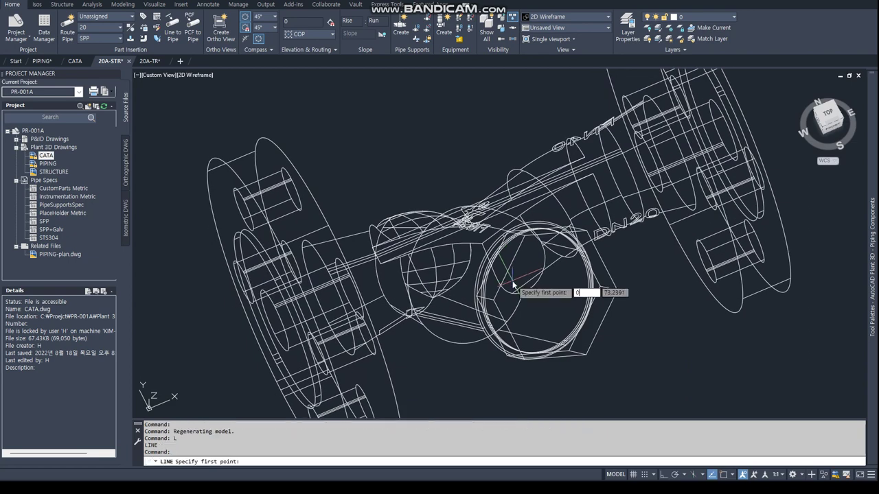
key(Return)
scroll(304, 249, down, 5)
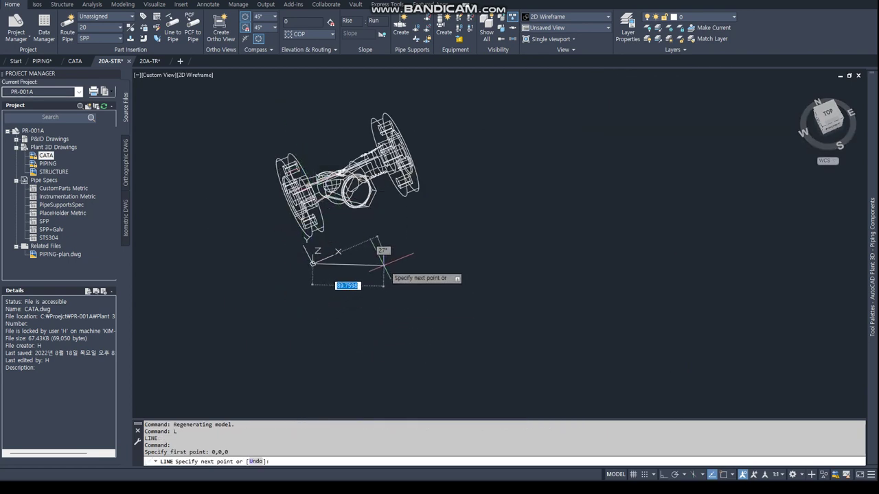
key(Escape)
key(Escape)
text(vs)
key(Return)
text(r)
key(Return)
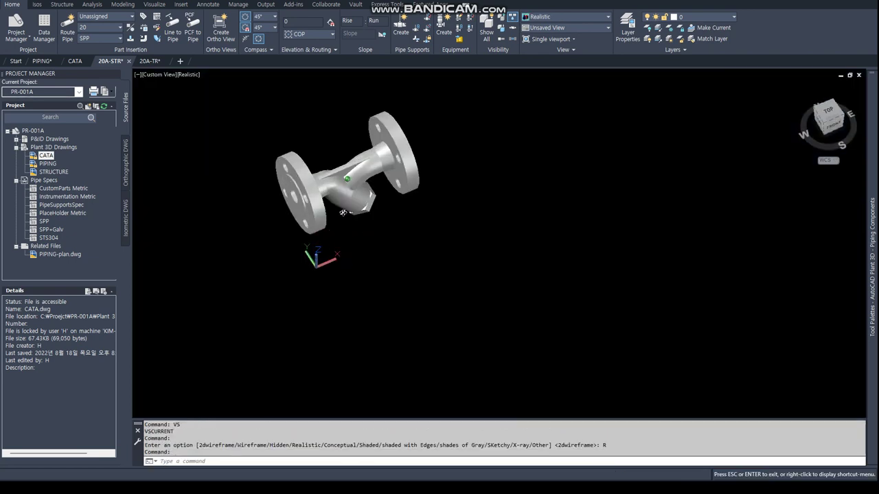
scroll(296, 179, up, 4)
text(L)
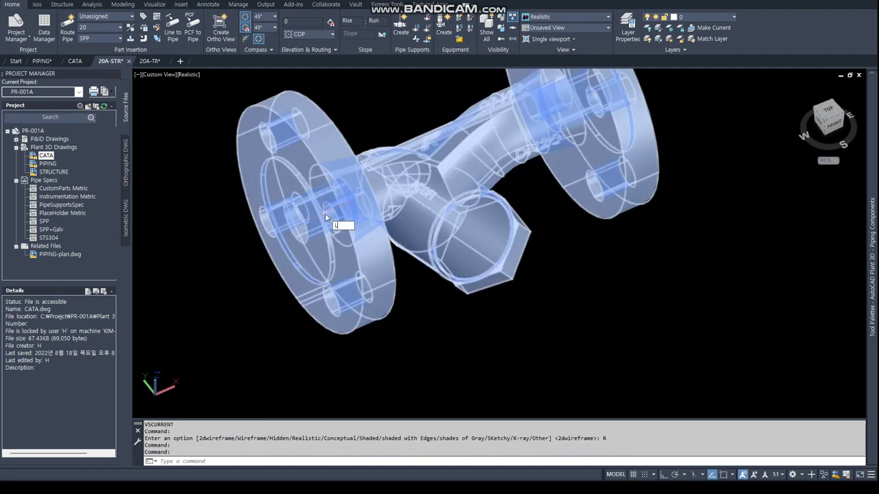
- Draw a centreline from one flange centre to the far flange centre using CEN snaps
key(Return)
text(cen)
key(Return)
scroll(315, 267, up, 5)
click(314, 270)
scroll(559, 211, down, 5)
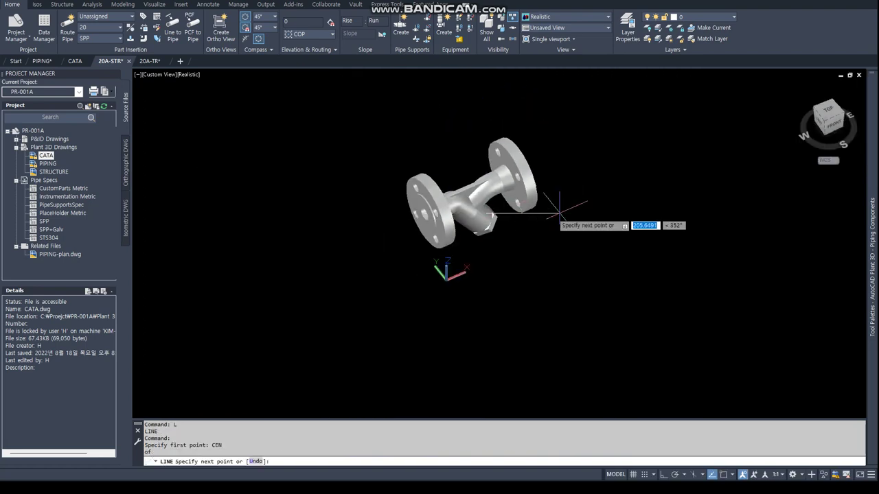
shift+middle_drag(560, 206, 529, 322)
scroll(549, 210, up, 5)
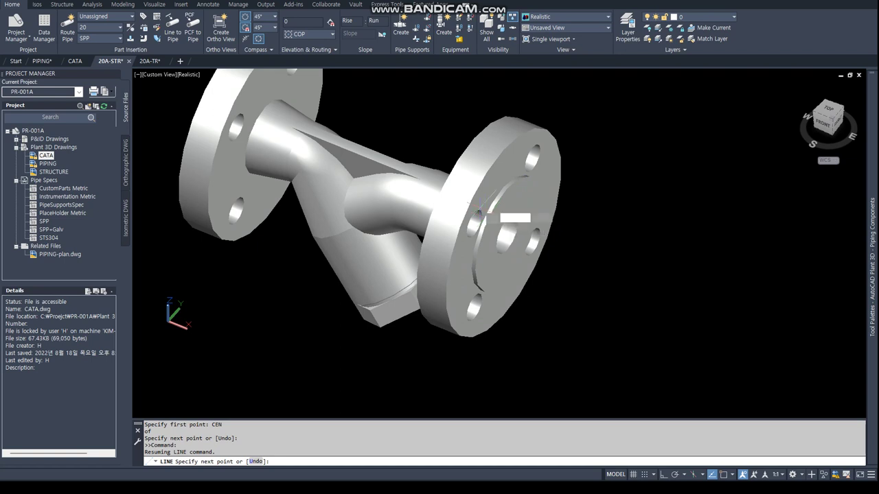
text(cen)
key(Return)
scroll(480, 209, up, 3)
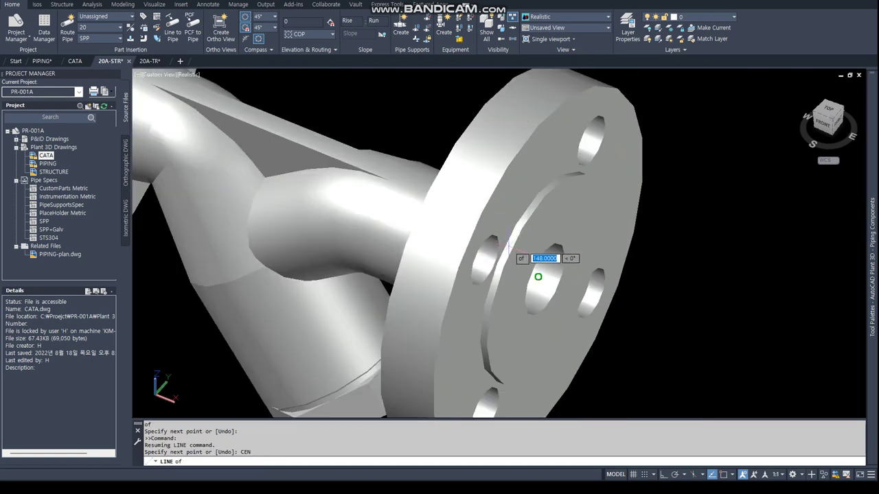
shift+middle_drag(508, 244, 604, 167)
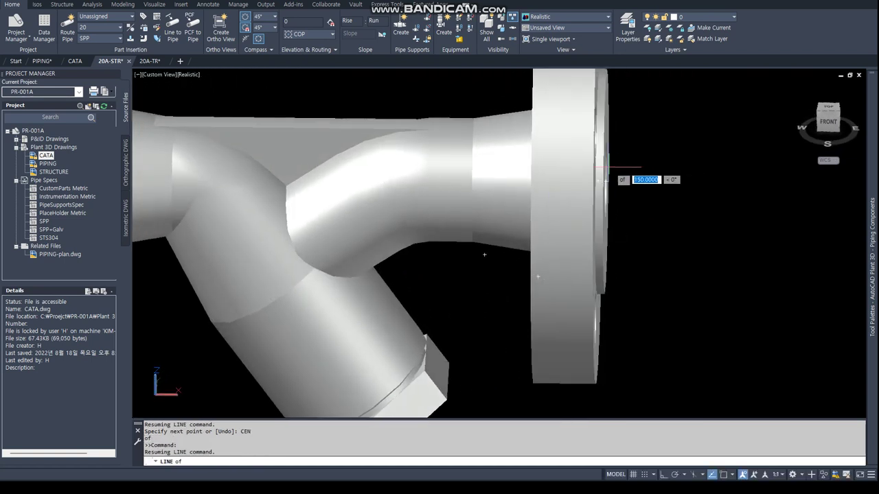
click(606, 169)
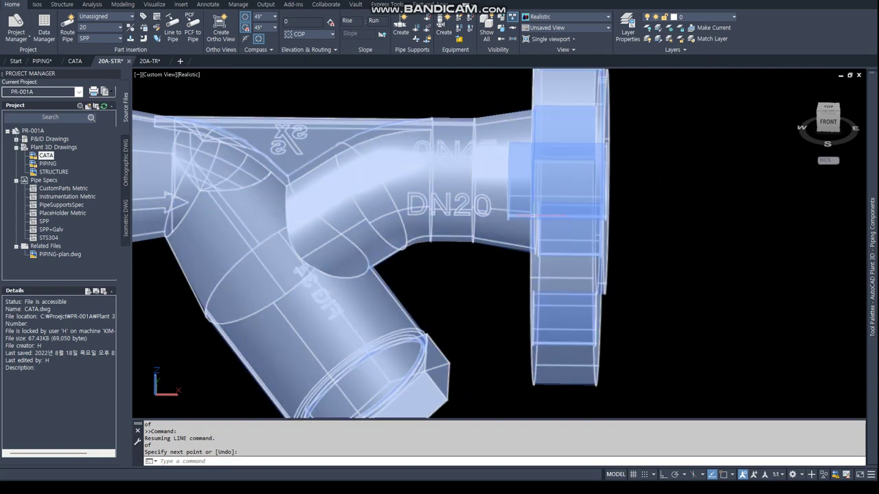
key(Escape)
- Set the visual style back to 2D Wireframe and orbit to an isometric angle
text(vs r vs 2)
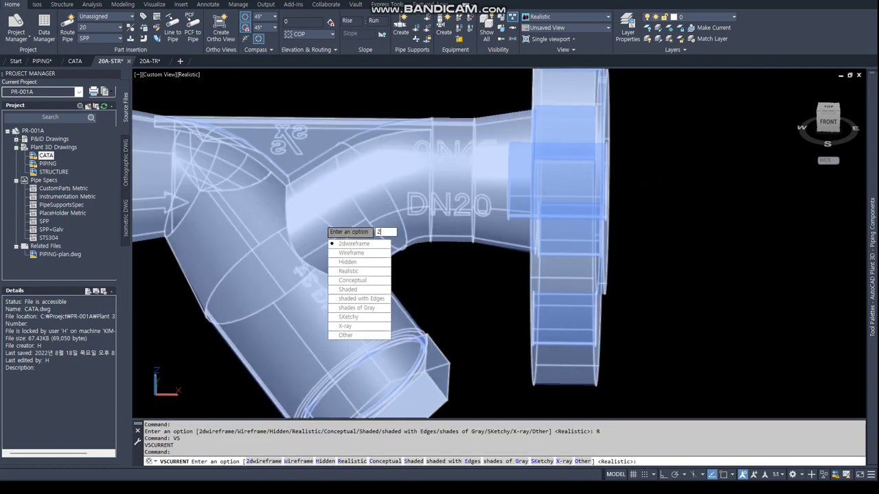
key(Return)
scroll(330, 232, down, 5)
shift+middle_drag(330, 232, 300, 167)
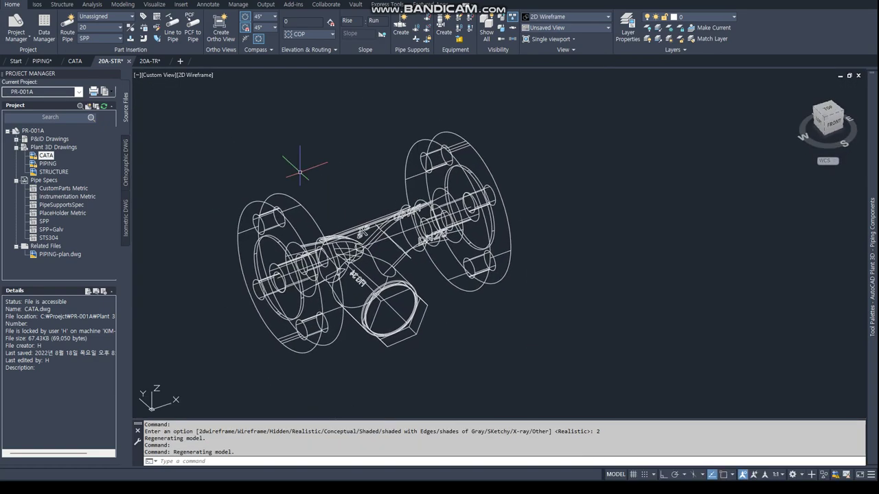
- Copy the whole strainer with its base point at the centreline midpoint
click(182, 98)
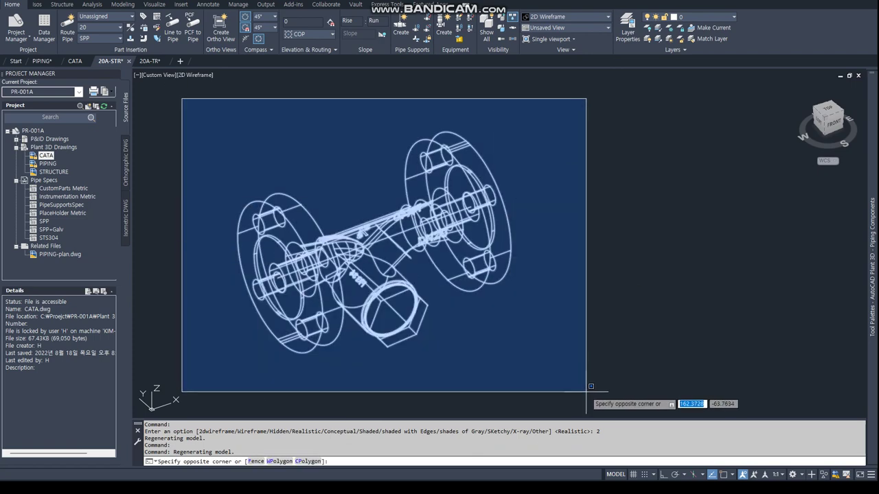
key(Escape)
key(Escape)
key(Escape)
key(Escape)
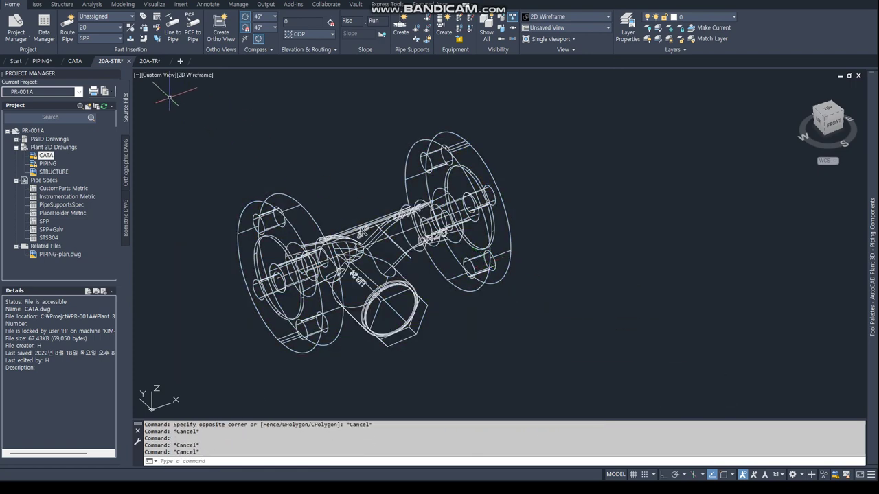
click(169, 99)
click(582, 387)
key(ctrl+shift+c)
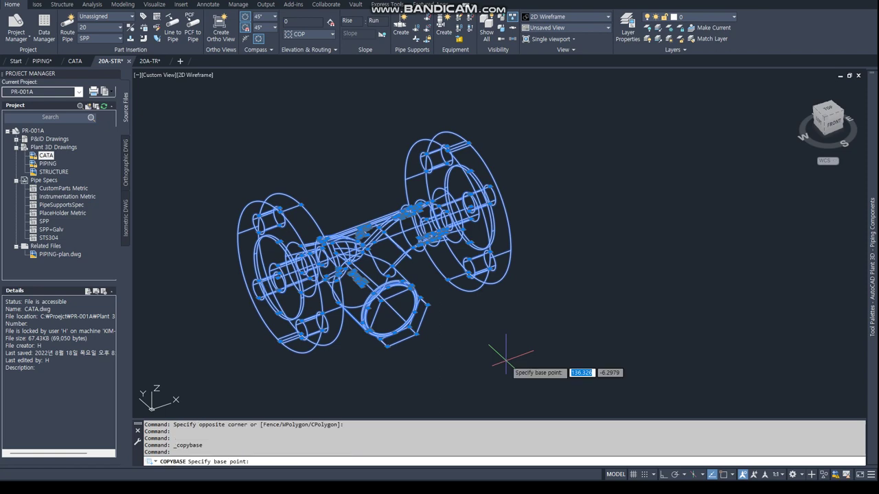
text(MID)
key(Return)
scroll(433, 250, up, 2)
scroll(372, 265, up, 2)
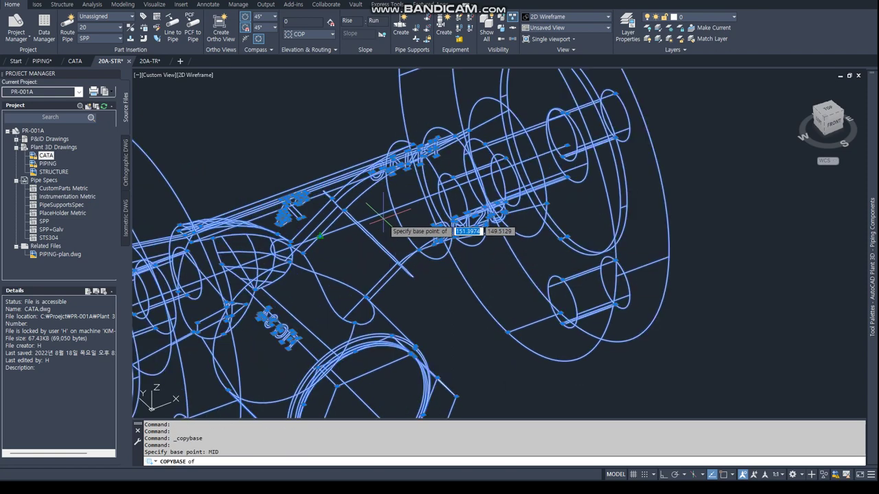
click(385, 222)
- Paste the strainer into the CATA drawing at 0,0,0
click(68, 64)
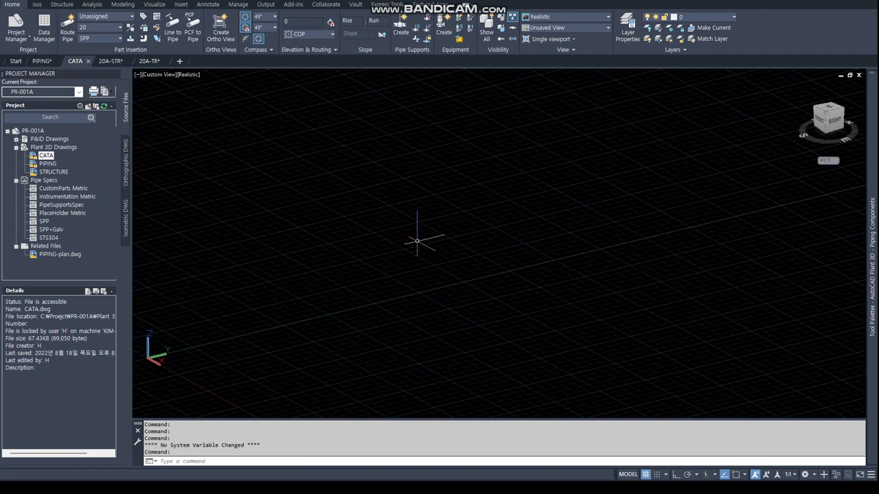
key(ctrl+v)
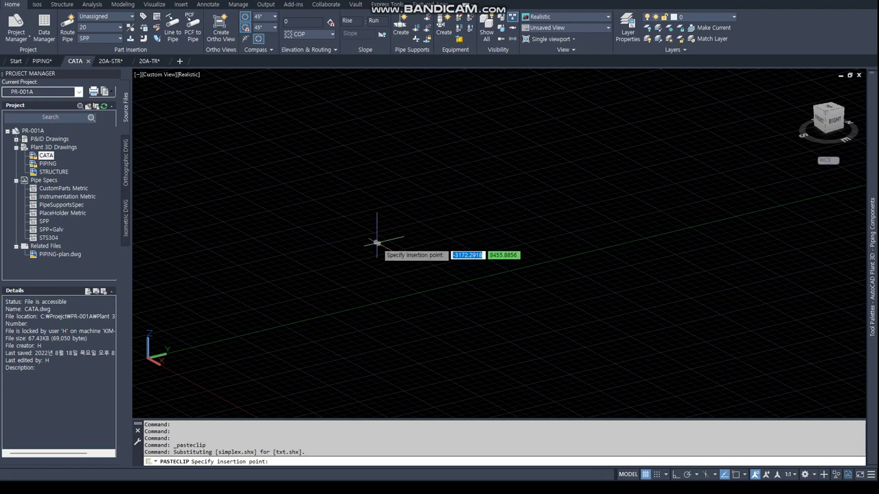
text(0,0,)
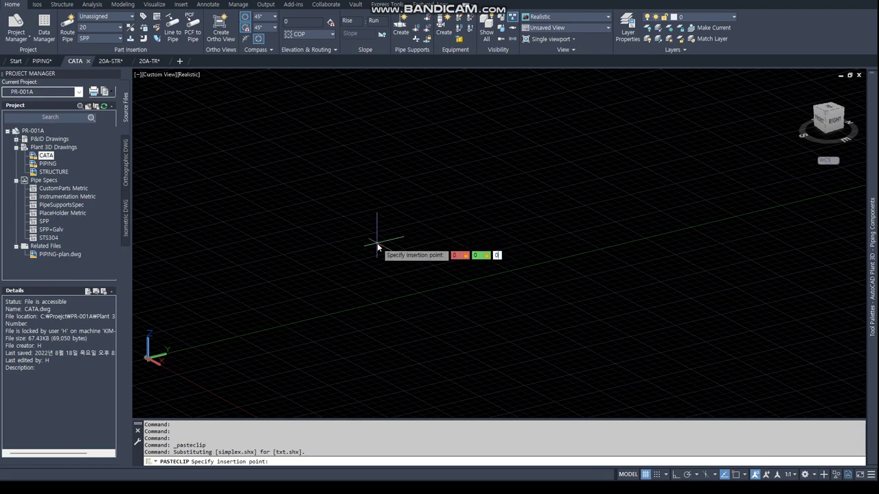
key(Return)
- Zoom to extents, set plan view, orbit to 3D and apply 2D Wireframe
text(z)
key(Return)
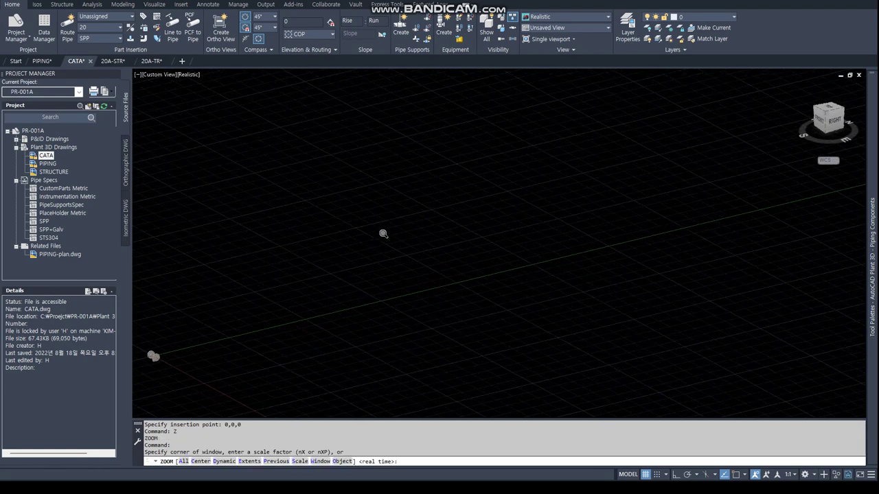
text(a)
key(Return)
text(plan)
key(Return)
key(Return)
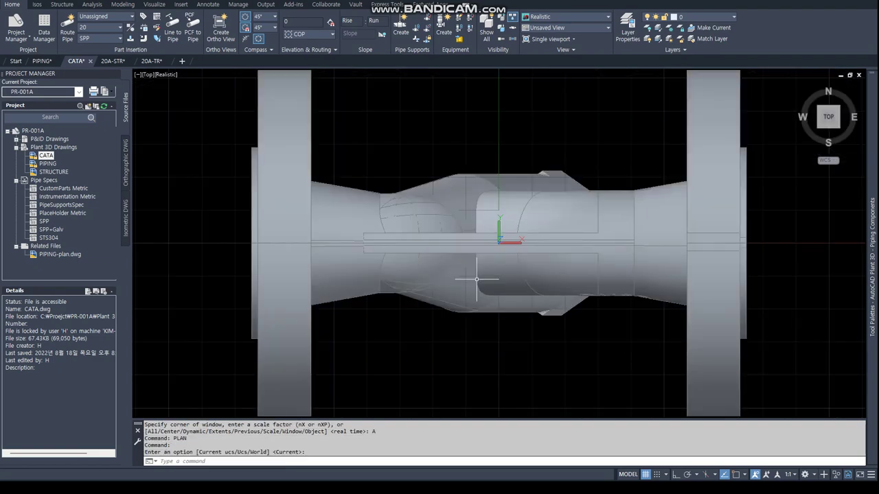
mouse_move(568, 364)
shift+middle_down()
mouse_move(611, 280)
mouse_move(526, 277)
shift+middle_up()
text(vs)
key(Return)
text(2)
key(Return)
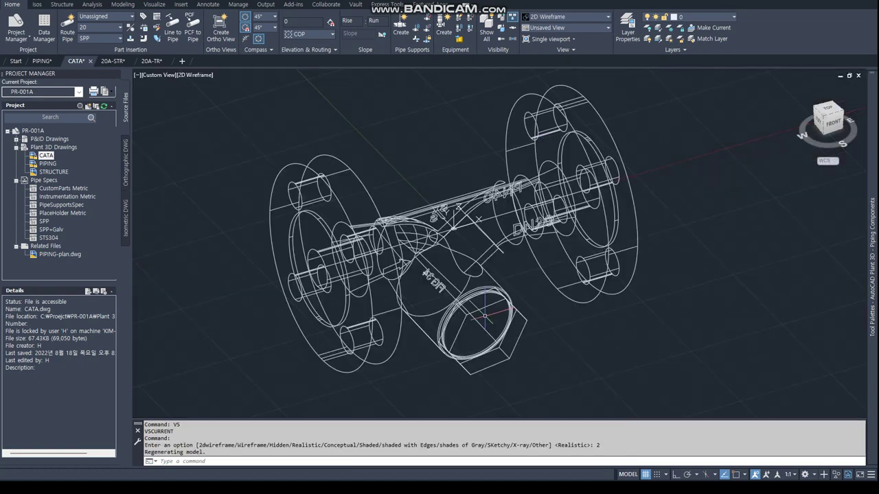
- Delete the helper centreline from the pasted strainer
key(Delete)
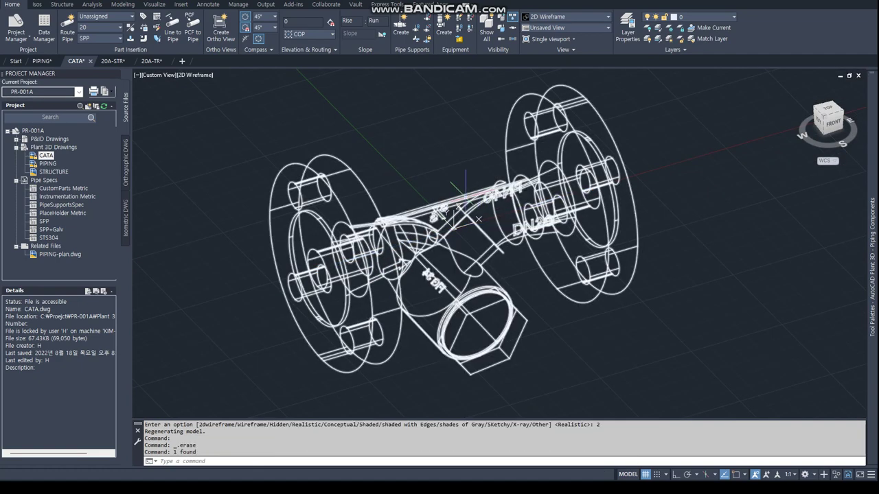
key(Escape)
key(Escape)
scroll(412, 251, down, 2)
scroll(415, 235, up, 2)
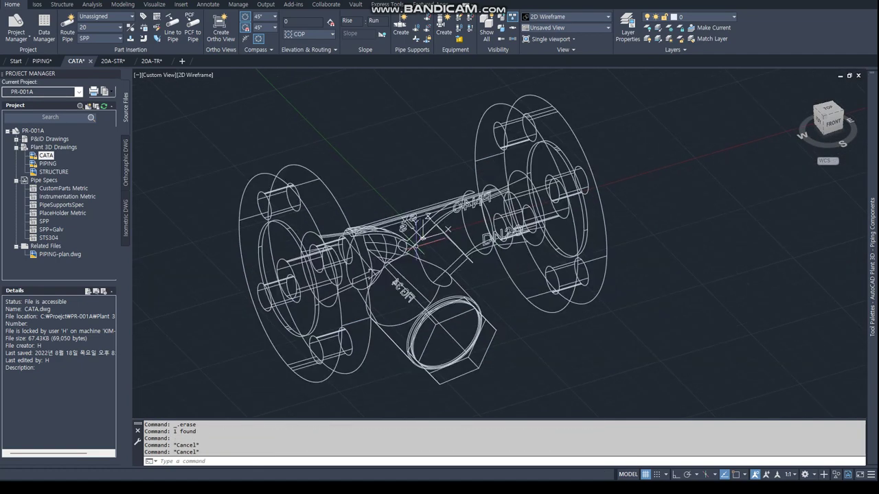
text(BLOCK)
key(Return)
- Define block 20A-STR from the window-selected strainer, converting the objects to a block
text(20A-STR)
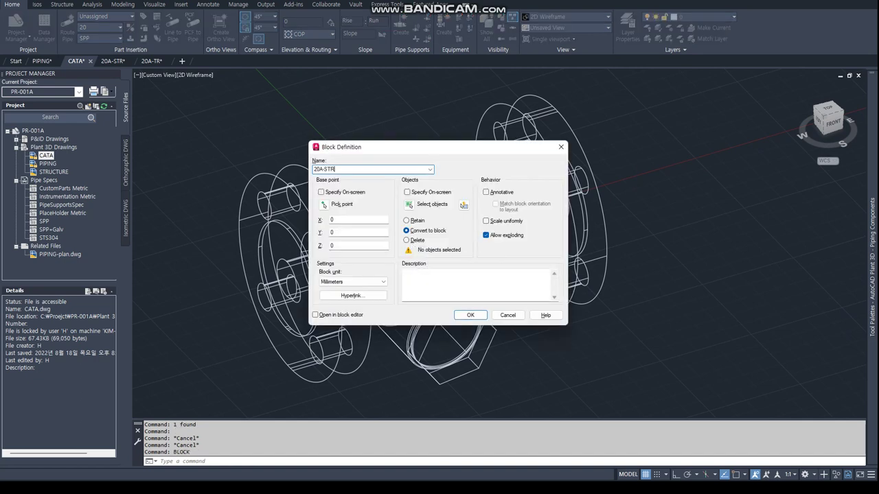
click(413, 206)
scroll(392, 173, down, 3)
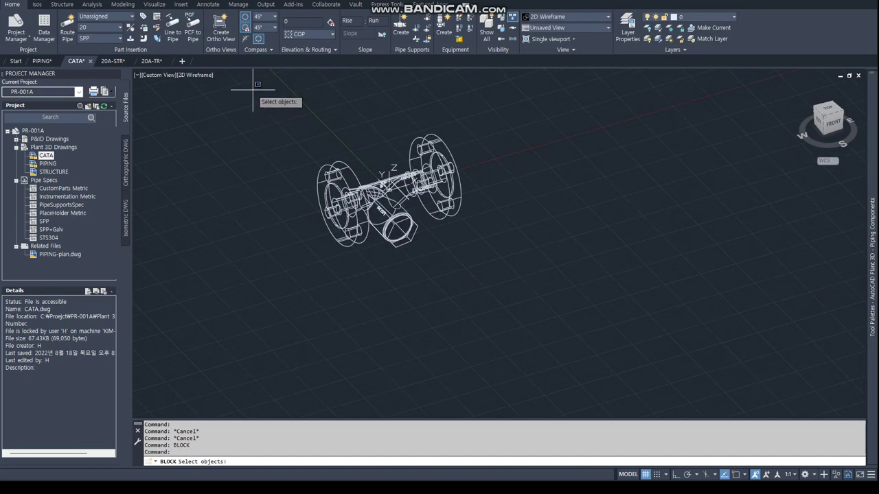
click(274, 98)
click(579, 349)
key(Return)
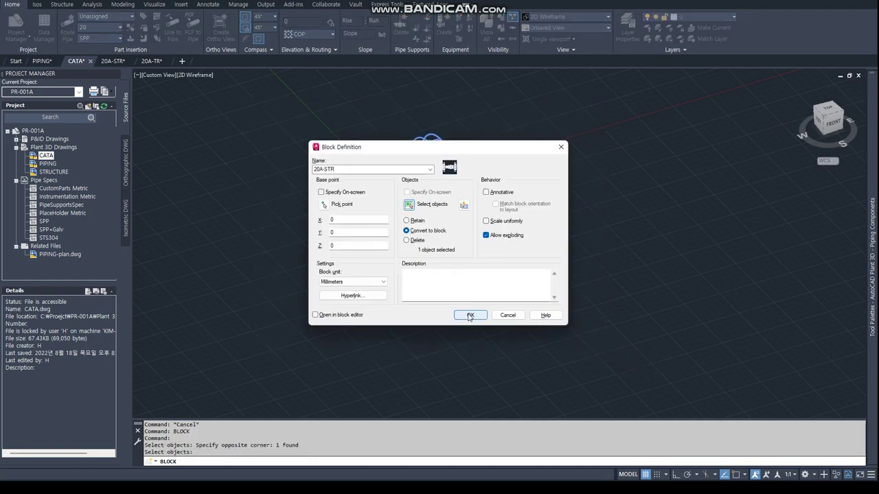
click(470, 316)
scroll(294, 363, up, 2)
scroll(294, 362, down, 1)
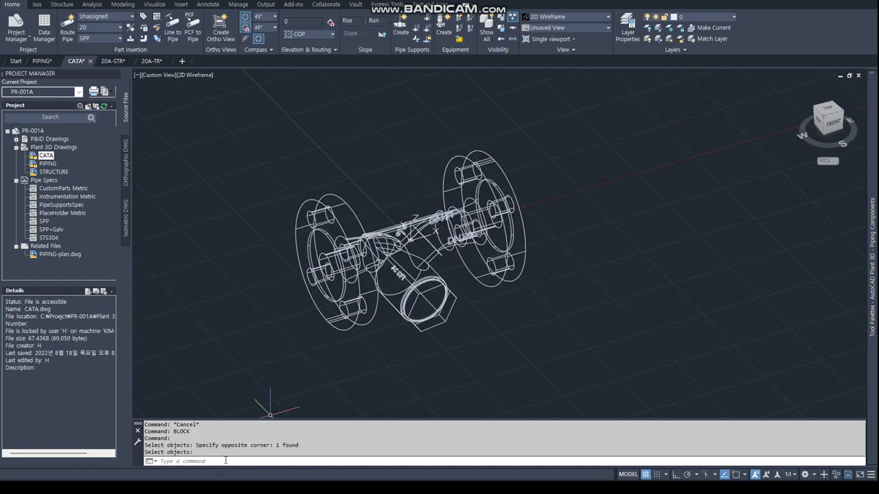
text(PLATPA)
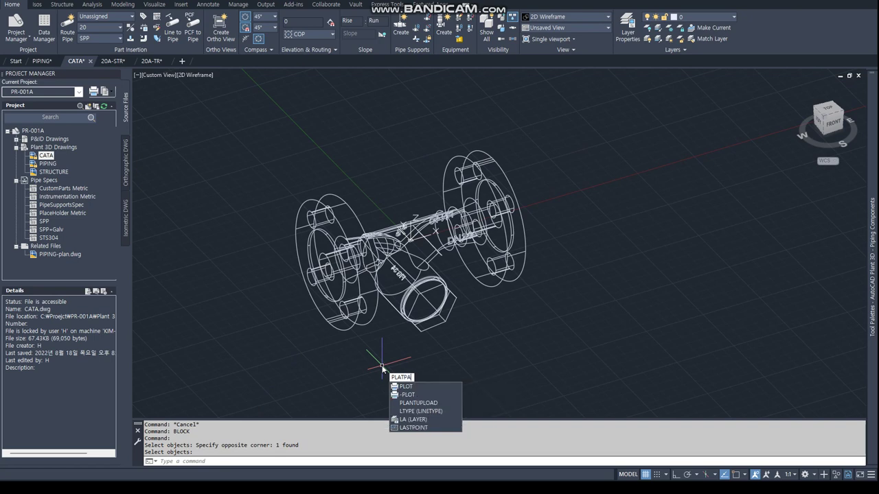
text(RT)
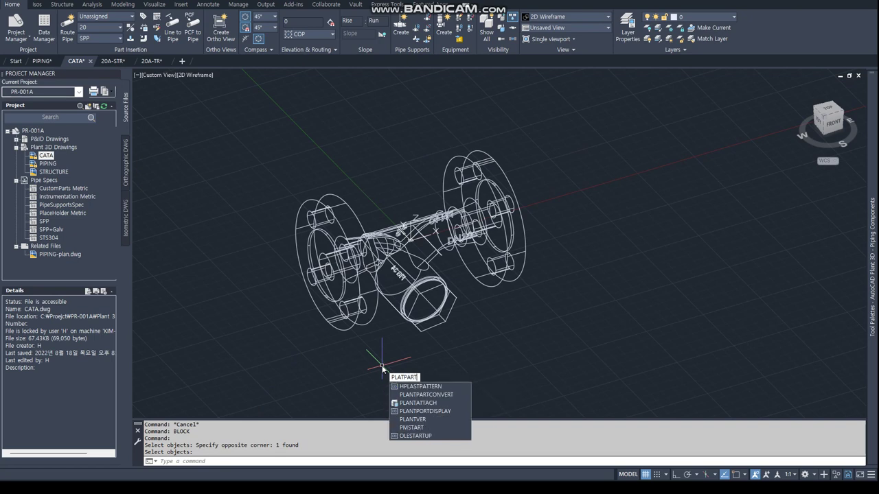
- Run PLANTPARTCONVERT on the block and add a port at the left flange centre
key(Down)
key(Down)
key(Return)
click(424, 264)
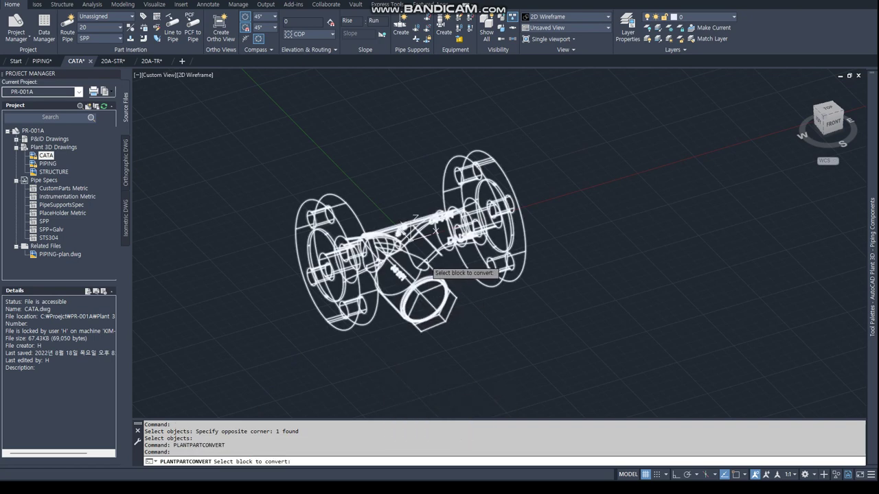
click(449, 284)
scroll(328, 263, up, 5)
text(CEN)
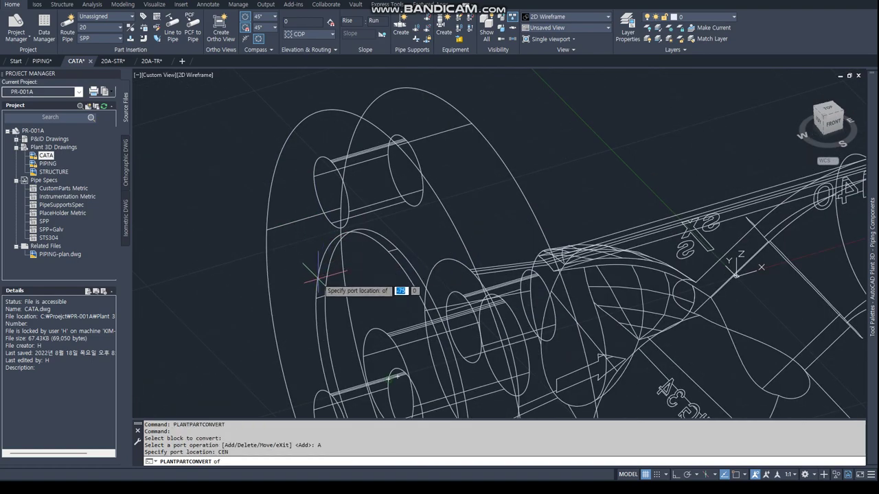
click(321, 268)
scroll(234, 329, down, 2)
middle_drag(233, 329, 307, 296)
key(F8)
click(220, 364)
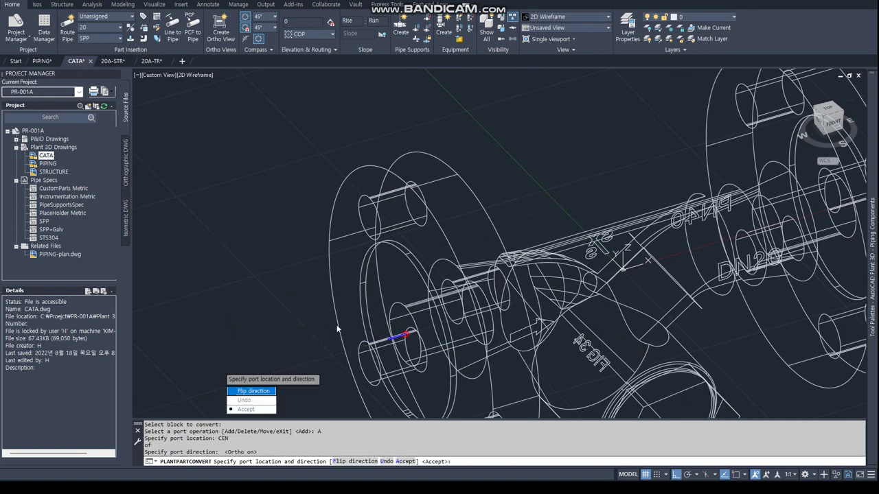
click(259, 408)
- Add a second port at the right flange centre with CEN snap, then exit conversion
scroll(460, 295, down, 3)
click(481, 316)
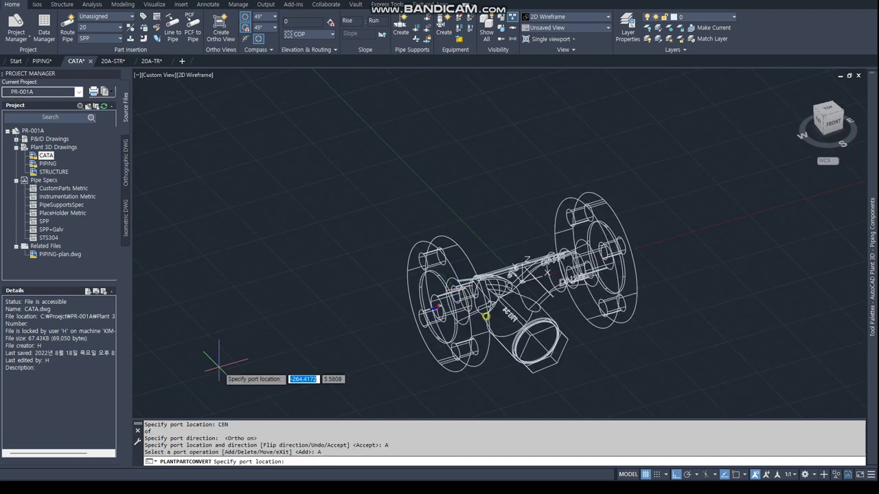
shift+middle_drag(562, 336, 567, 330)
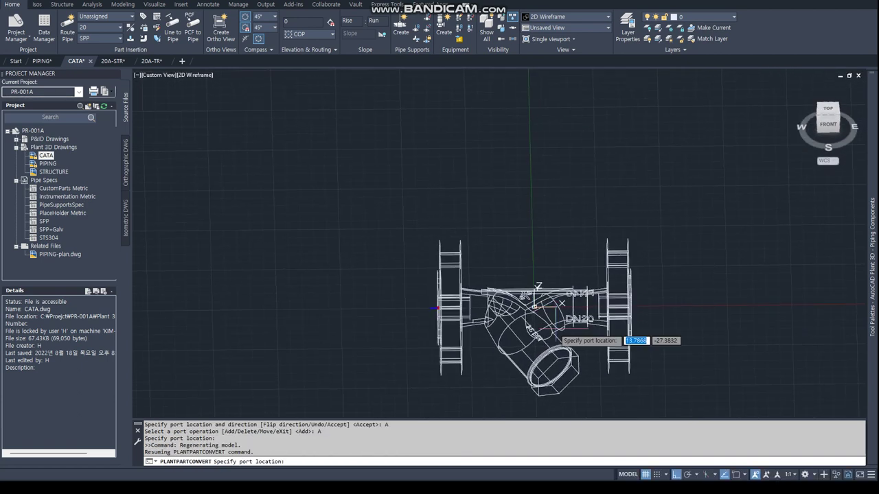
scroll(642, 290, up, 3)
text(CEN)
key(Return)
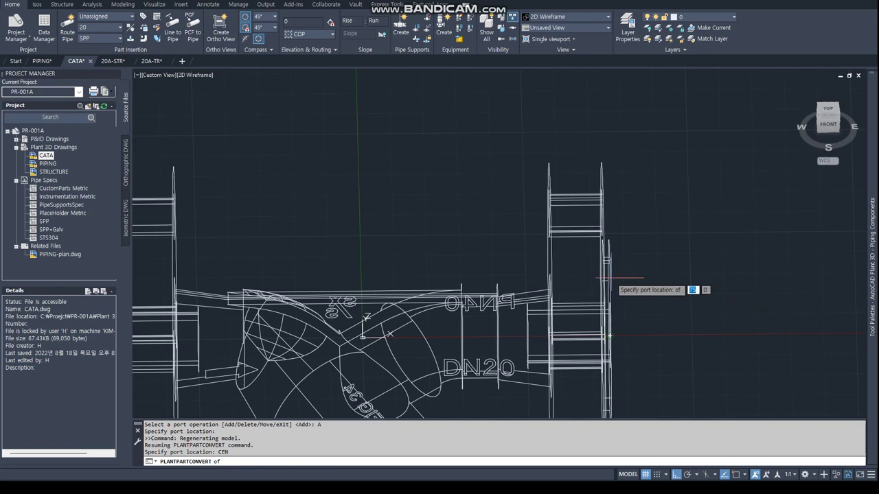
click(611, 280)
scroll(616, 281, down, 2)
click(718, 344)
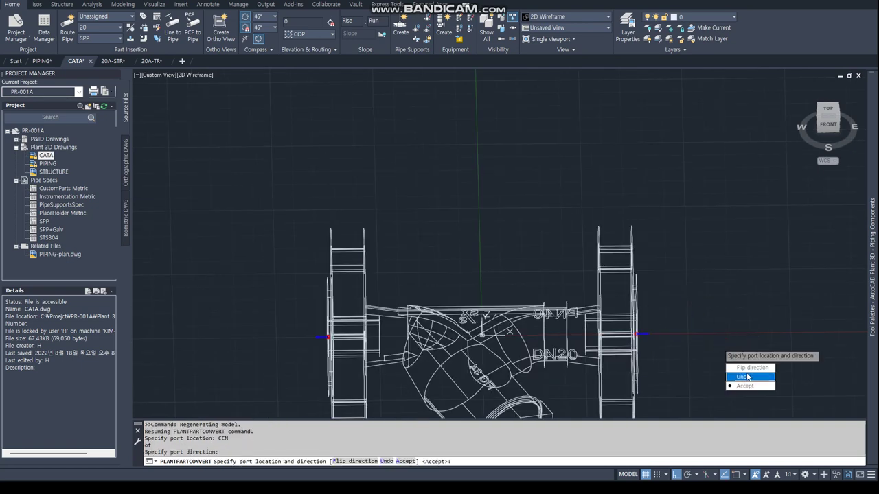
click(746, 386)
text(X)
key(Return)
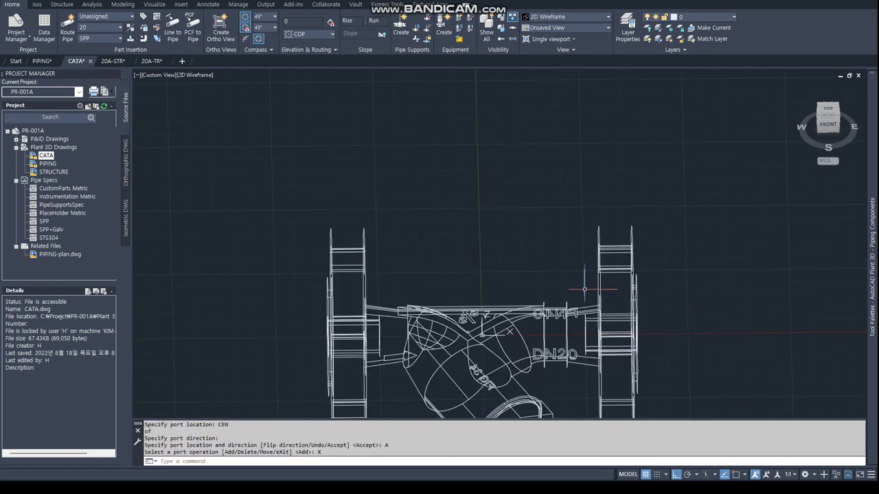
- Show the strainer isometrically with Realistic visual style and save CATA
scroll(471, 215, down, 3)
shift+middle_drag(471, 216, 456, 223)
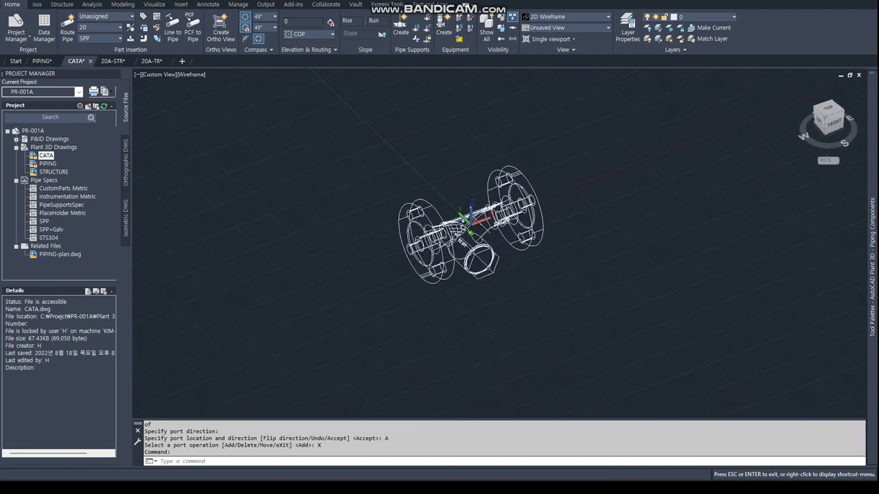
scroll(456, 223, up, 3)
text(VS)
key(Return)
text(R)
key(Return)
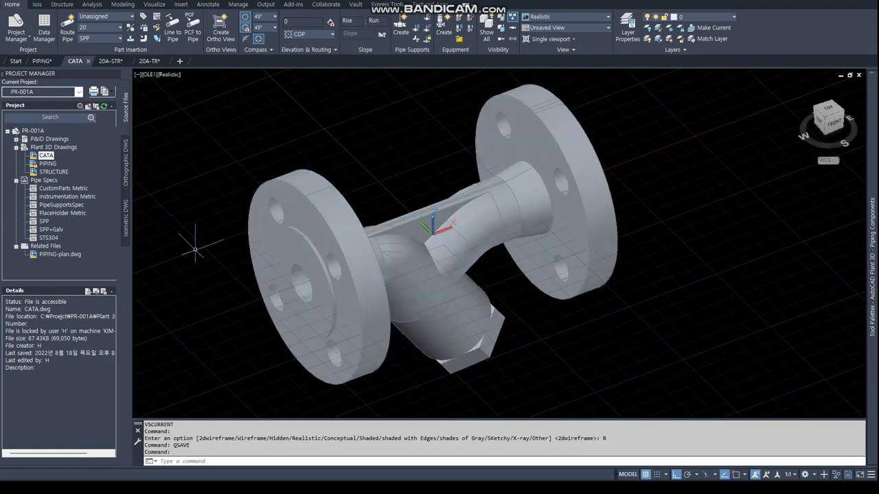
key(ctrl+s)
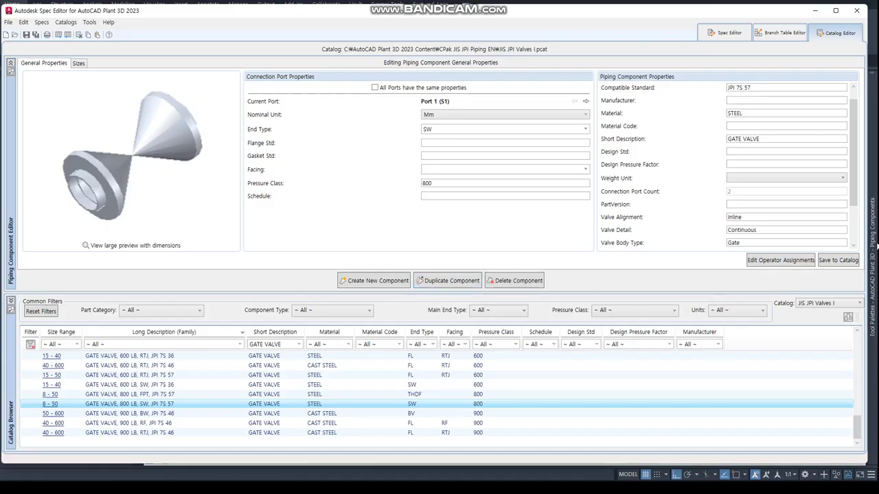
- Start a new Miscellaneous > Strainer component using custom DWG block graphics
click(369, 281)
click(402, 131)
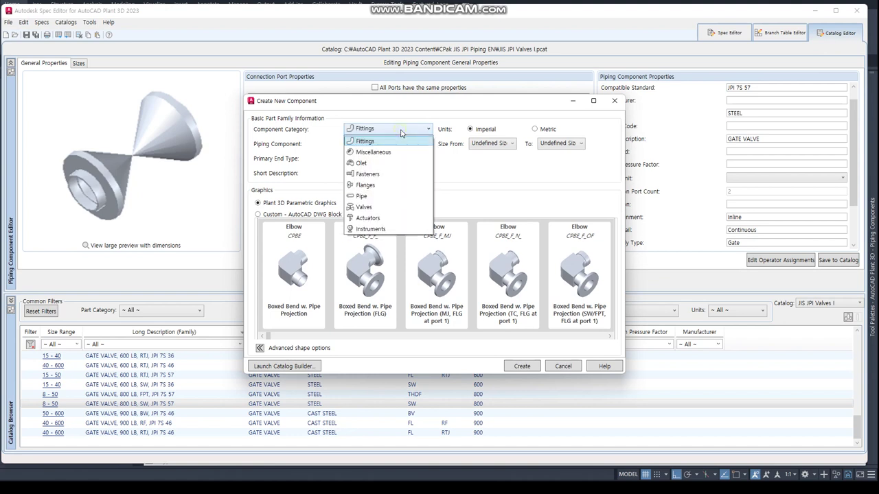
click(376, 151)
click(374, 145)
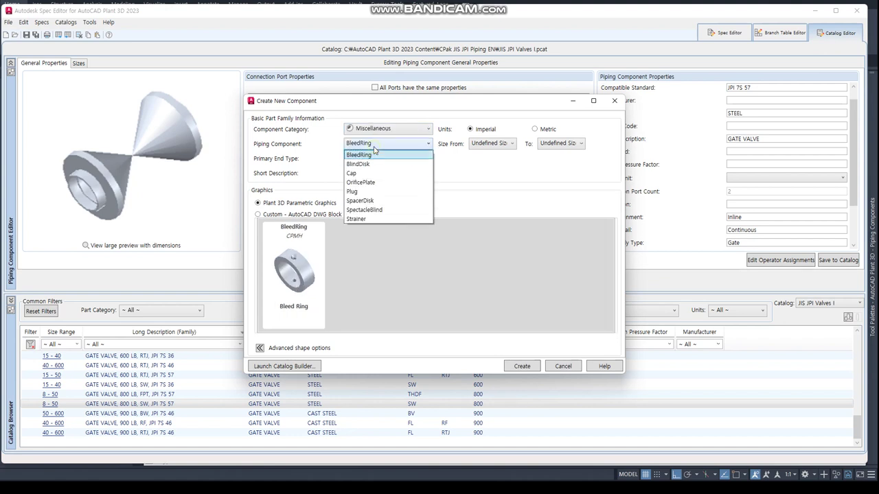
click(371, 218)
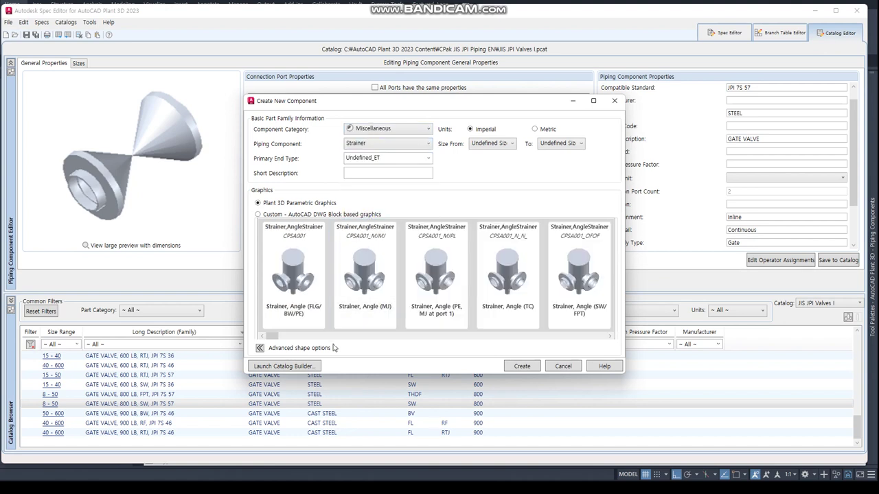
click(269, 216)
click(385, 129)
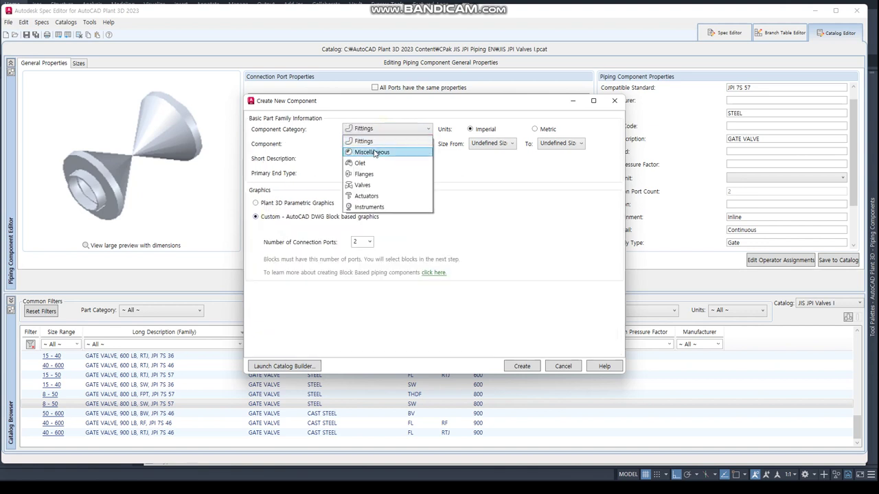
click(376, 153)
click(382, 144)
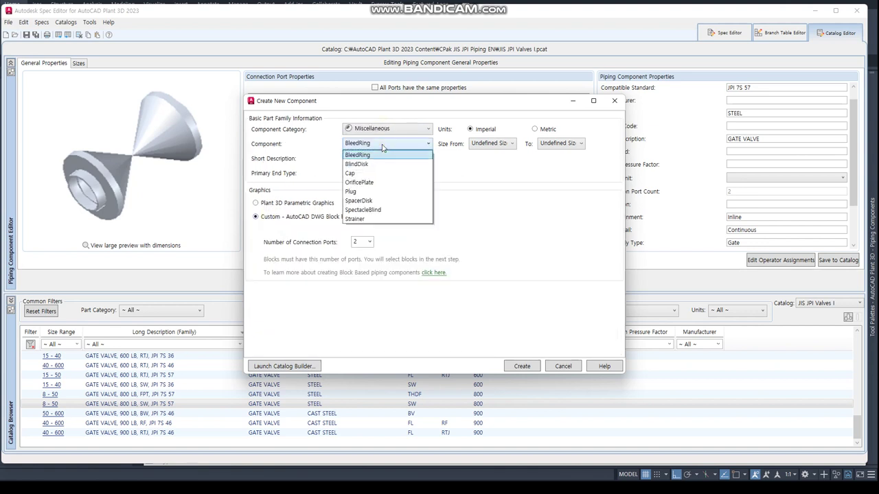
click(360, 221)
- Make it metric, size 20 to 20, with FL primary ends, and create it
click(535, 129)
click(512, 143)
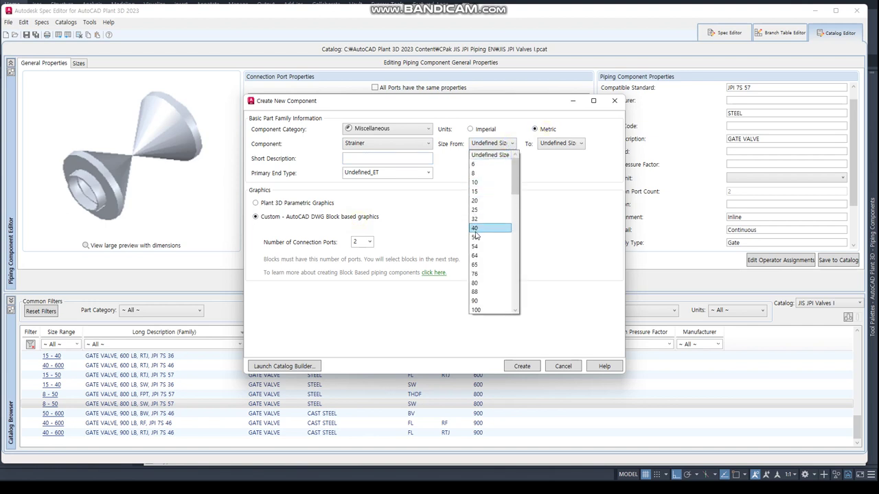
click(489, 198)
text(Y-STRAINER)
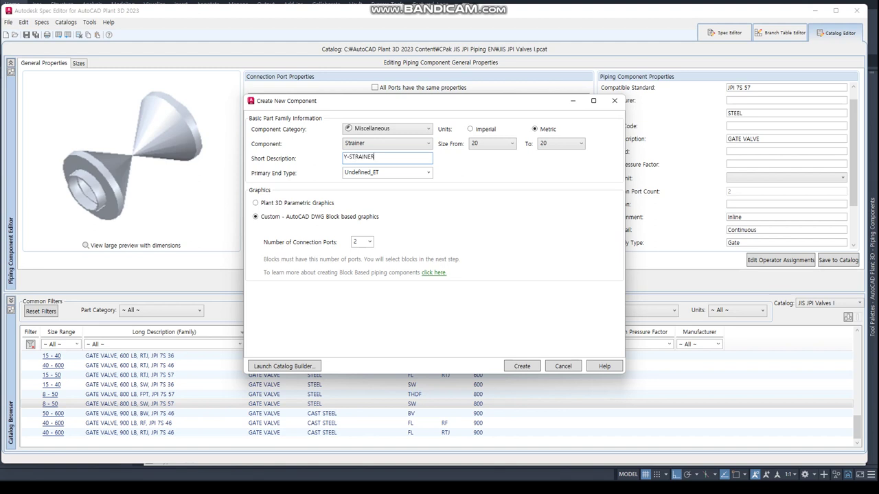
click(427, 175)
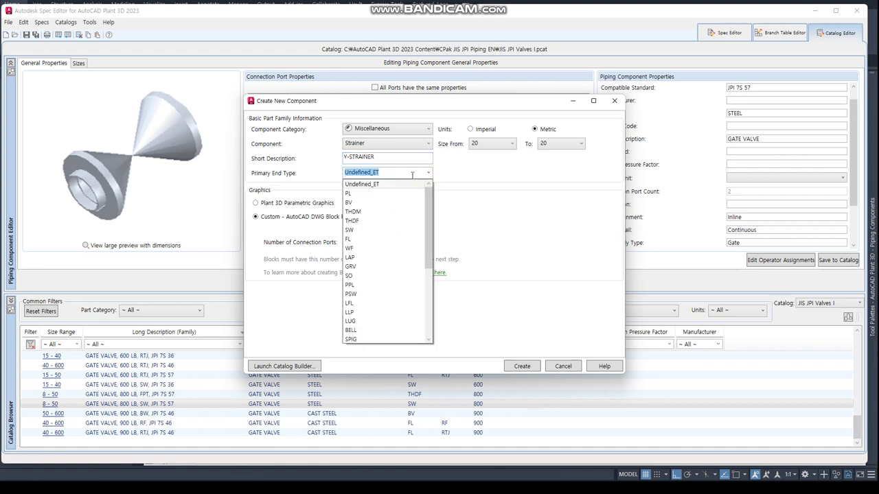
click(363, 238)
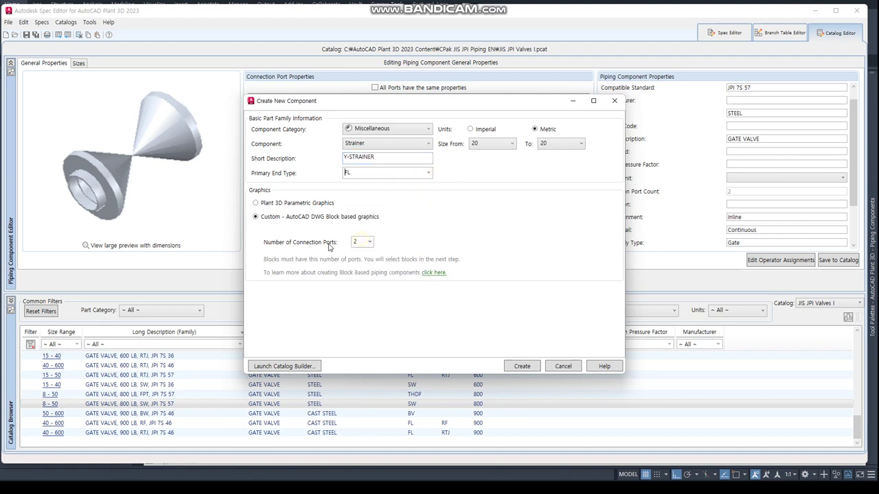
click(522, 367)
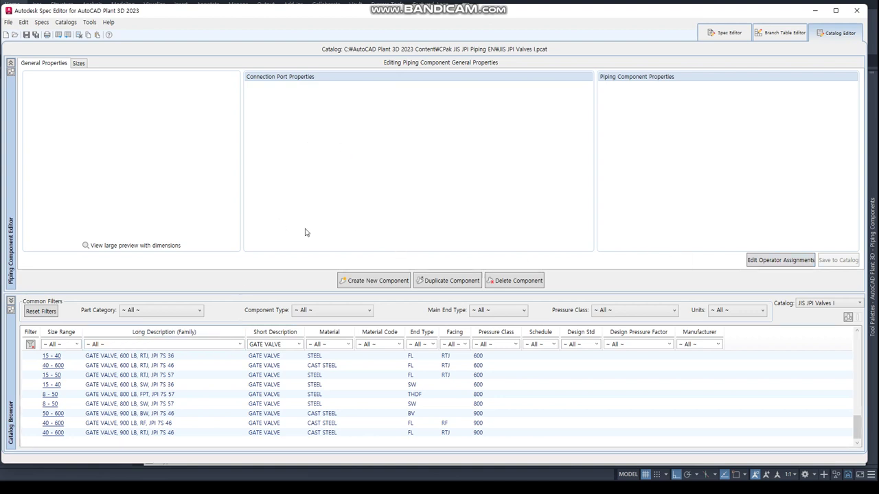
- Clear the Short Description filter and switch to the JIS JPI Pipes and Fittings catalog
click(297, 344)
click(265, 354)
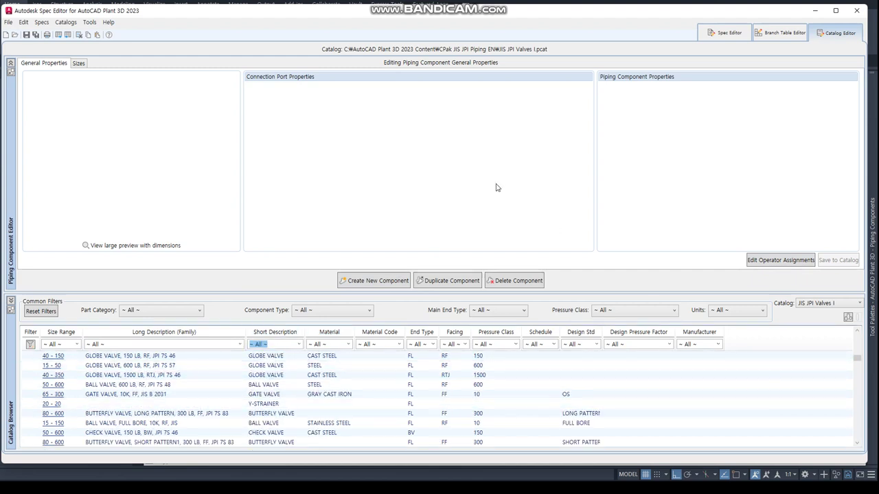
click(491, 156)
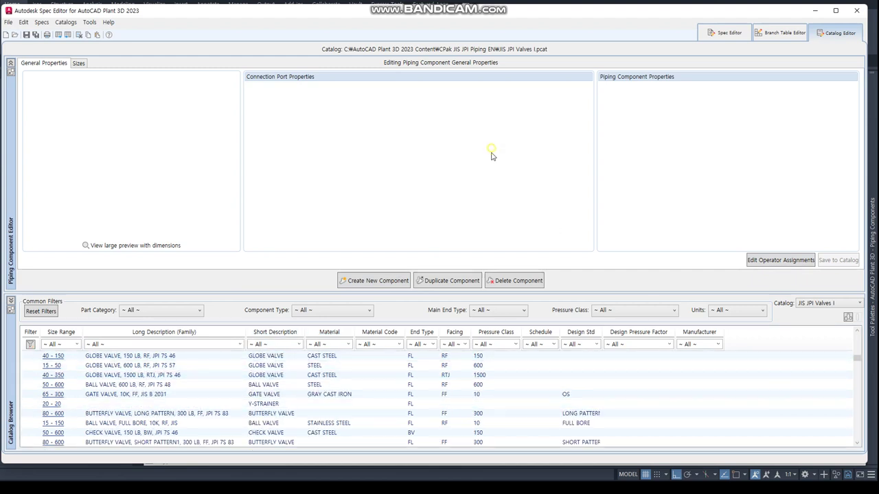
click(821, 302)
click(815, 319)
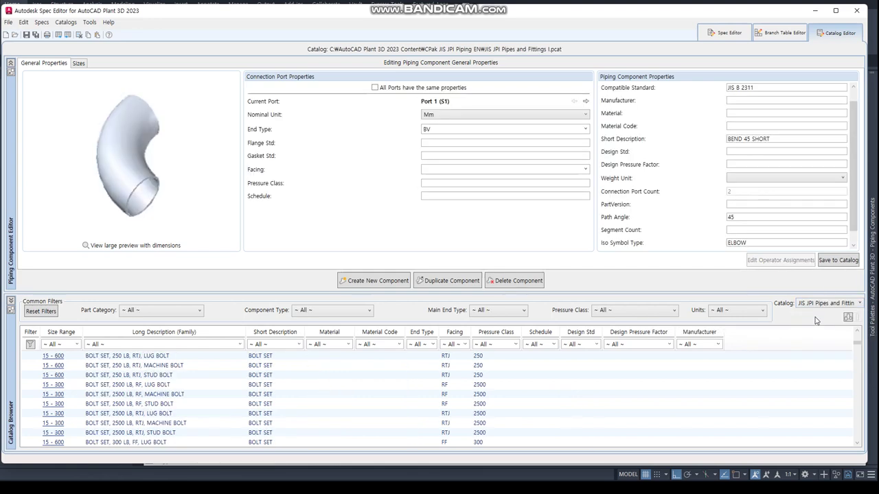
- Start a new custom DWG-block component, size 20–20, category Miscellaneous > Strainer
click(383, 281)
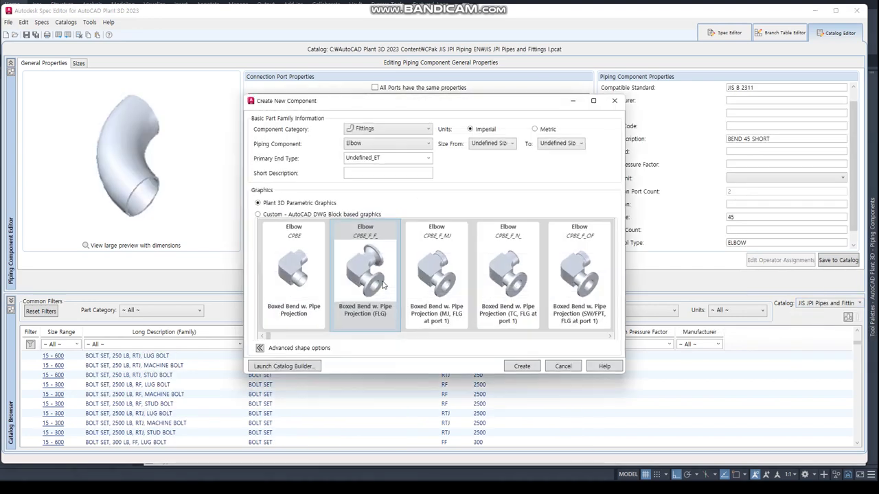
click(294, 213)
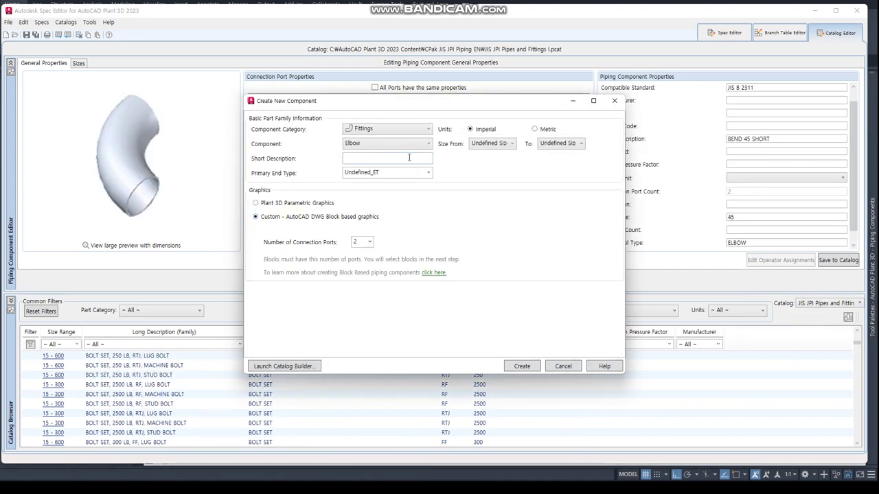
click(509, 144)
click(488, 202)
click(391, 131)
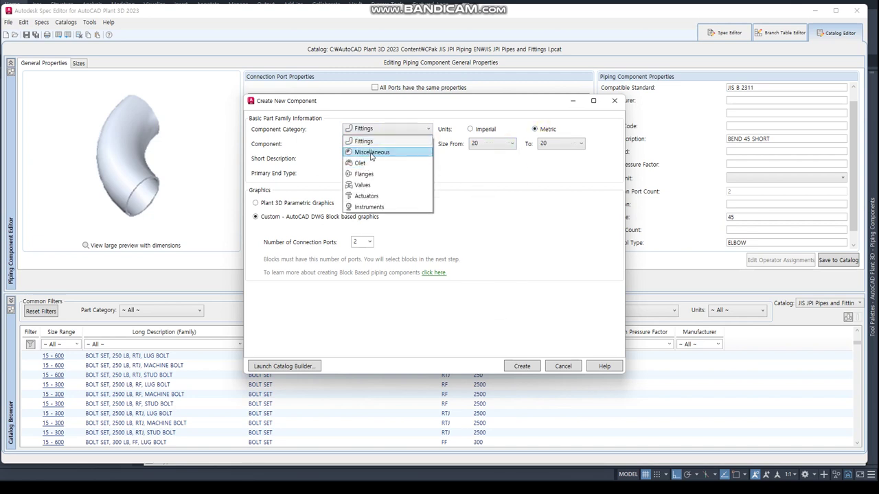
click(371, 150)
click(387, 147)
click(354, 218)
text(Y-STRINER)
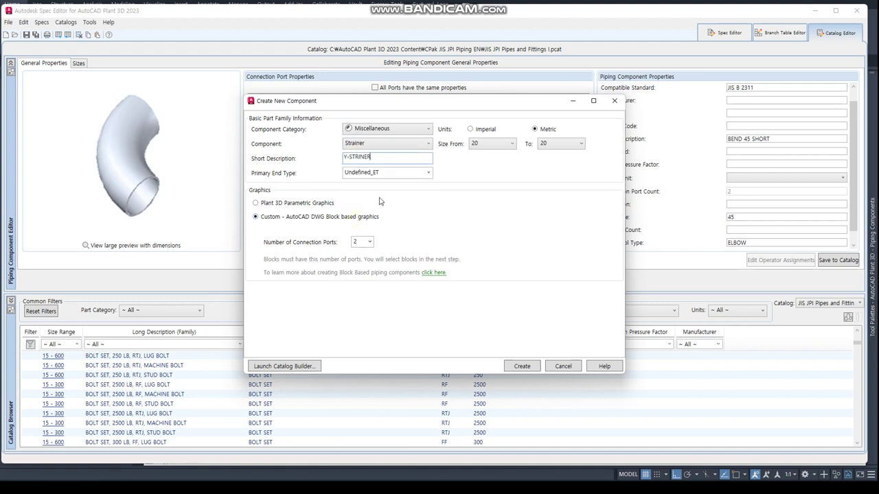
- Describe it as Y-STRAINER with FL primary end type and create the component
click(361, 155)
text(A)
click(401, 173)
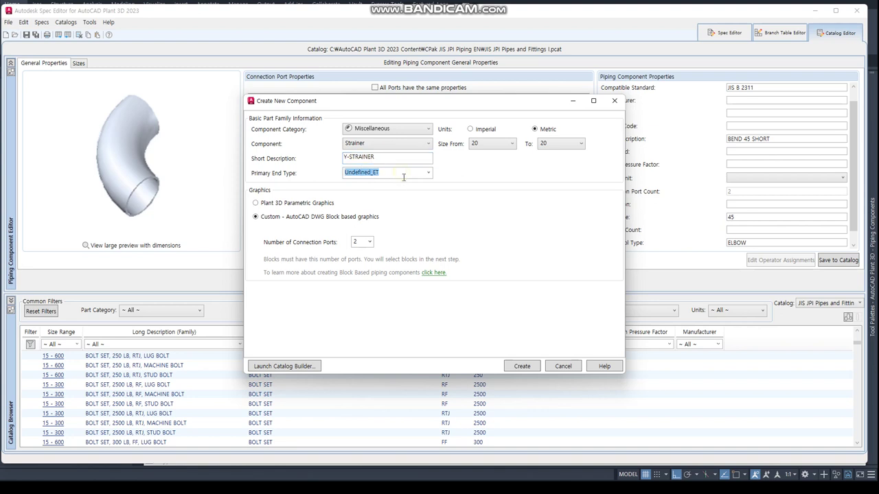
click(428, 173)
click(351, 244)
click(518, 367)
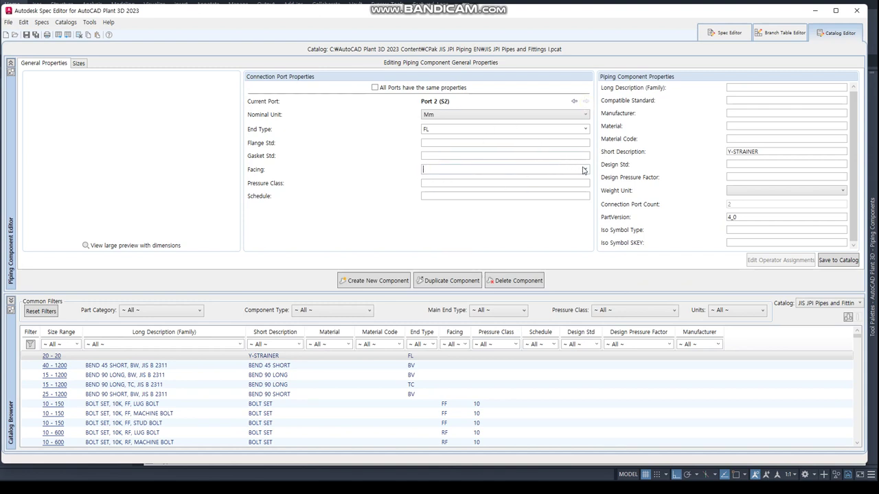
- Set the facing of both Port 2 and Port 1 to FF
click(583, 170)
click(506, 181)
text(10)
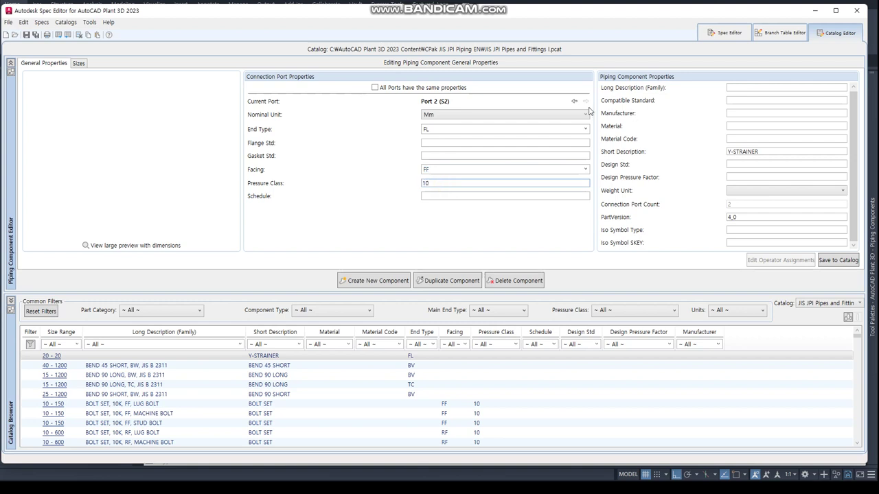
click(574, 101)
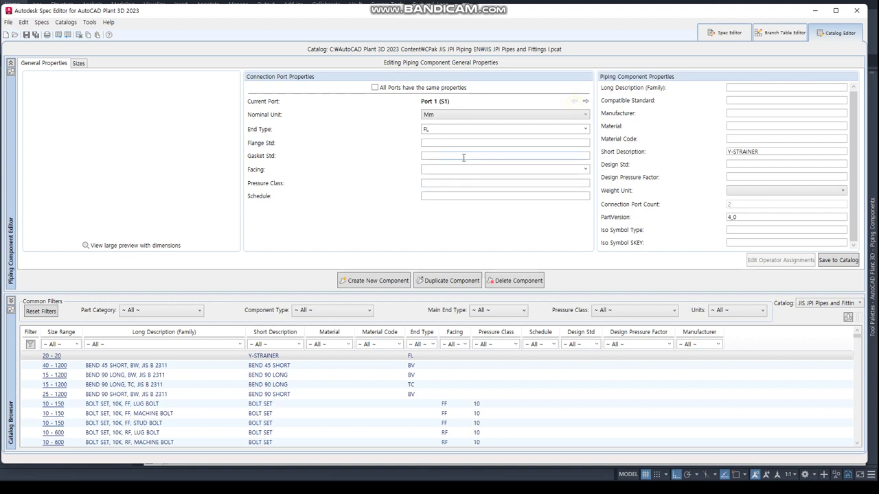
click(586, 170)
click(465, 182)
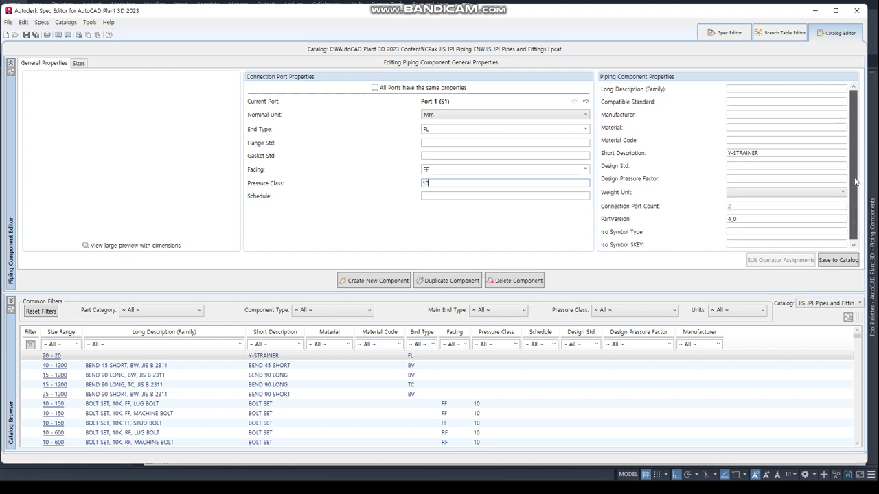
- Enter iso symbol type FILTER, SKEY FIFL and long description Y-STRAINER
click(737, 231)
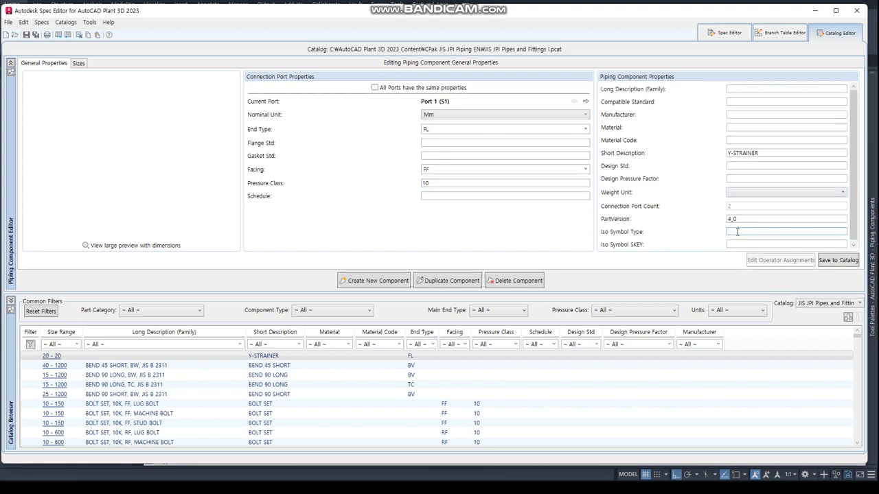
text(FILTER)
key(Tab)
text(FIFL)
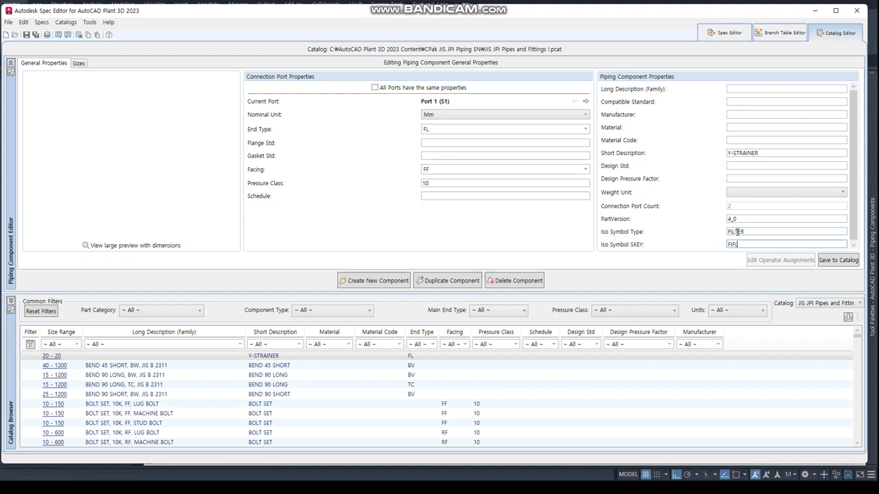
click(747, 87)
text(Y-STRAINER)
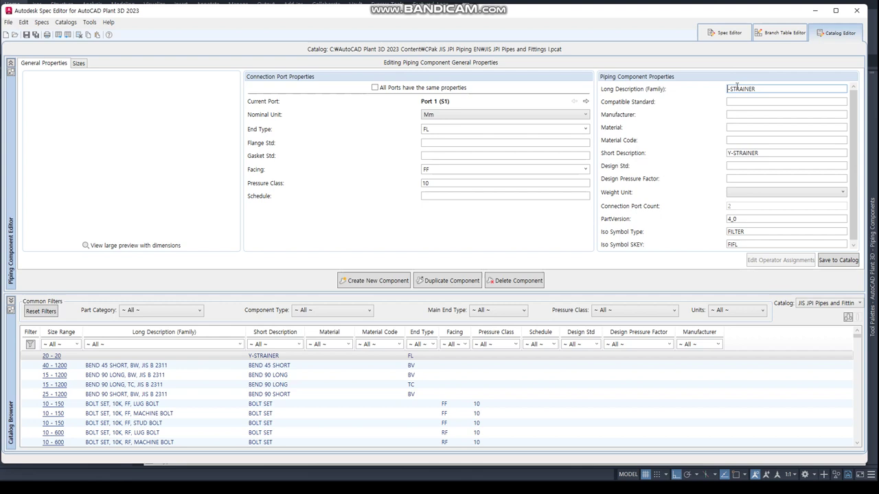
click(78, 62)
- Assign block 20A-STR from C:\Project\PR-001A\Plant 3D Models\CATA.dwg as the size-20 model
click(314, 153)
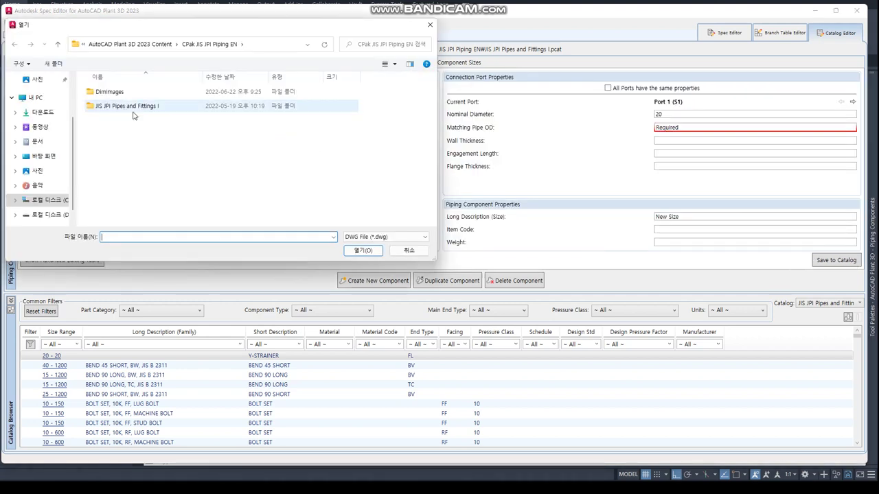
click(59, 202)
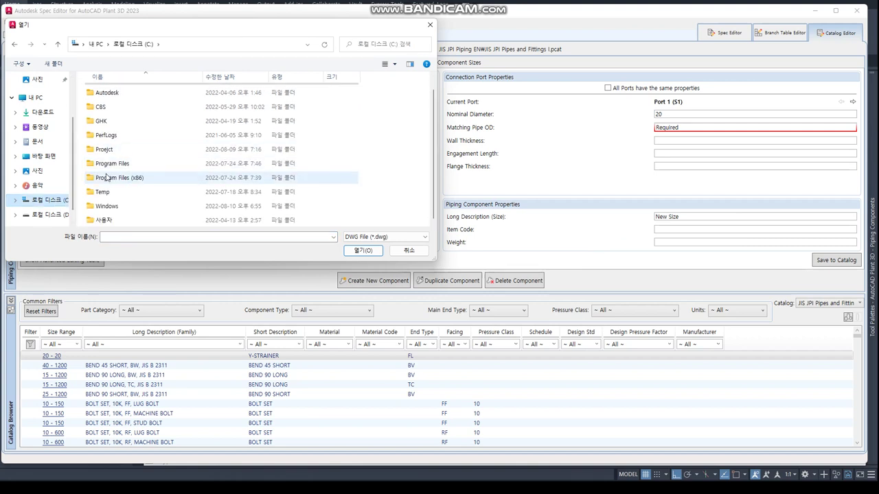
click(108, 155)
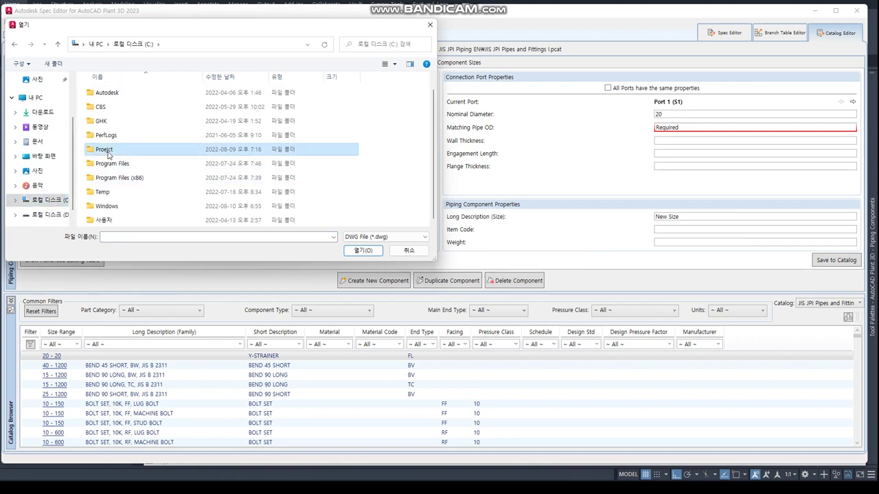
double_click(107, 154)
double_click(107, 121)
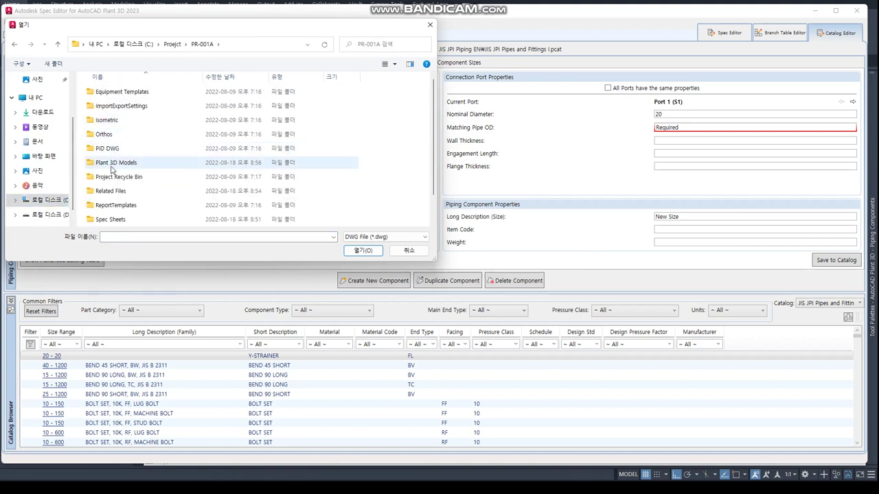
double_click(111, 165)
click(113, 92)
click(366, 253)
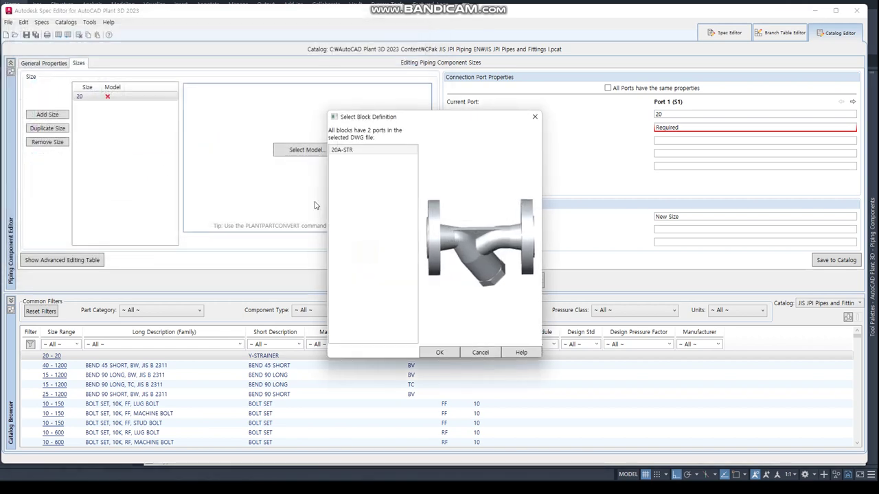
click(335, 154)
click(449, 352)
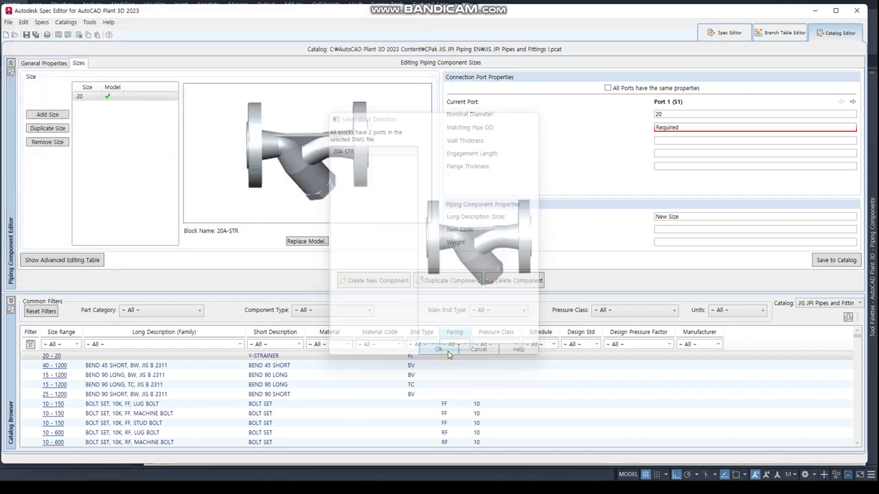
- Enter matching pipe OD 27.2 for both ports and a Y-STRAINER size long description
double_click(689, 127)
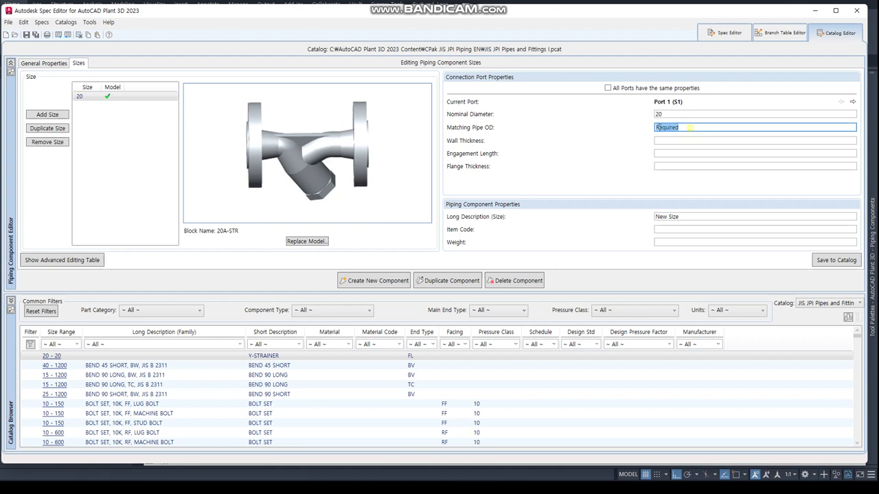
text(27.2)
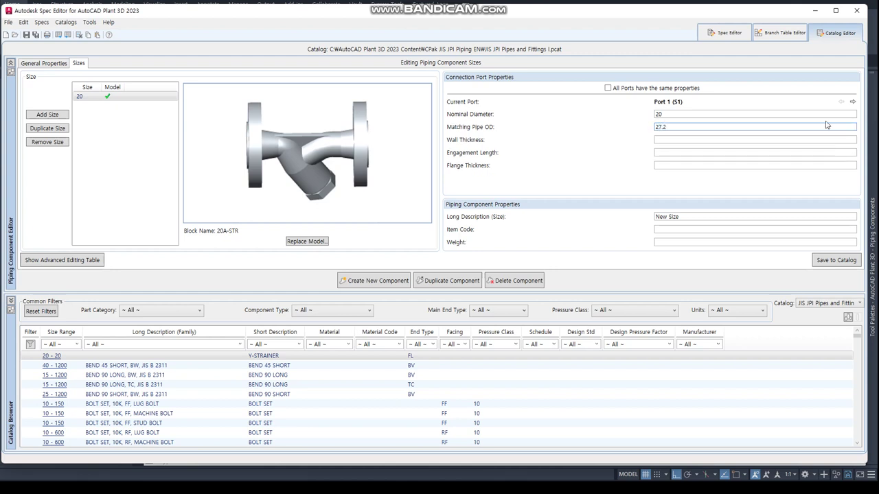
click(853, 101)
double_click(657, 128)
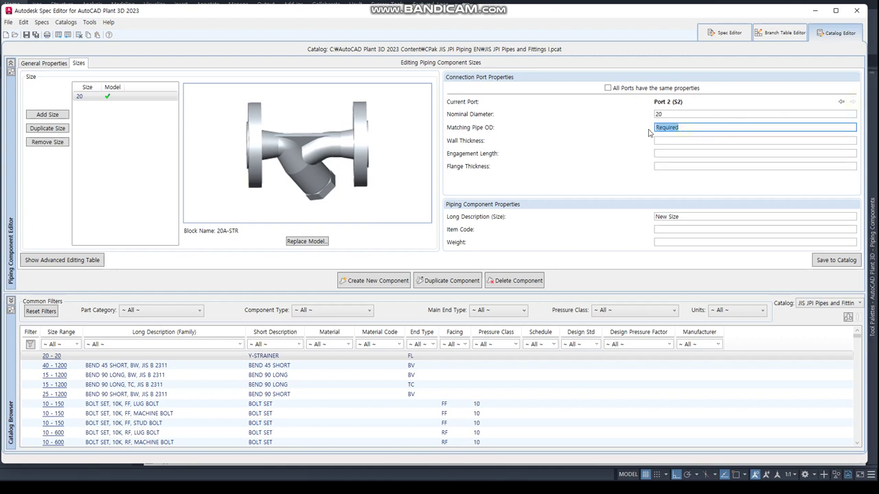
text(27.2)
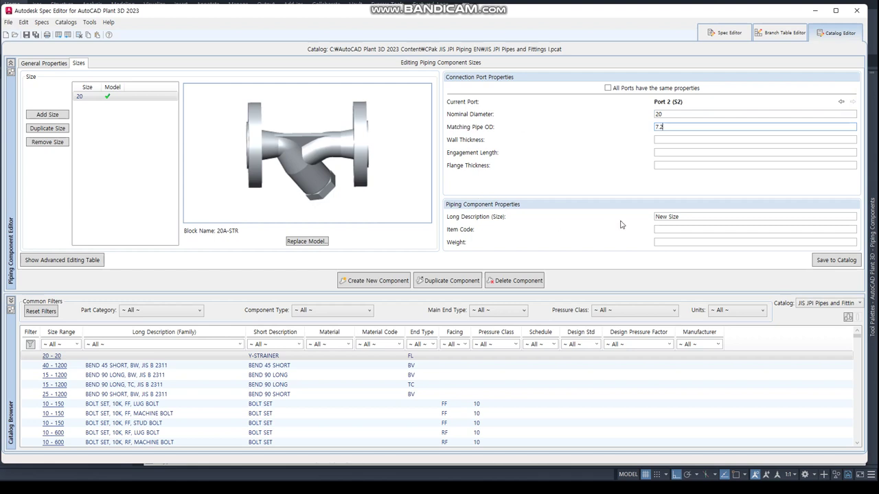
key(Tab)
click(665, 127)
key(BackSpace)
text(27)
key(Tab)
text(Y)
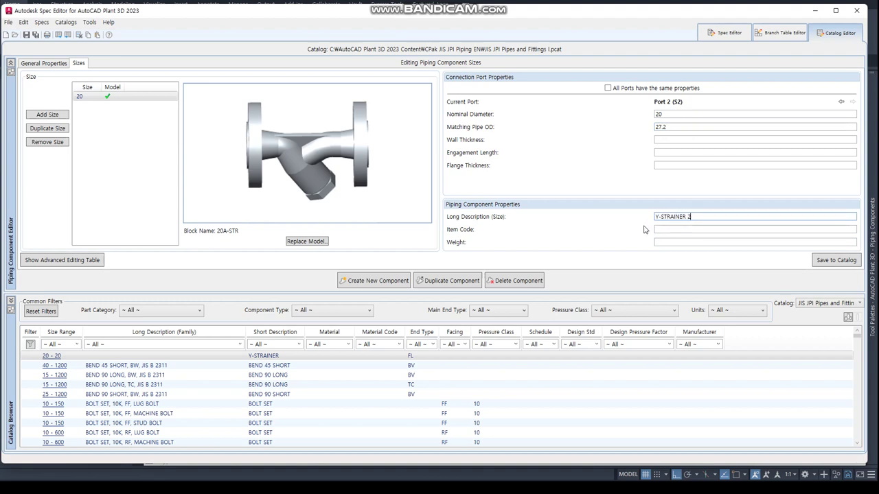
text(0A)
- Save the Y-STRAINER to the catalog and add it to the SPP spec
click(842, 261)
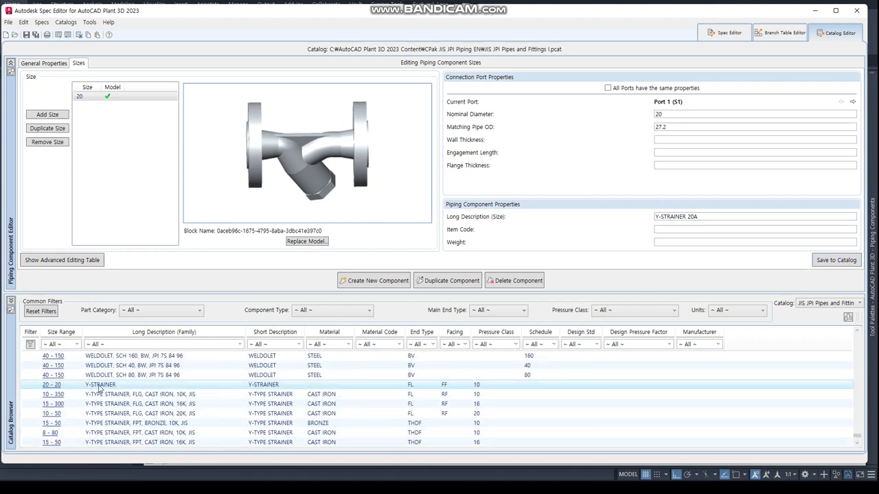
right_click(101, 386)
click(157, 357)
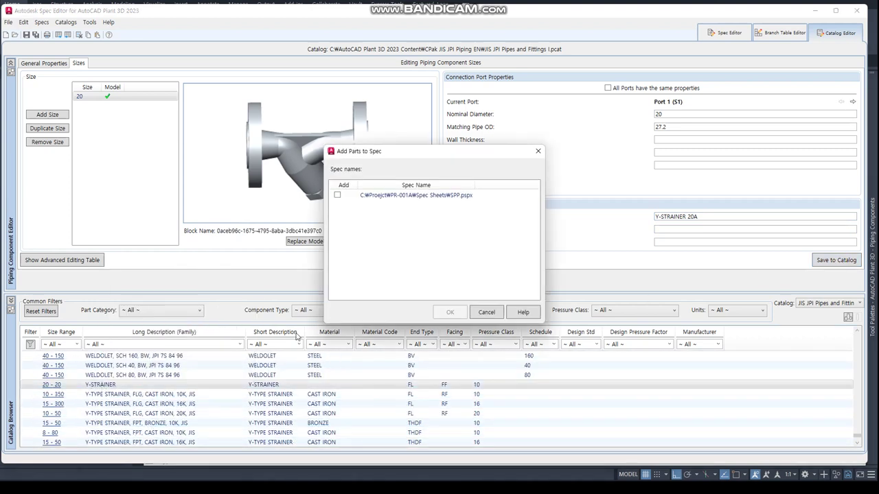
click(337, 195)
click(450, 312)
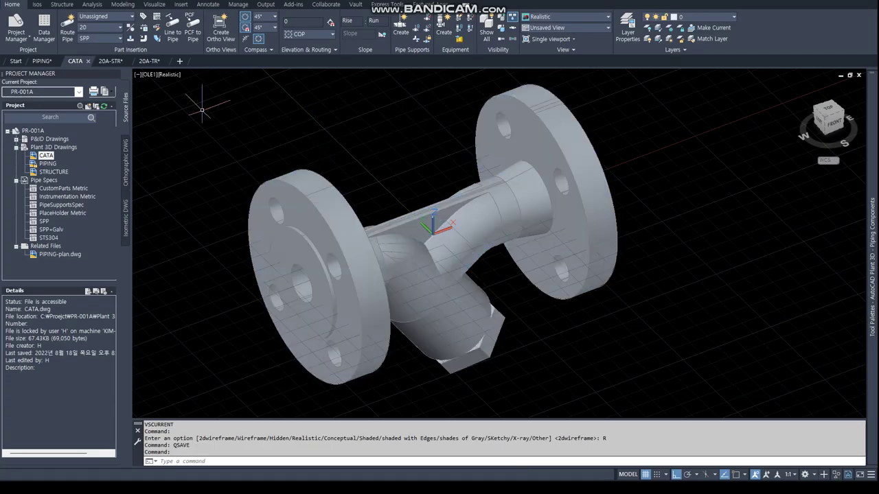
- Erase the strainer model from CATA and purge all unused items
text(E)
key(Return)
click(502, 226)
key(Return)
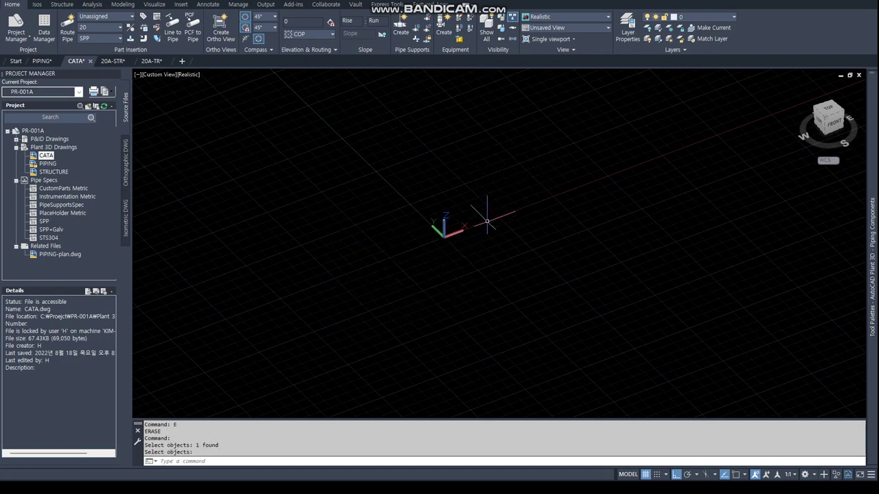
text(PURGE)
key(Return)
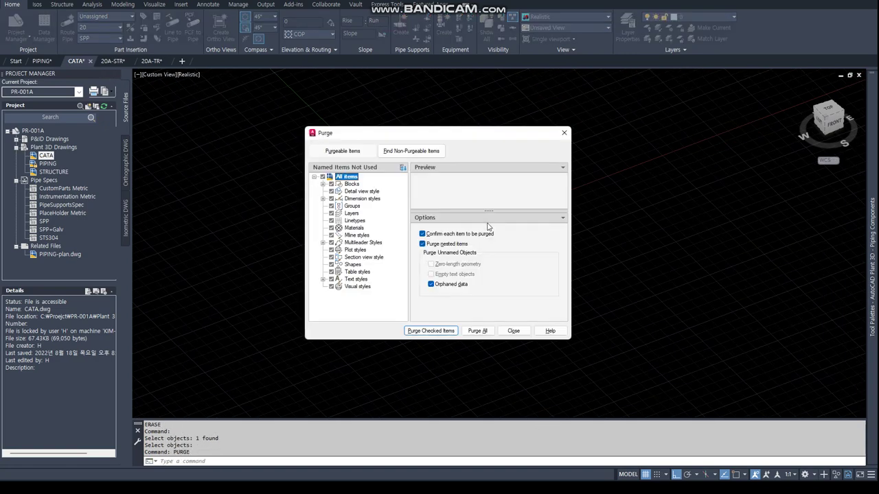
click(477, 331)
click(513, 331)
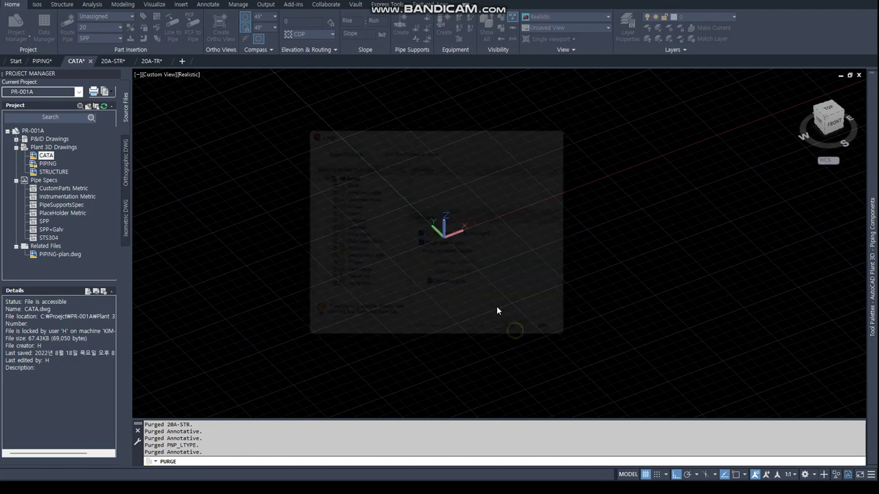
- In the 20A-TR drawing, draw a reference line between the trap's two opening centres
click(152, 61)
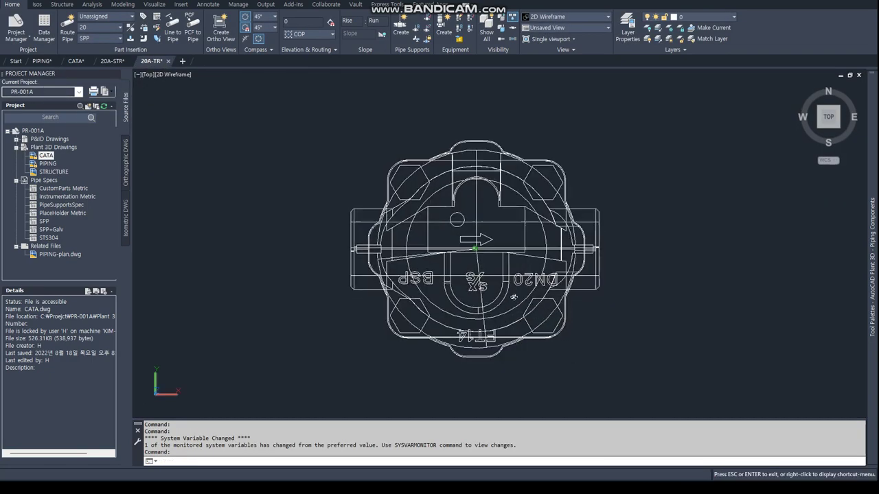
shift+middle_drag(474, 249, 480, 206)
text(l)
key(Return)
text(cen)
key(Return)
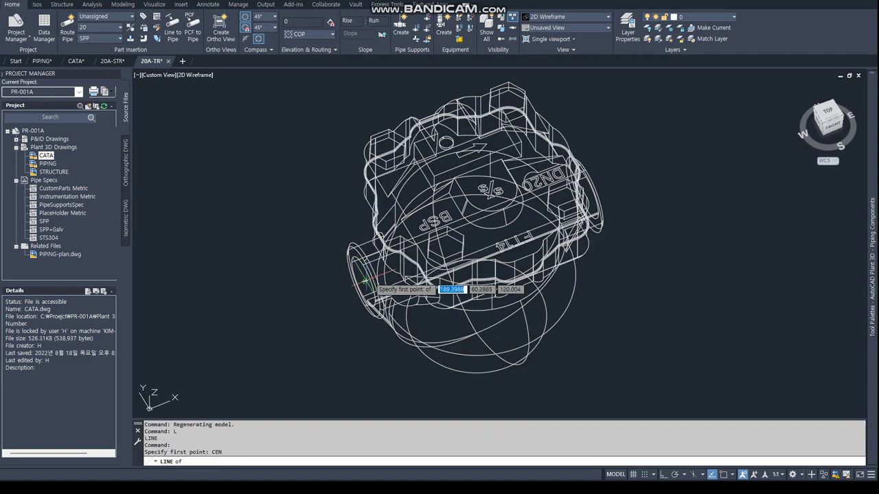
scroll(366, 282, up, 5)
click(366, 281)
scroll(677, 261, down, 5)
shift+middle_drag(677, 261, 677, 258)
scroll(677, 258, up, 5)
text(cen)
key(Return)
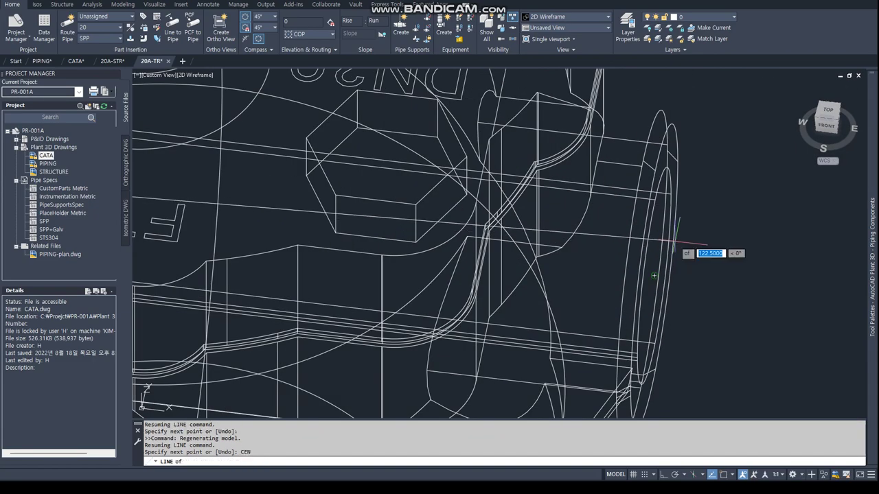
click(676, 242)
scroll(680, 275, down, 3)
scroll(680, 275, down, 3)
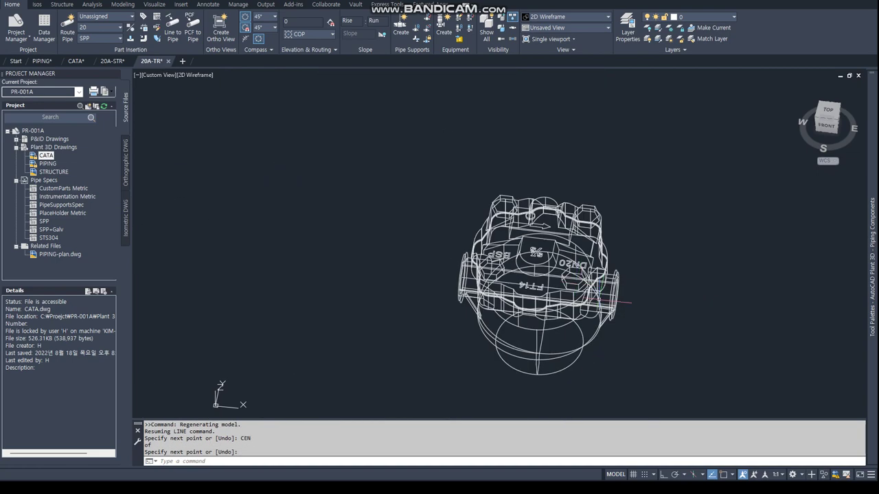
- Copy the whole trap with its base point at the reference line's midpoint
click(384, 150)
click(701, 402)
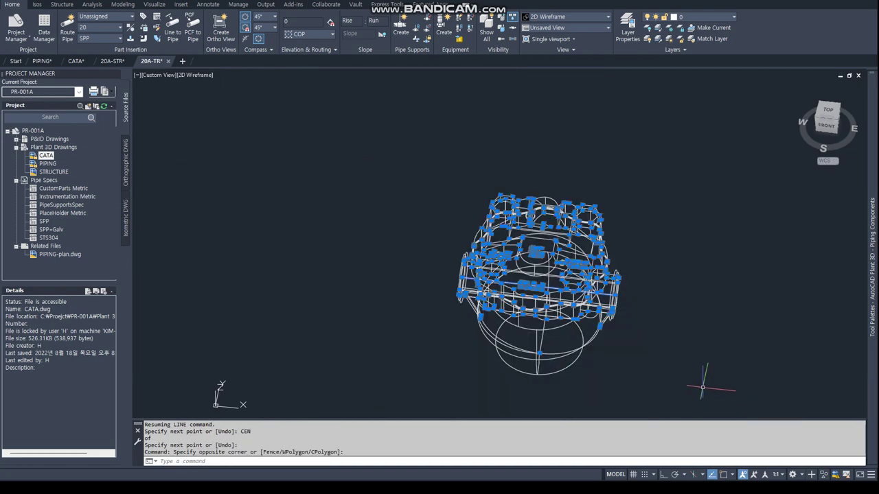
key(ctrl+shift+c)
text(mid)
key(Return)
scroll(628, 289, up, 3)
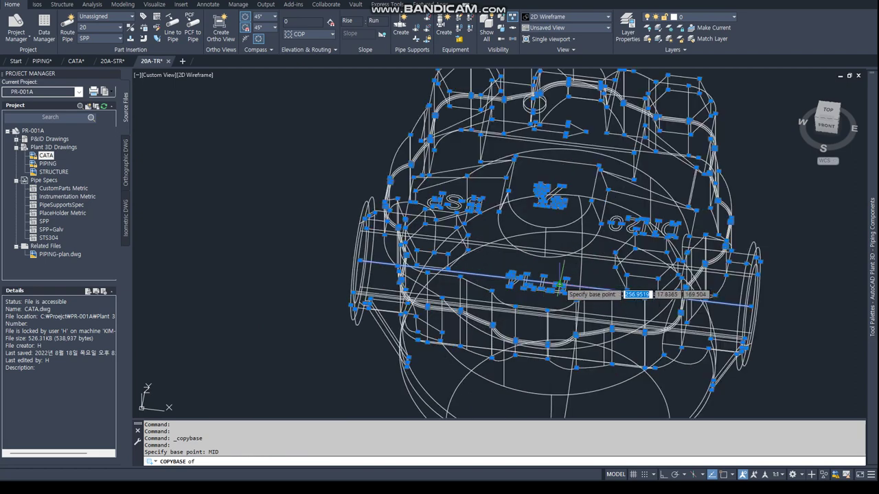
scroll(563, 282, up, 3)
click(520, 289)
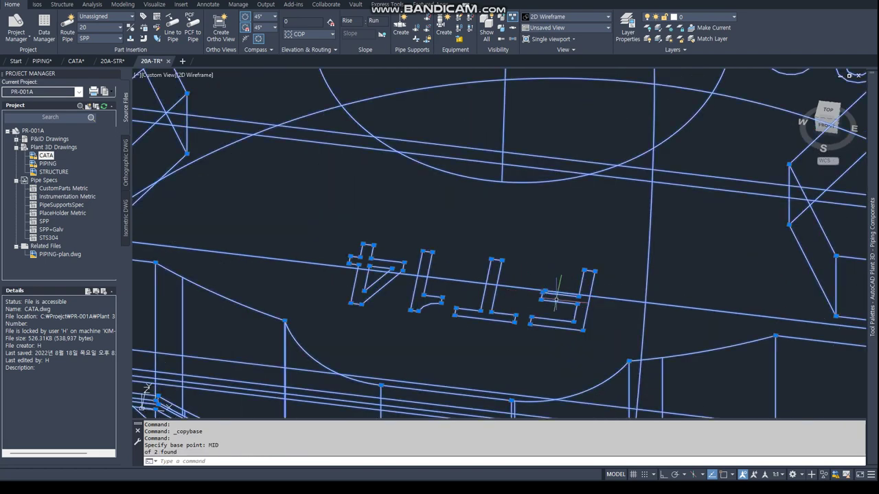
- Paste the trap into CATA at 0,0,0 and delete the extra pasted object
click(76, 61)
key(ctrl+v)
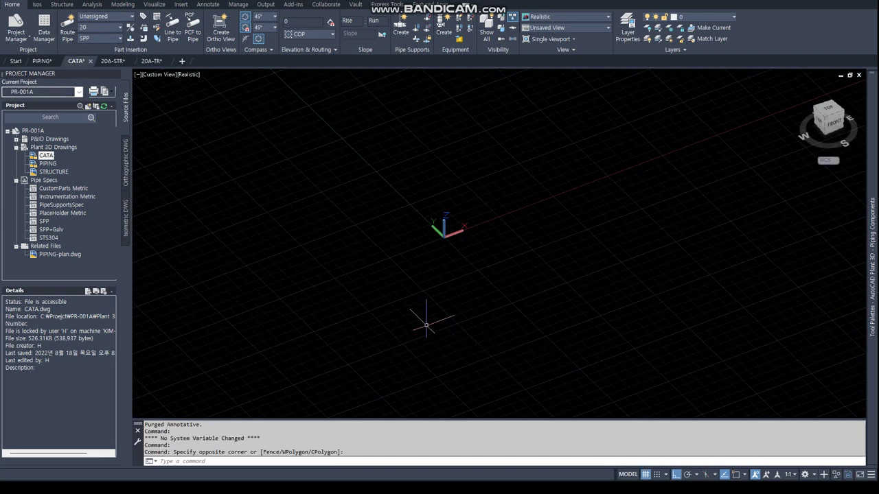
text(0,0,0)
key(Return)
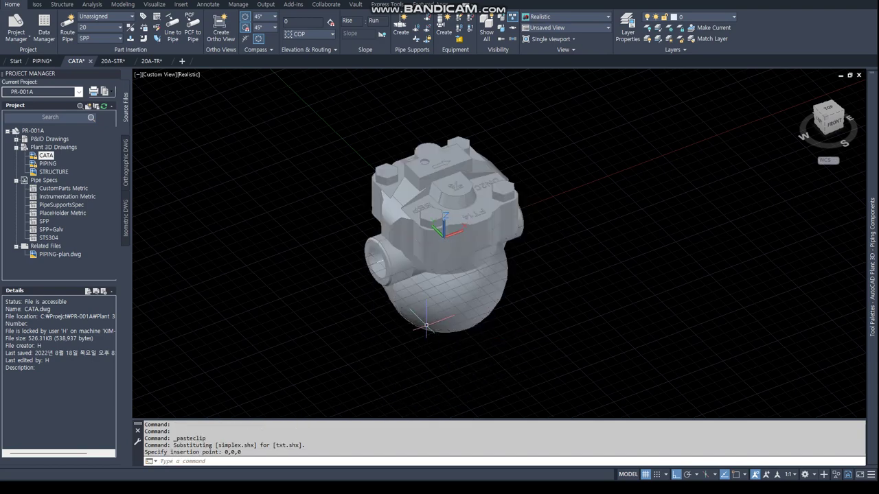
key(Escape)
key(Escape)
click(426, 326)
scroll(388, 262, up, 2)
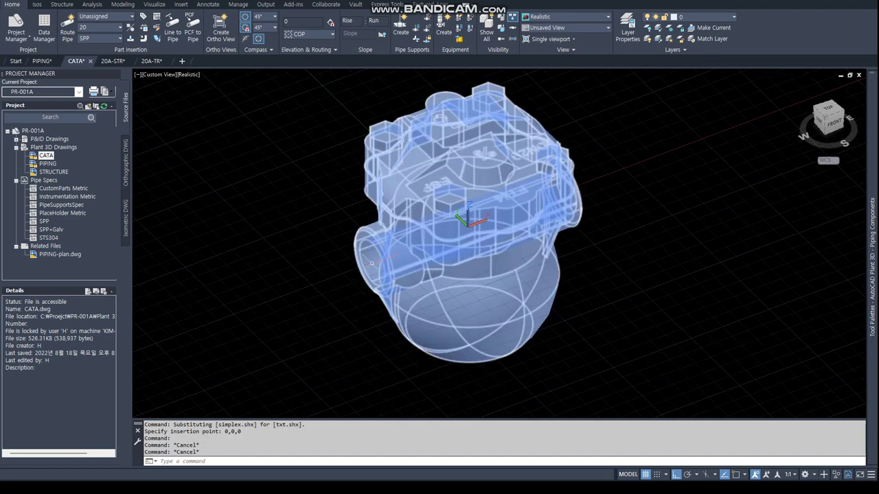
click(385, 281)
key(Delete)
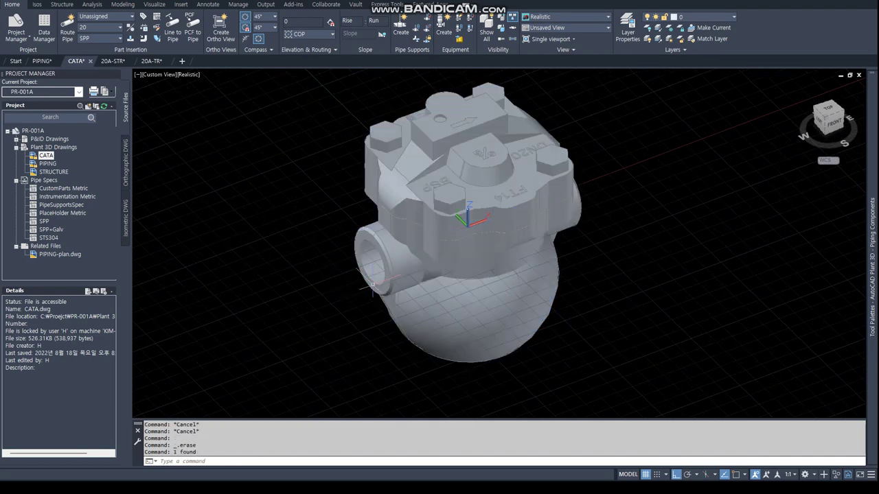
- Make the window-selected trap into a block named 20A-TRAP
text(b)
key(Return)
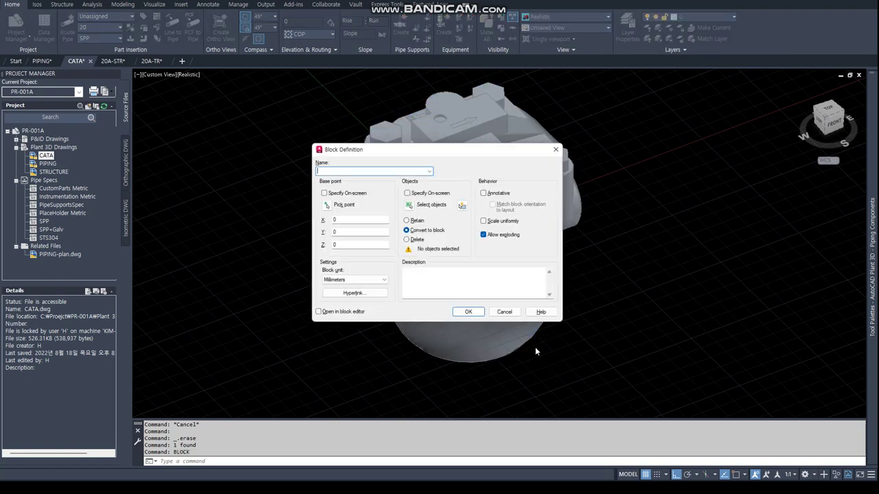
text(20A-TRAP)
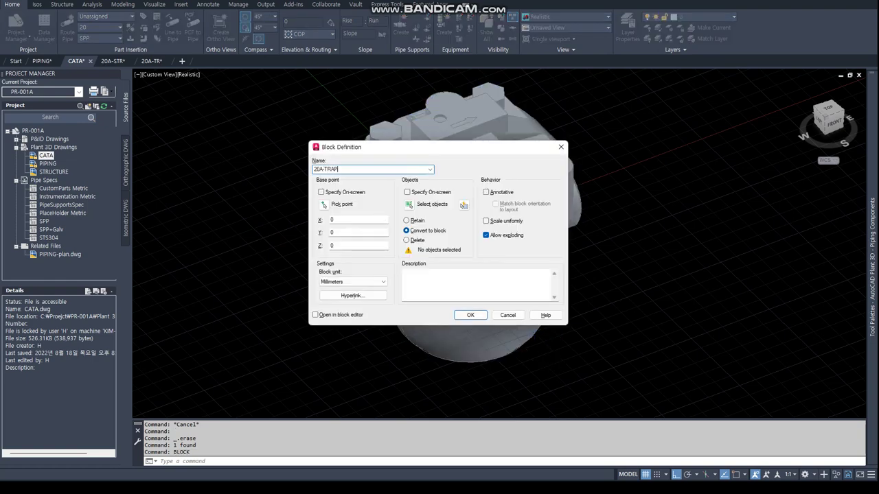
click(409, 204)
text(w)
key(Return)
click(304, 84)
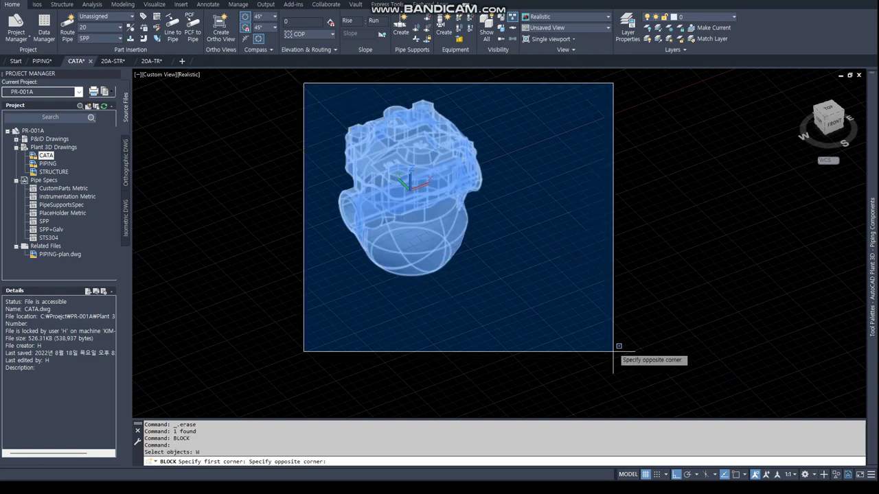
click(613, 351)
key(Return)
click(464, 313)
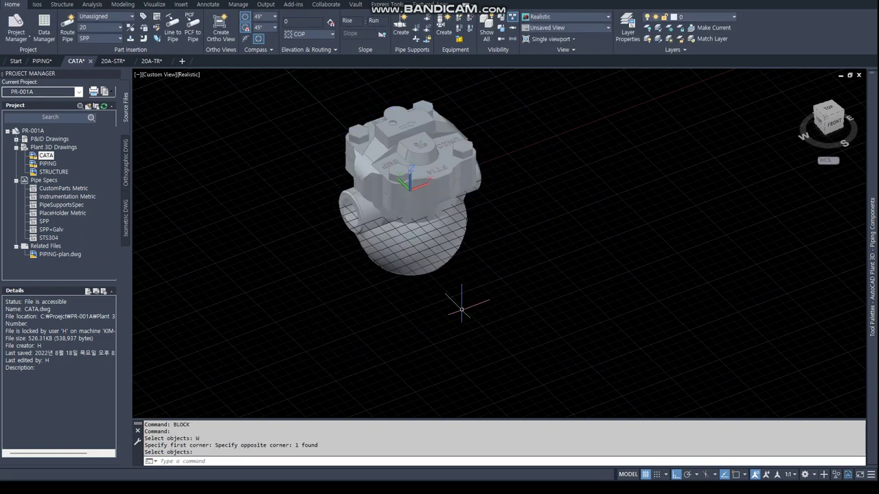
- Convert the 20A-TRAP block to a plant part with a port at the near opening's centre
text(PLATPART)
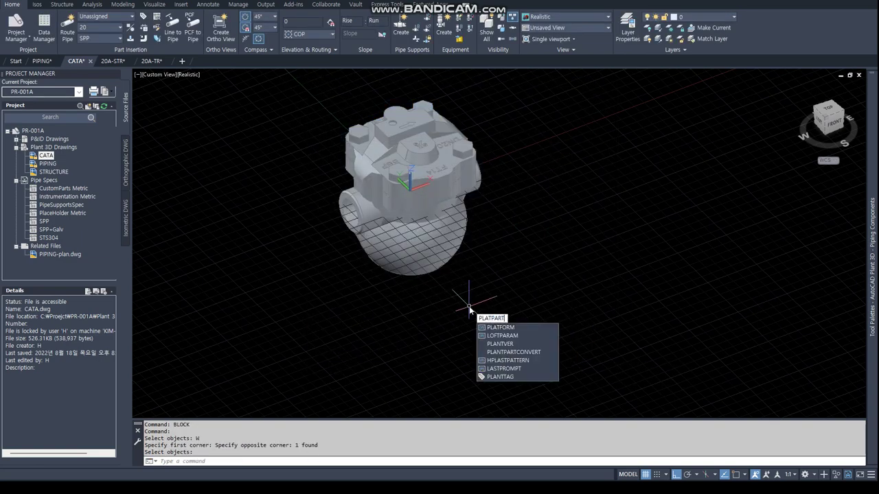
key(Down)
key(Down)
key(Down)
key(Down)
key(Return)
click(447, 247)
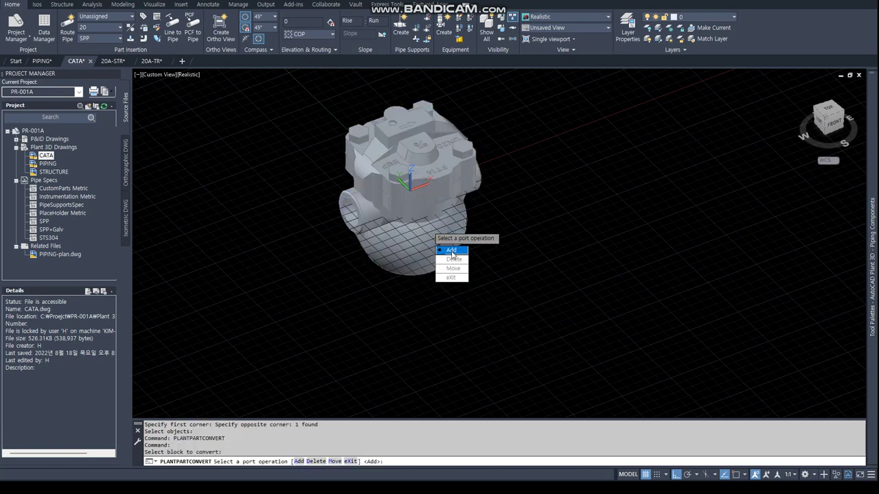
click(452, 251)
scroll(346, 196, up, 5)
text(CEN)
key(Return)
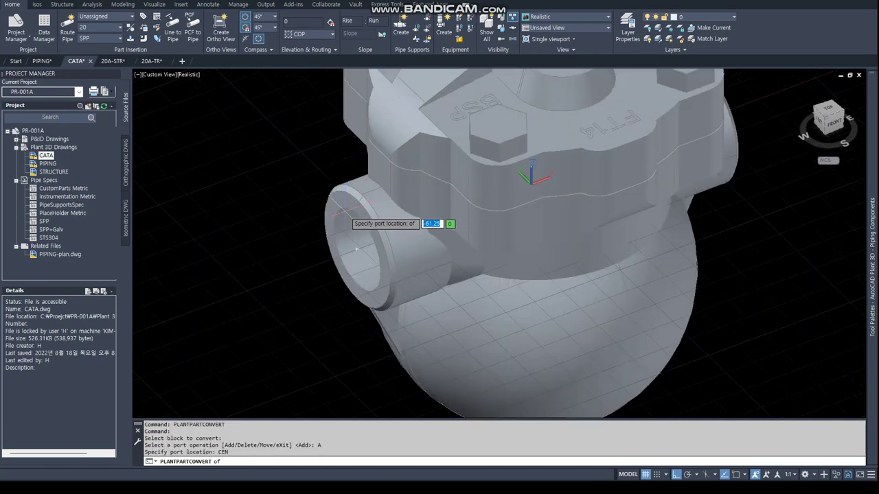
click(340, 210)
click(233, 292)
click(250, 336)
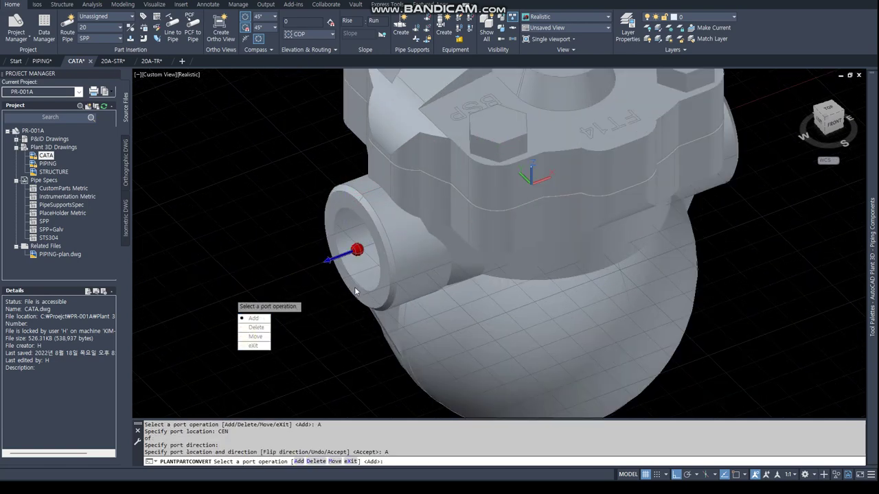
- Add the second port at the other opening's centre and finish the port setup
click(253, 319)
scroll(446, 282, down, 5)
shift+middle_drag(446, 282, 454, 278)
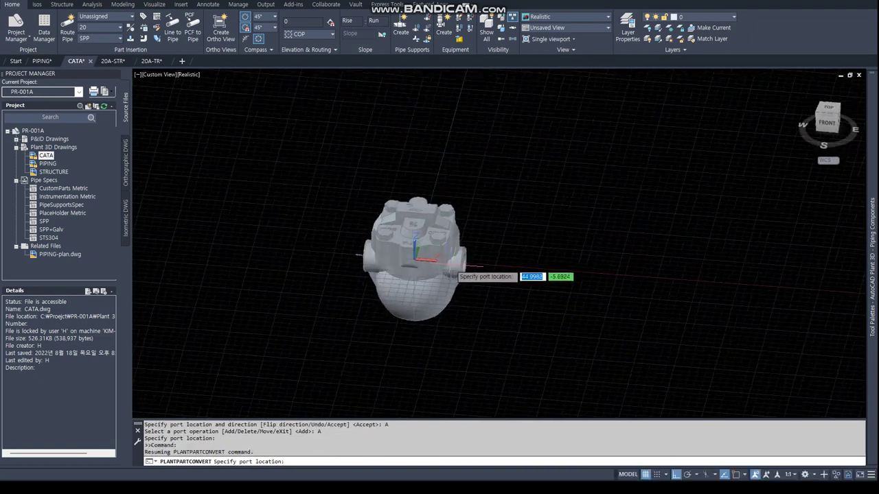
scroll(459, 273, up, 5)
text(CEN)
key(Return)
click(479, 260)
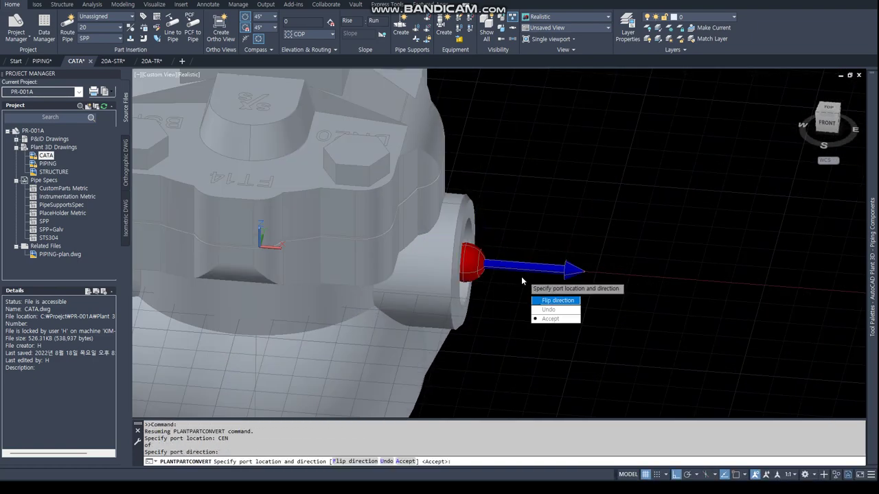
click(558, 319)
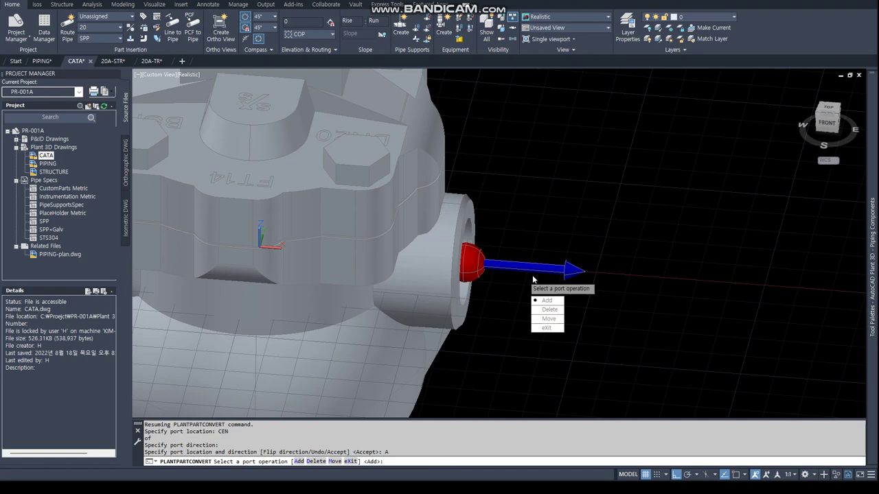
click(546, 328)
scroll(481, 295, down, 5)
shift+middle_drag(460, 277, 422, 262)
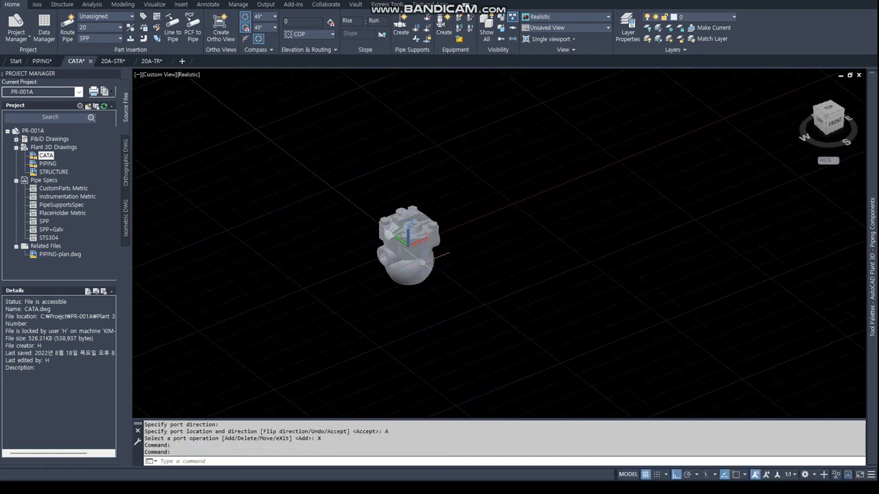
scroll(422, 263, up, 5)
- Save the Y-STRAINER to the catalog and start a new Miscellaneous component
key(ctrl+s)
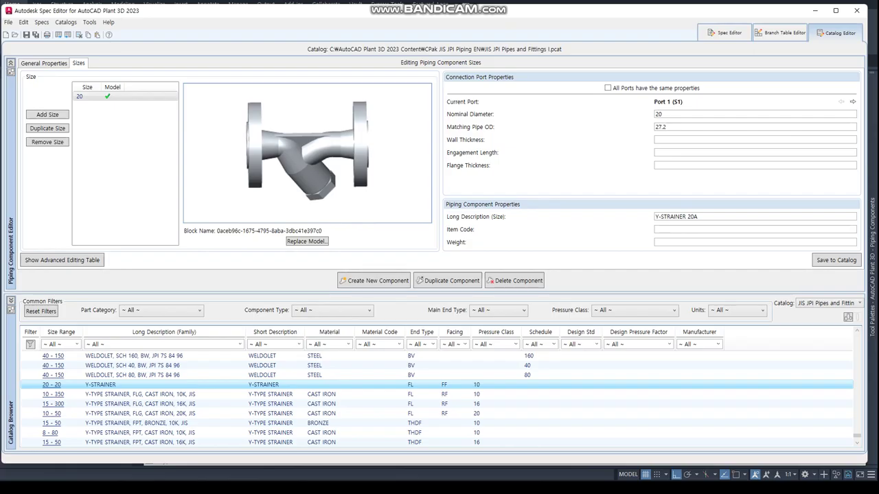
click(836, 265)
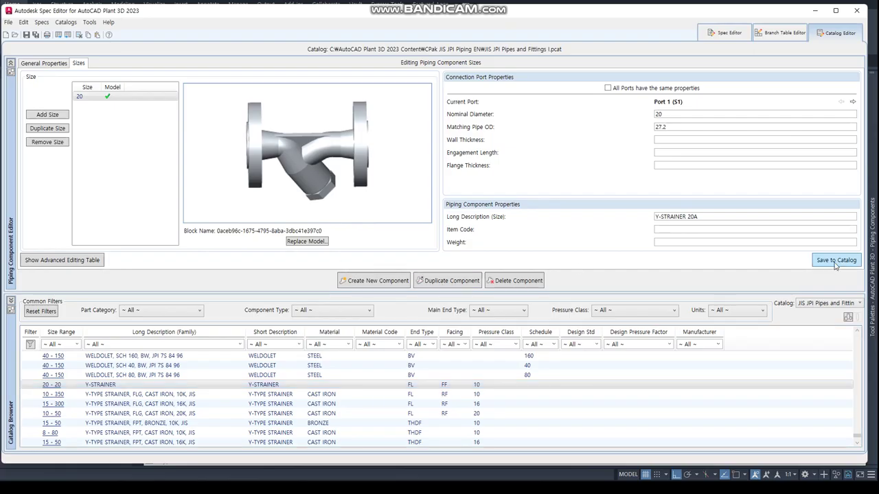
click(392, 281)
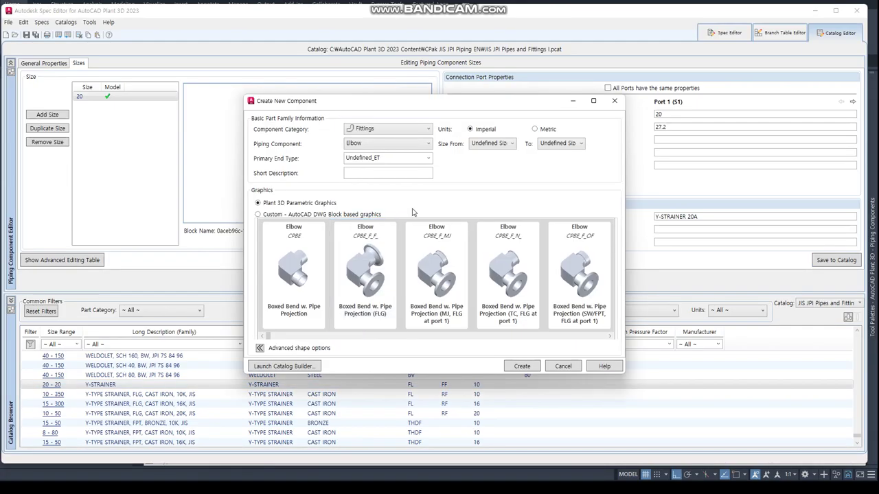
click(423, 134)
click(394, 151)
- Switch the new component to custom block-based graphics, keeping the Miscellaneous category
click(418, 148)
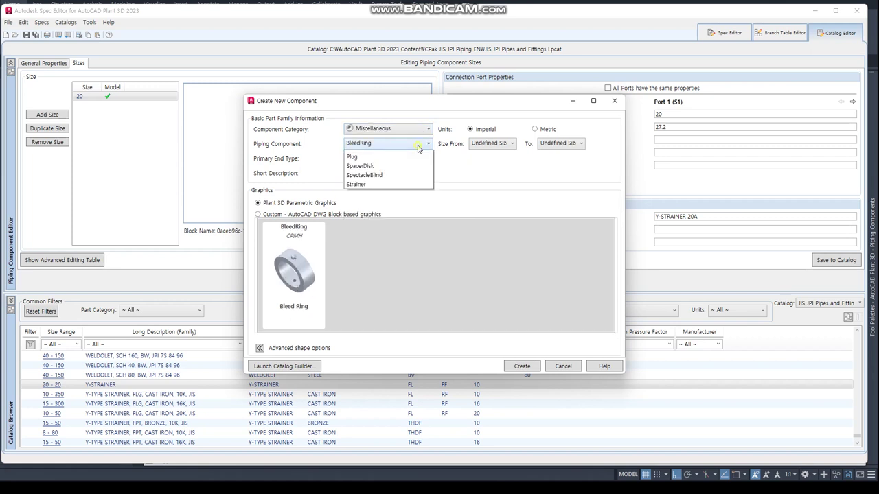
click(472, 184)
click(402, 129)
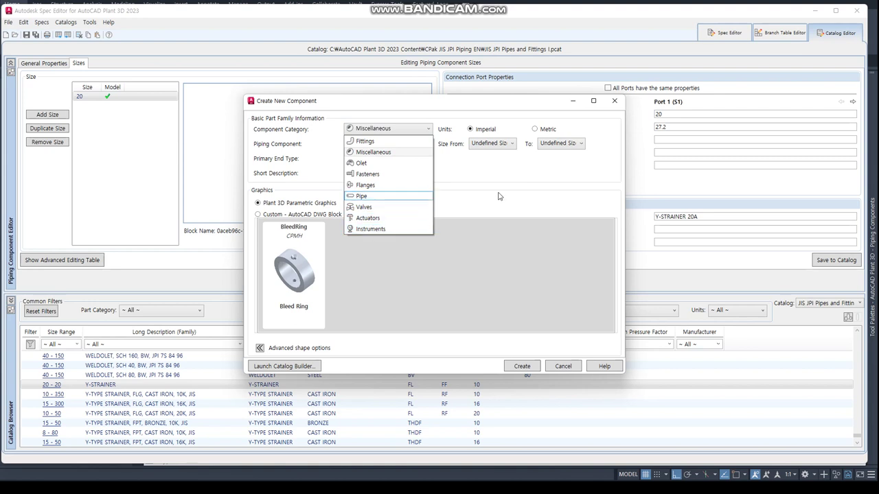
click(457, 175)
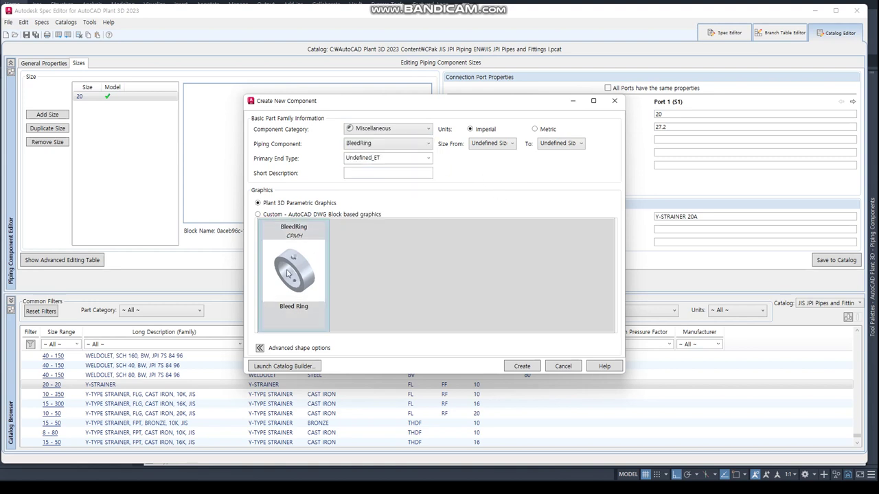
click(275, 217)
click(395, 129)
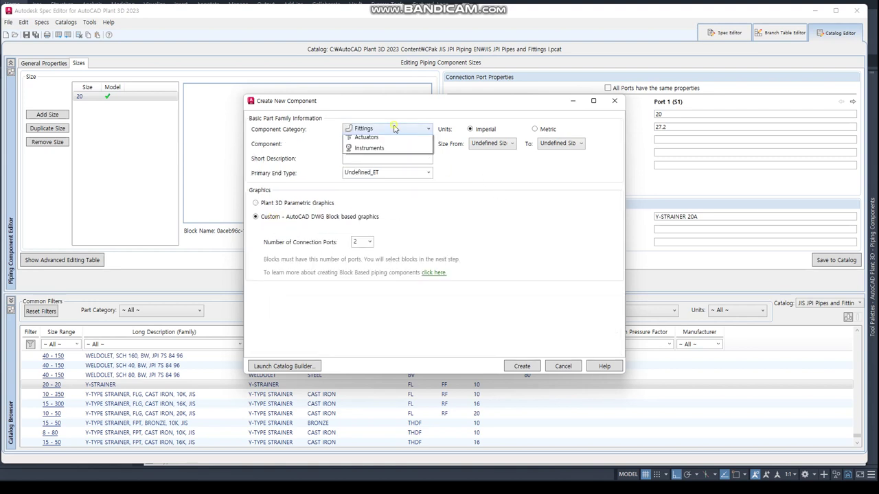
click(374, 152)
click(381, 143)
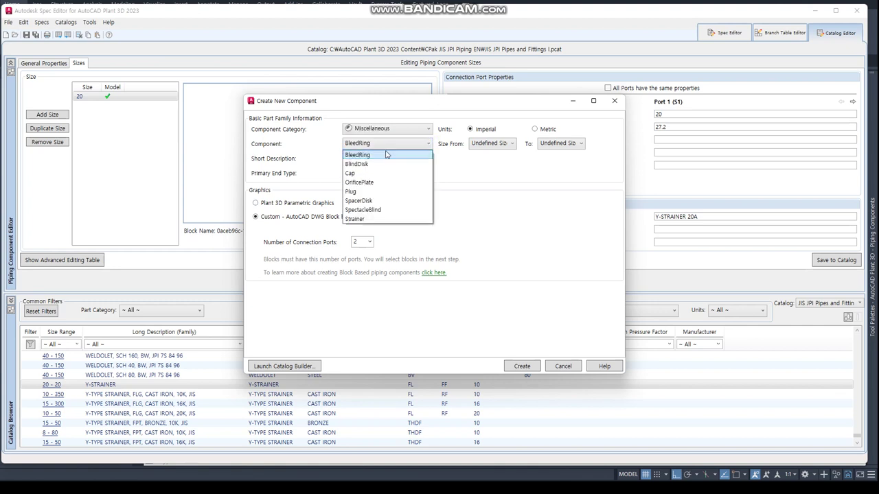
click(409, 133)
- After browsing the categories, set the component type to Miscellaneous > Strainer
click(409, 133)
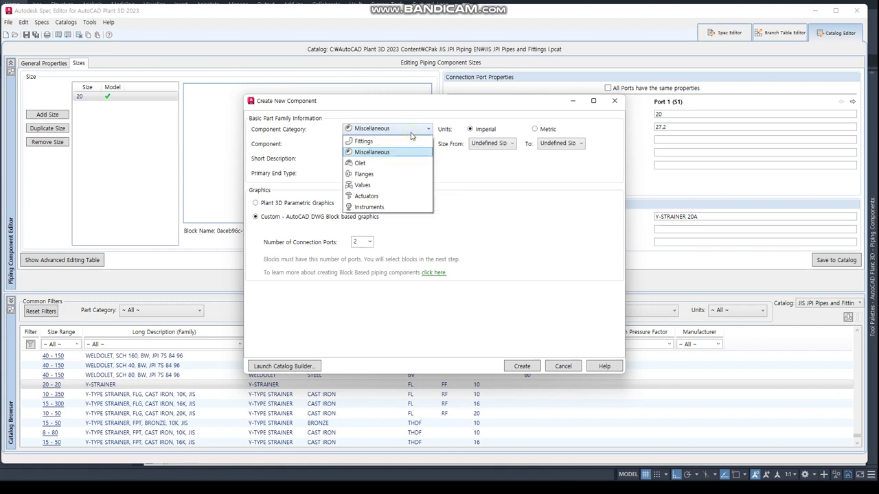
click(408, 134)
click(408, 134)
click(407, 135)
click(398, 129)
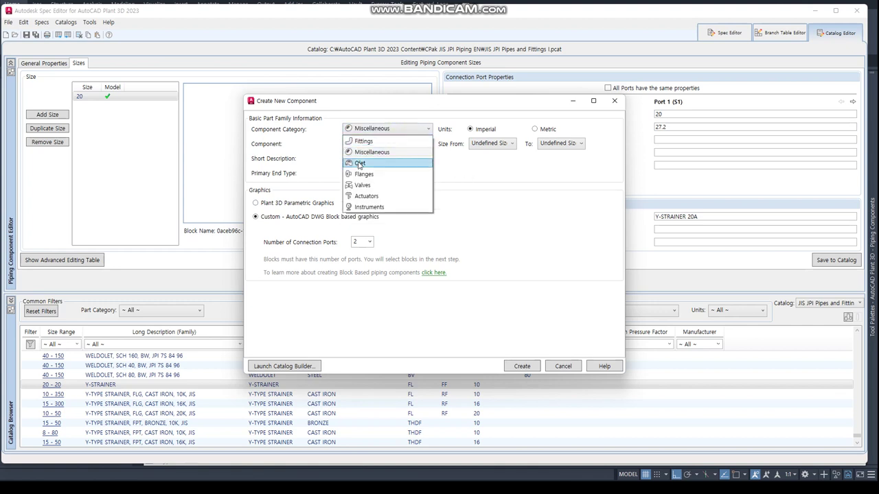
click(366, 188)
click(374, 144)
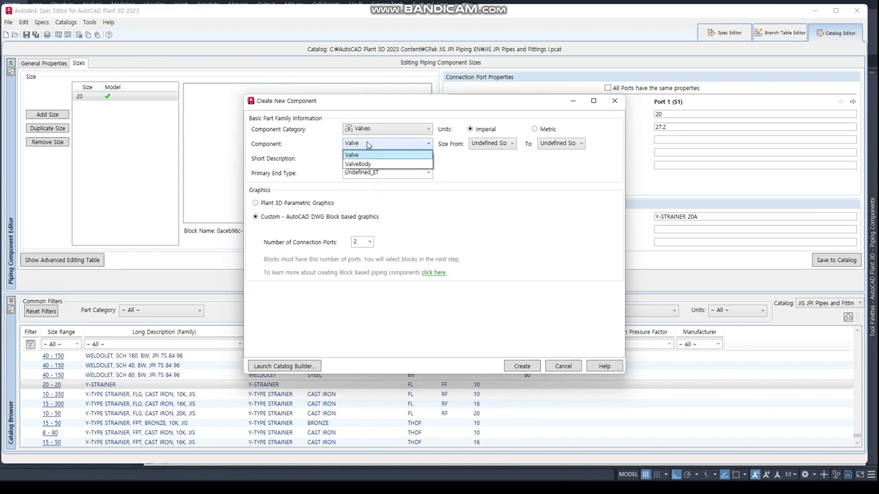
click(388, 134)
click(388, 133)
click(374, 153)
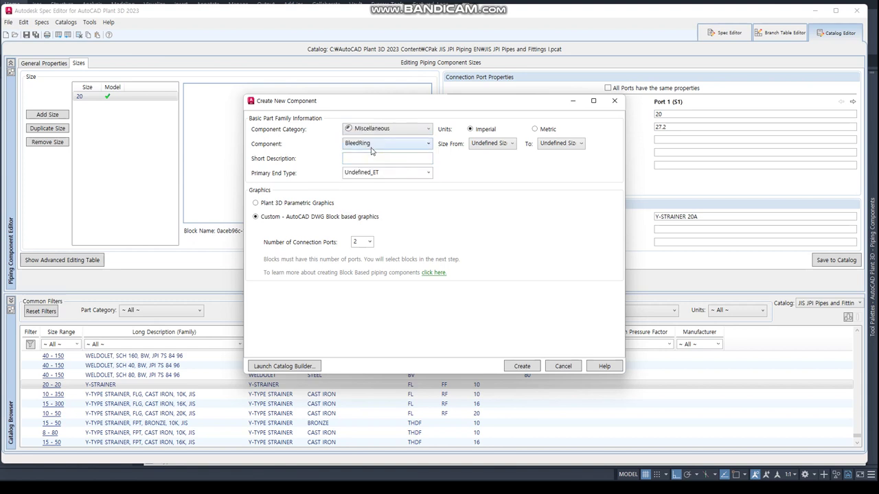
click(375, 144)
click(364, 219)
- Set metric units, size range 20 to 20 and BV ends, then create the TRAP component
click(548, 130)
click(504, 143)
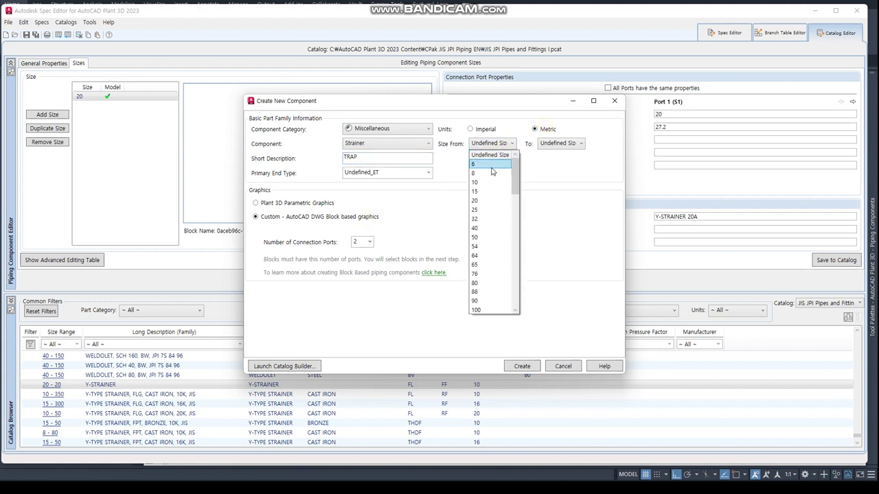
click(480, 205)
click(429, 172)
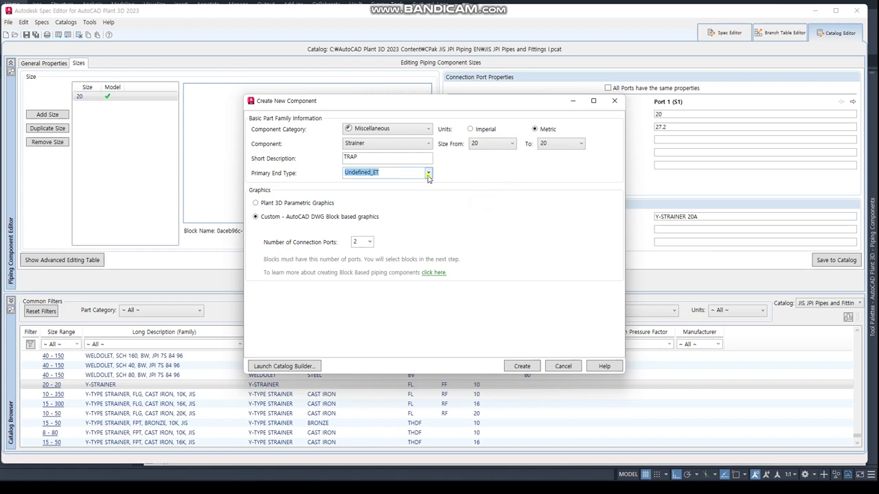
click(353, 202)
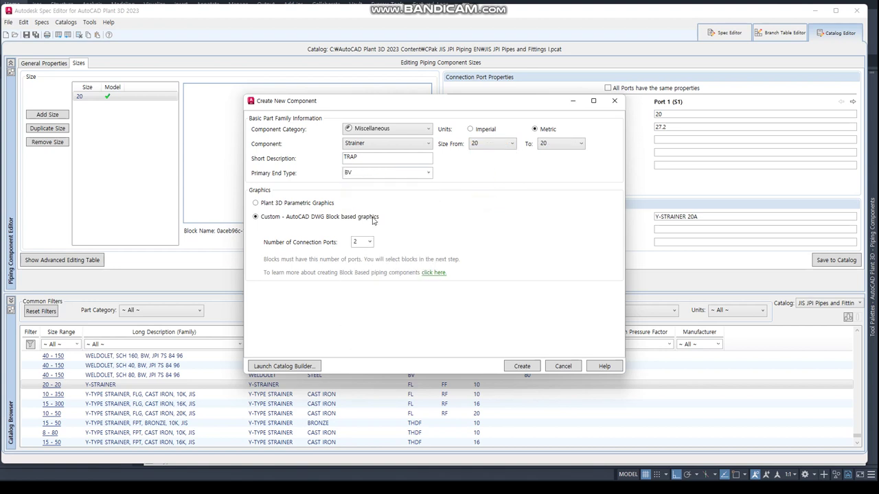
click(522, 367)
- Assign the 20A-TRAP block from CATA.dwg as the size-20 model
click(312, 151)
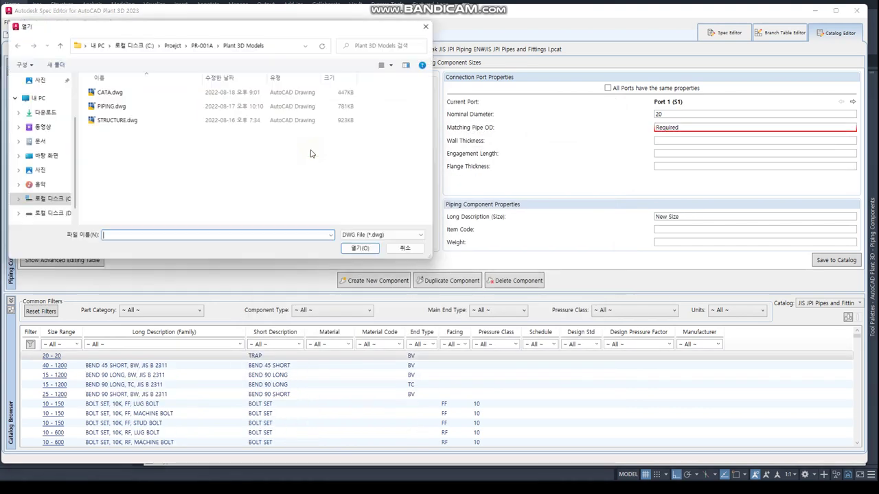
click(106, 93)
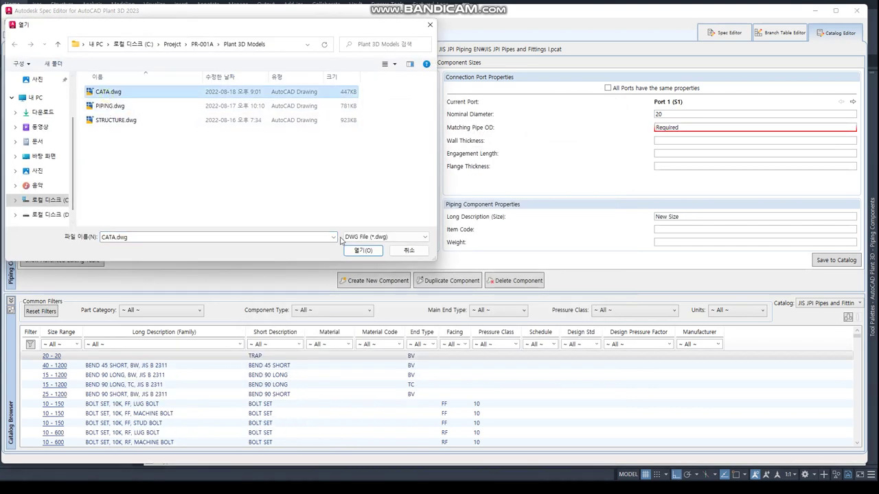
click(362, 250)
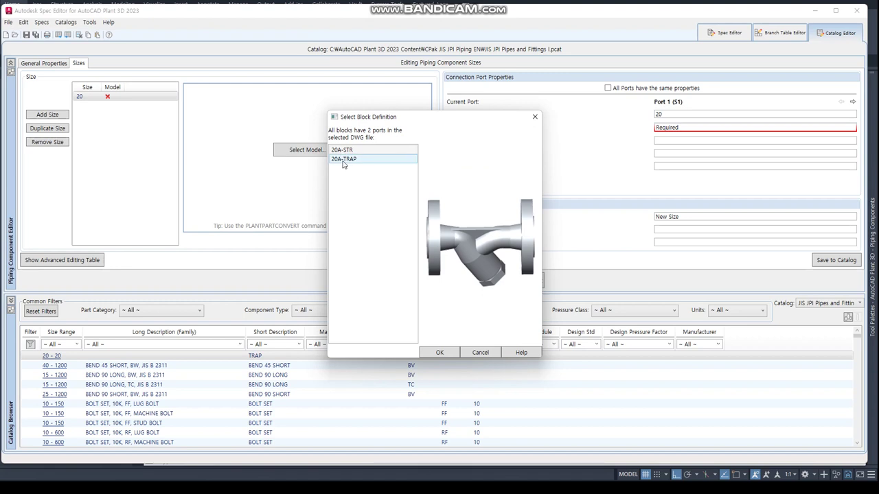
click(343, 159)
click(440, 353)
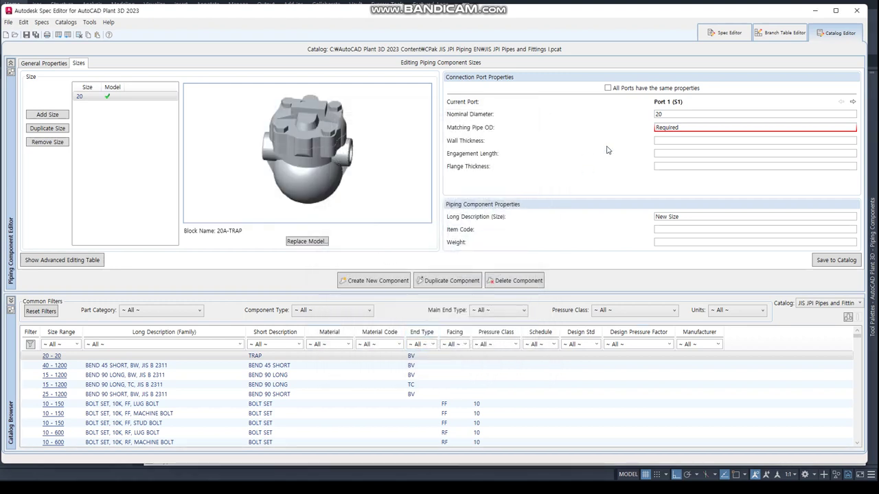
- Set matching pipe OD 27.2 on both ports and description STEAM TRAP 20A, then save to catalog
click(693, 129)
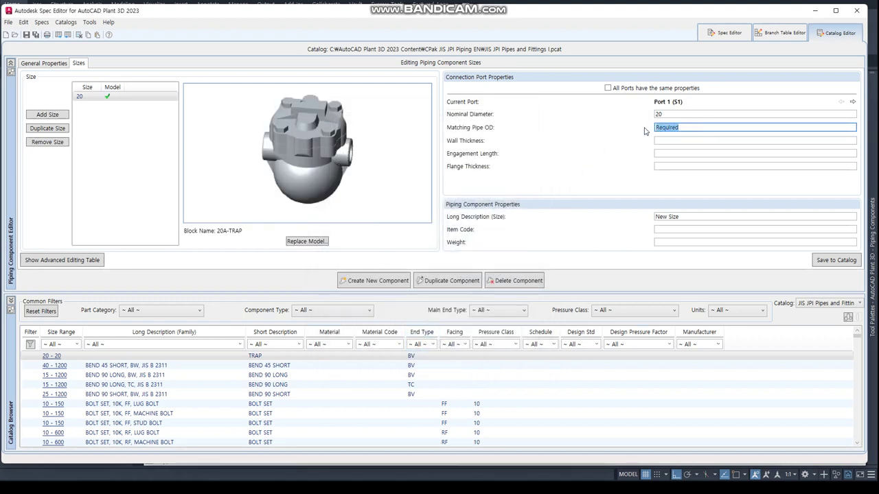
text(27.2)
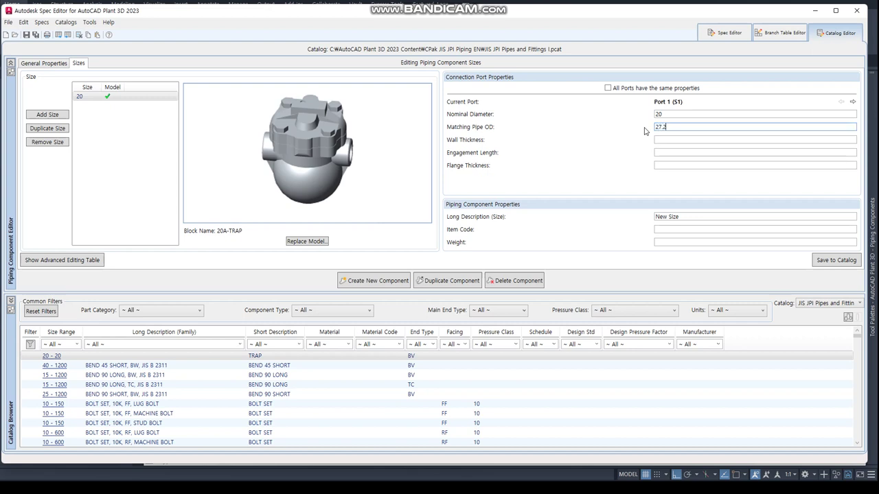
click(853, 102)
click(661, 129)
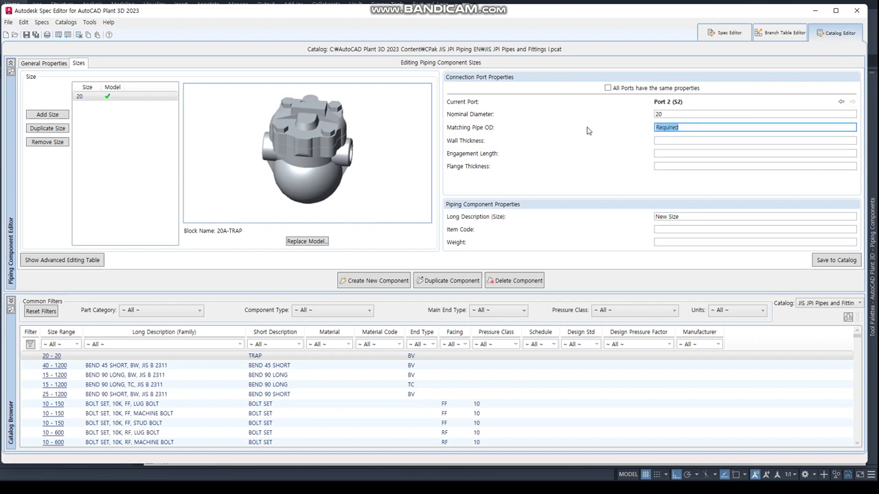
text(27.2)
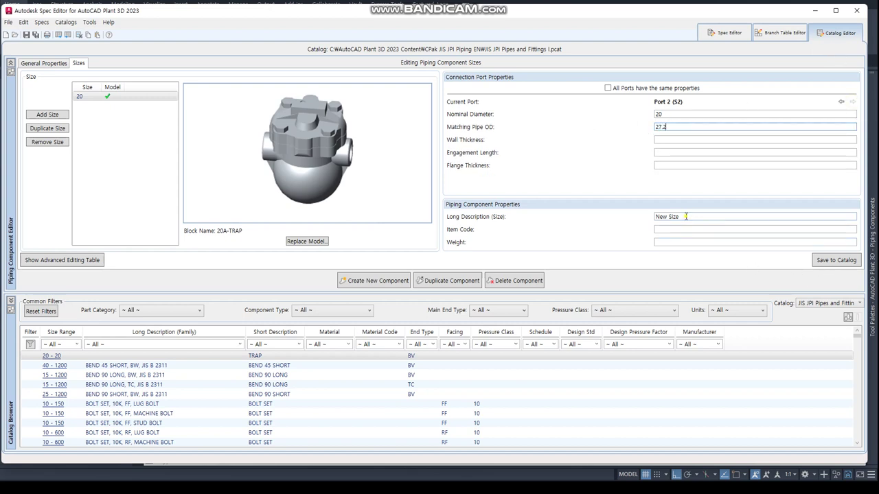
click(685, 216)
text(TRAP 20A)
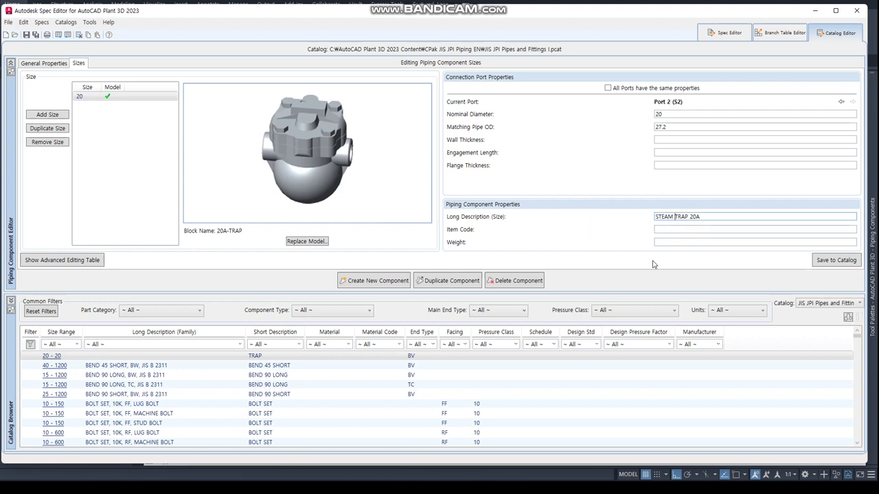
click(822, 261)
key(Return)
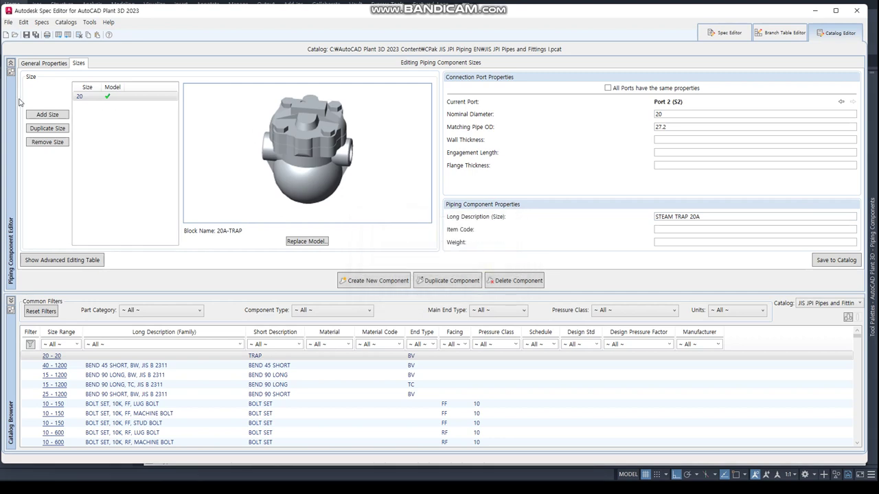
- On General Properties, enter family description STEAM TRAP, iso symbol type TRAP and SKEY TIBW
click(57, 65)
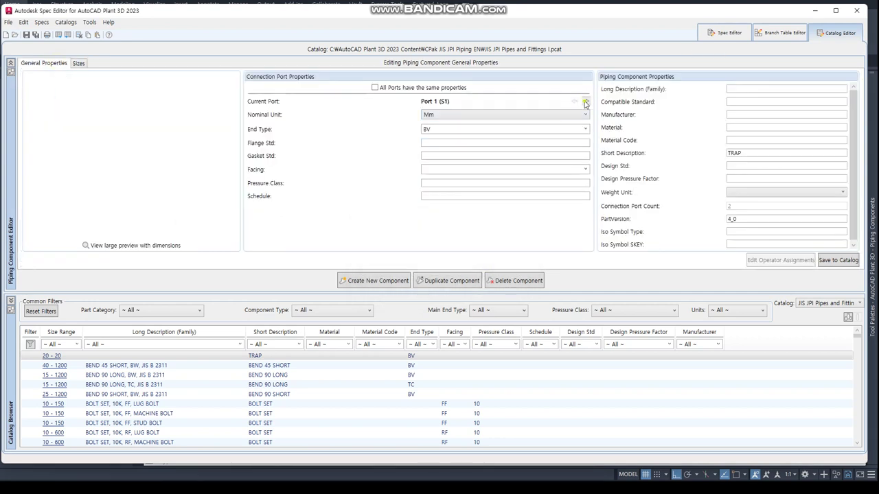
click(585, 101)
click(747, 89)
scroll(785, 226, down, 1)
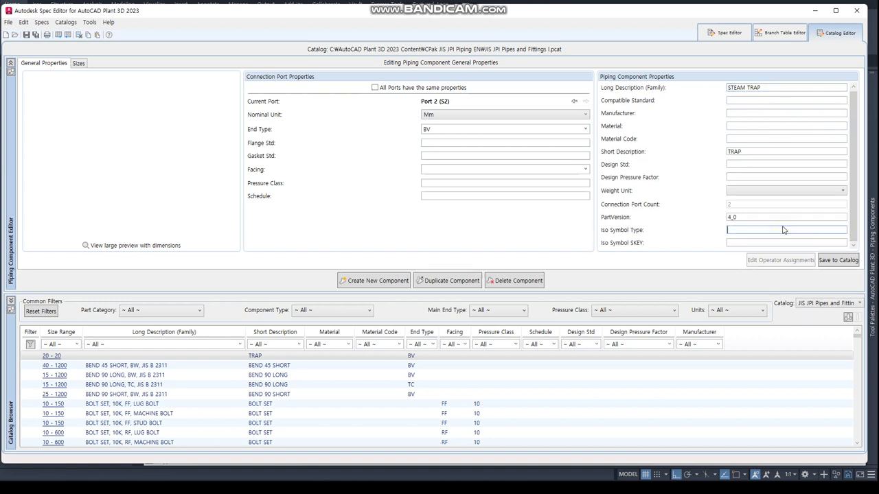
text(TRAP)
key(Tab)
text(TIBW)
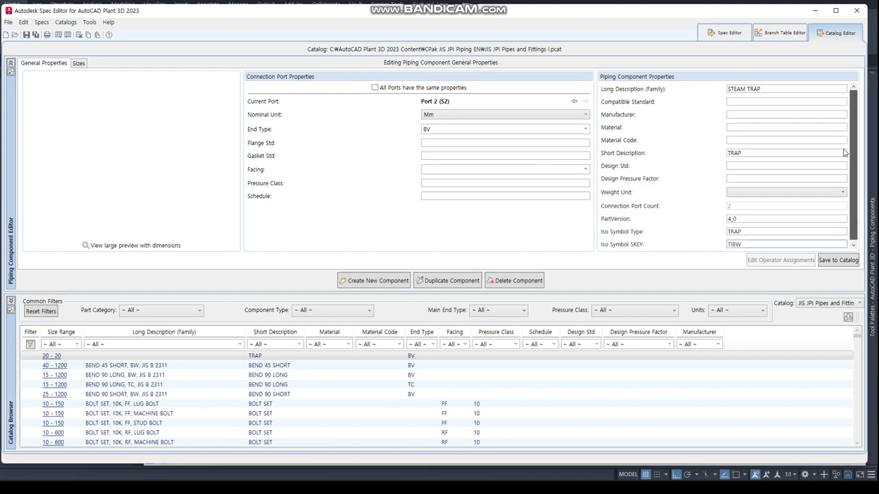
click(78, 62)
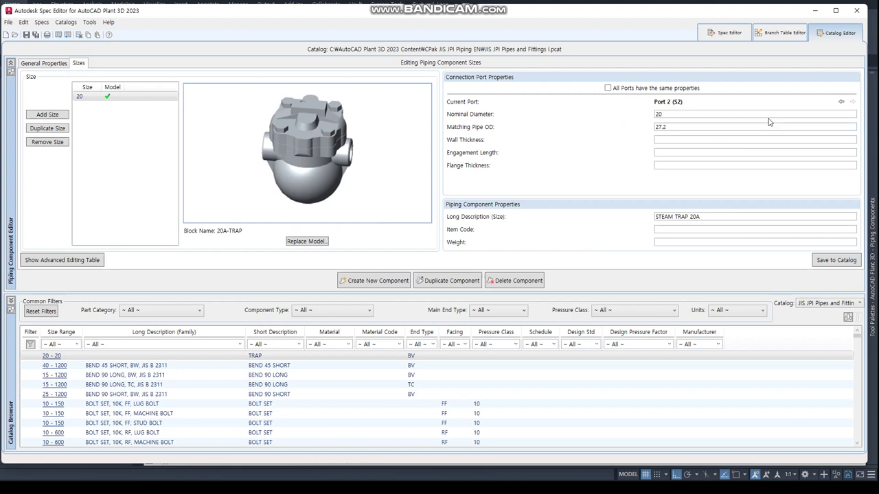
- Save the trap to the catalog and add STEAM TRAP to the SPP.pspx spec
click(836, 261)
right_click(175, 432)
click(209, 405)
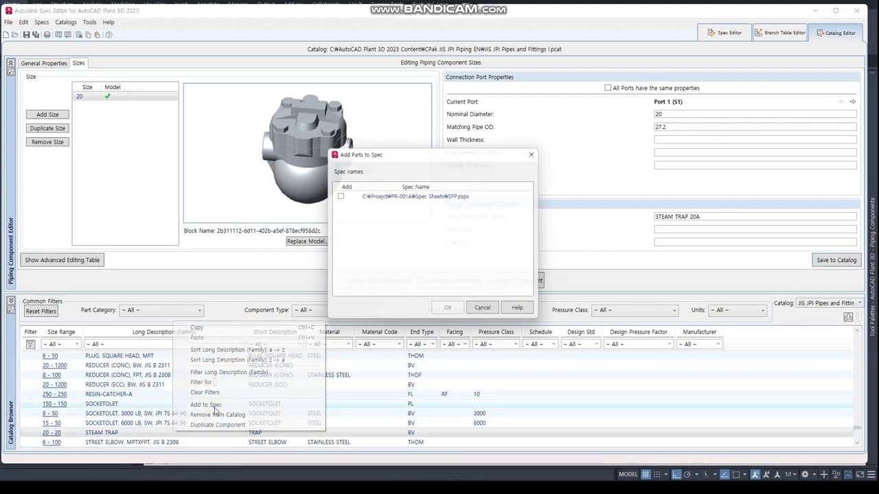
click(341, 196)
click(447, 308)
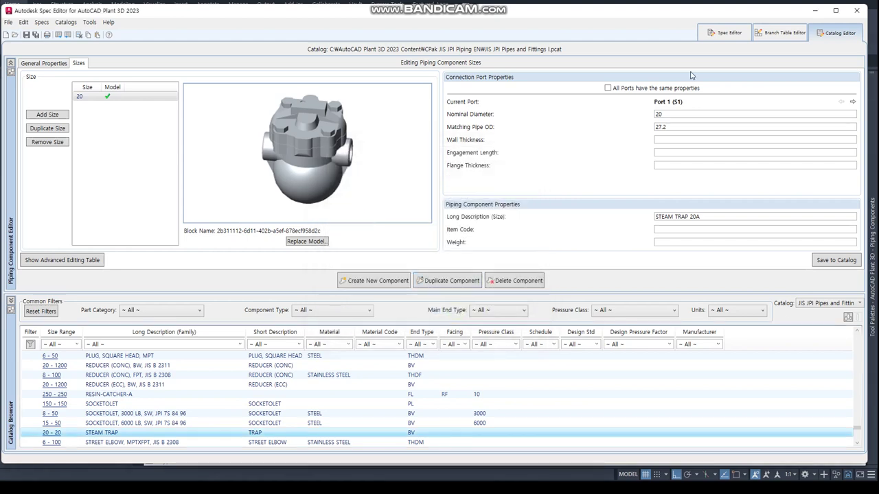
- Open the SPP spec sheet and scroll down to the Strainer group
click(727, 33)
scroll(213, 157, down, 3)
scroll(214, 157, down, 3)
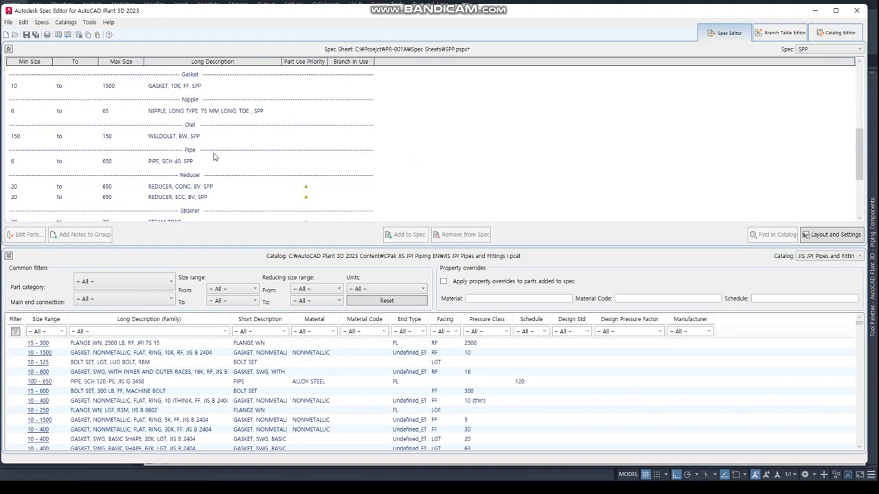
scroll(199, 156, down, 3)
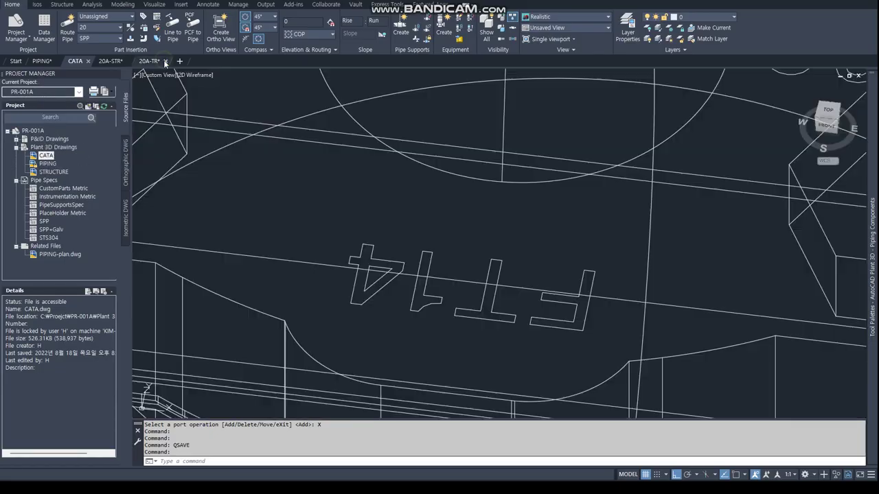
- Close the 20A-TR, 20A-STR and CATA drawings without saving
click(451, 257)
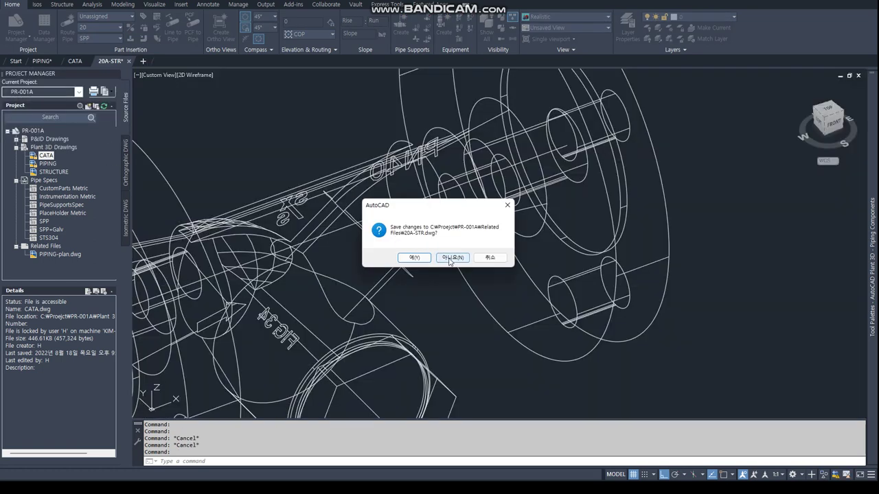
click(451, 255)
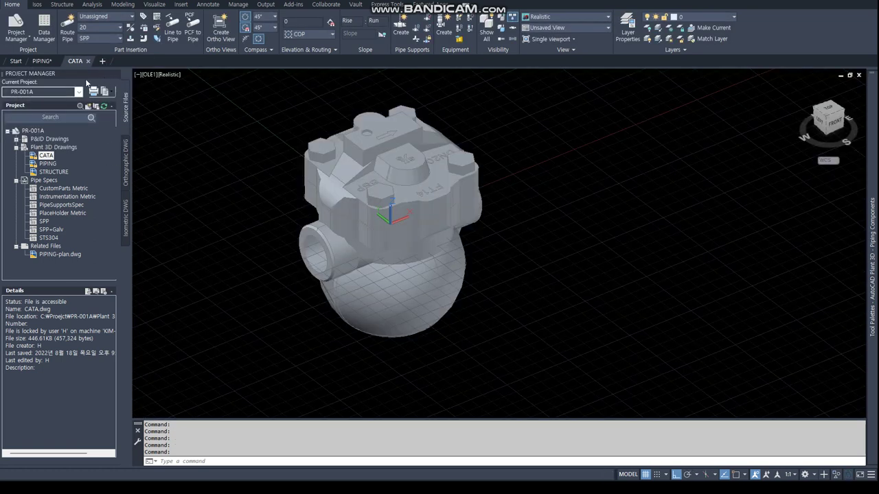
click(88, 62)
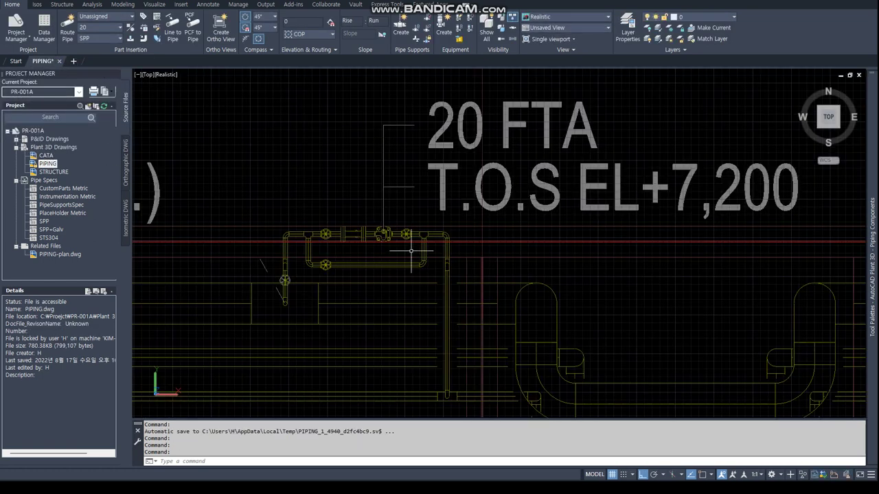
- Remove the CATA drawing from the project in Project Manager
right_click(45, 155)
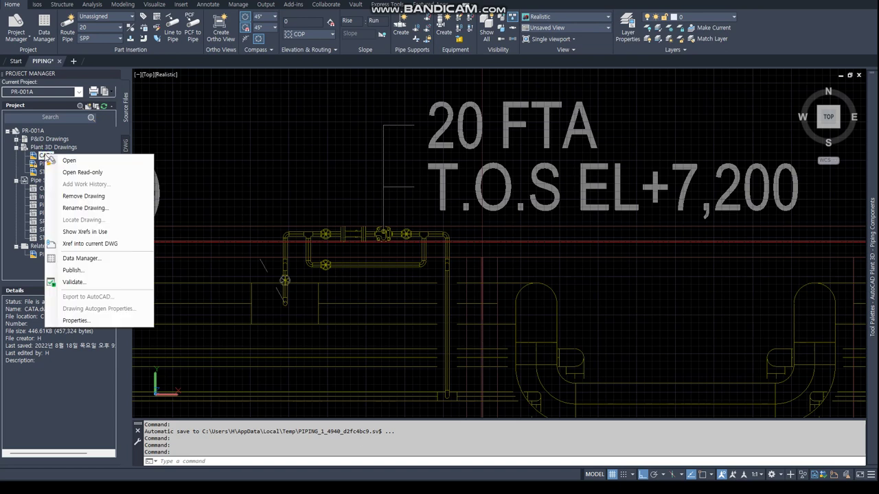
click(84, 196)
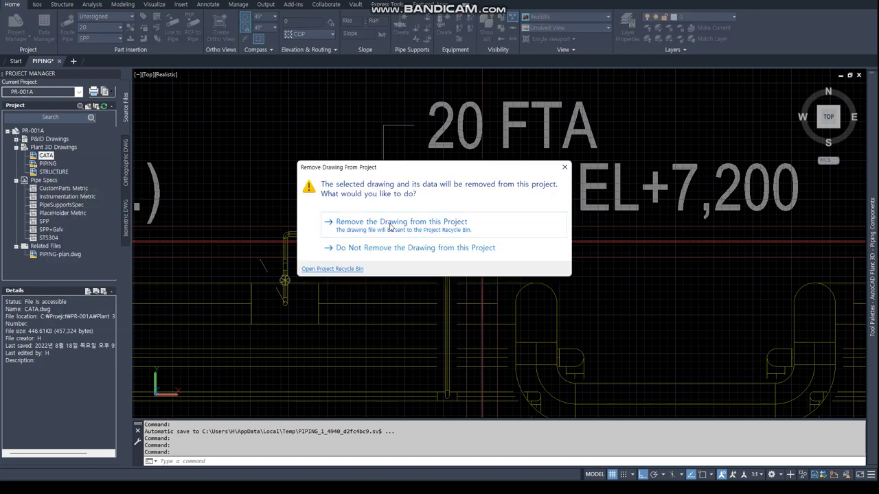
click(389, 227)
- Switch the pipe spec to SPP+Galv and then back to SPP
click(97, 38)
mouse_move(872, 247)
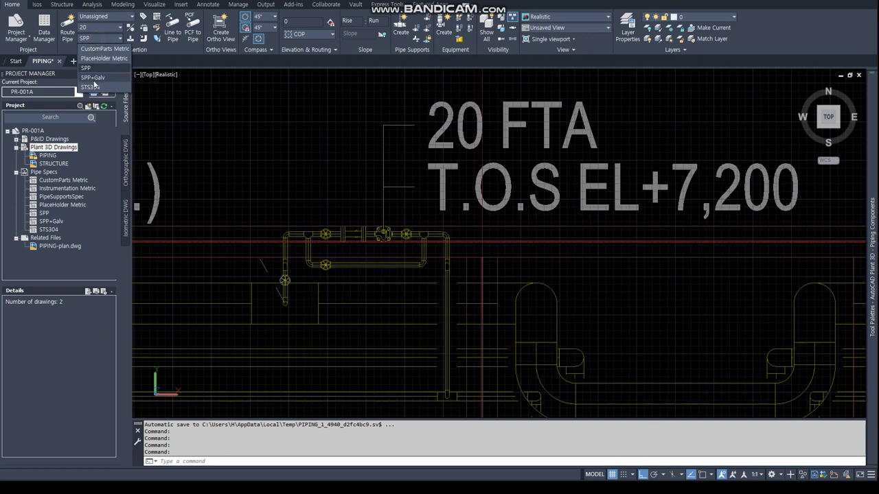
click(97, 81)
click(108, 40)
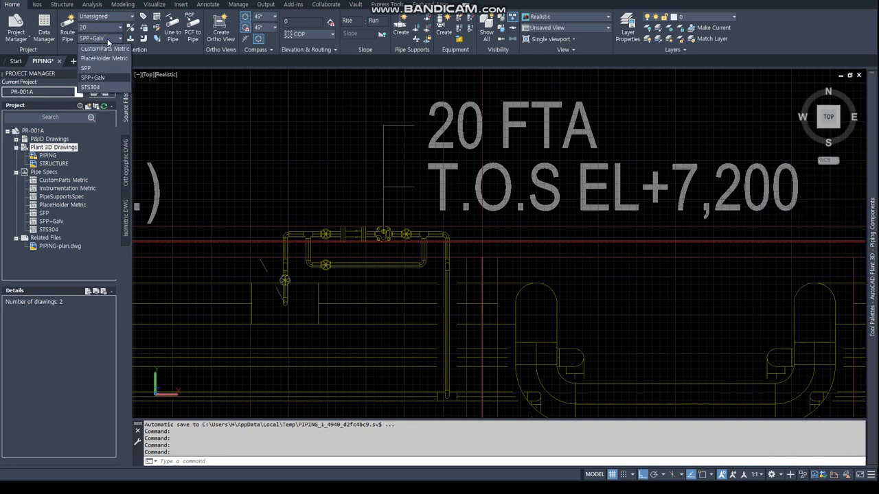
click(96, 70)
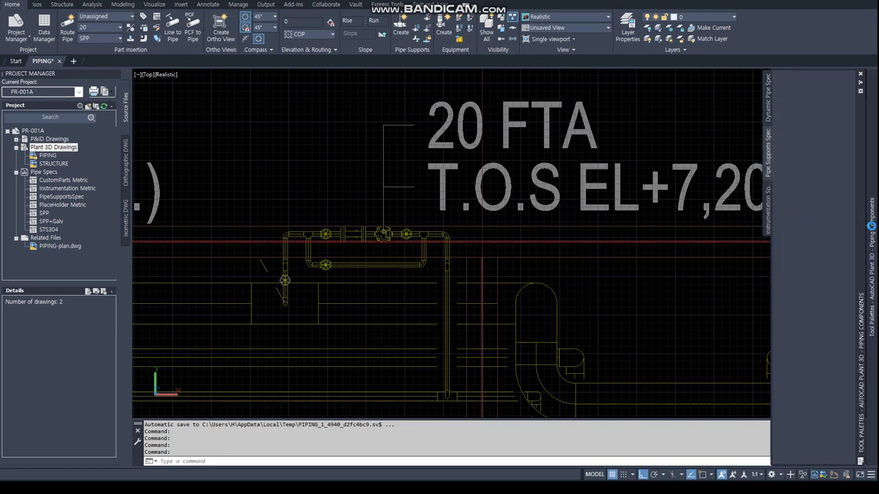
- Review the Dynamic Pipe Spec palette, then bring up the SPP sheet in Spec Editor
scroll(810, 291, down, 3)
scroll(808, 292, down, 3)
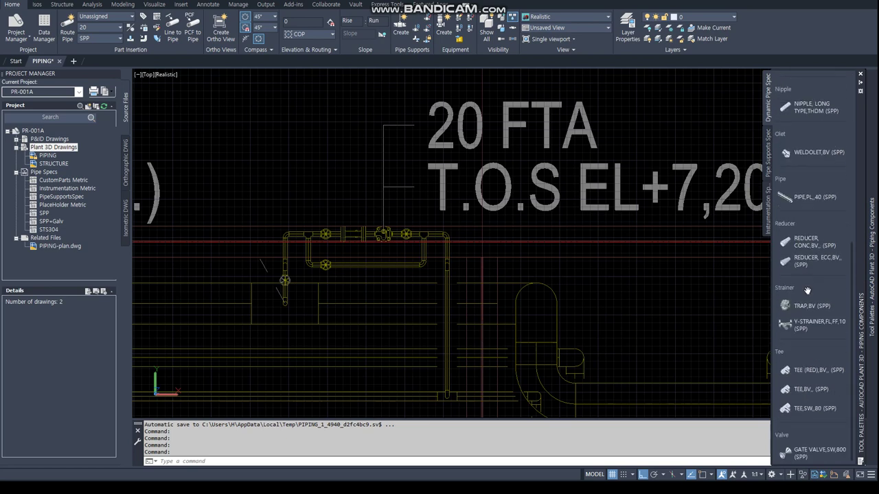
scroll(805, 292, up, 3)
scroll(805, 292, up, 3)
click(333, 143)
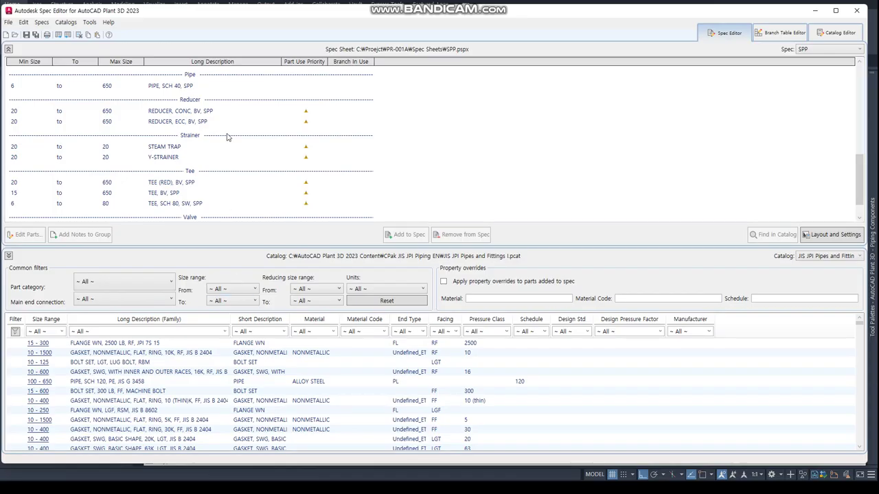
- Open the part list of the ELBOW 90 LR group in the SPP sheet
scroll(177, 168, up, 4)
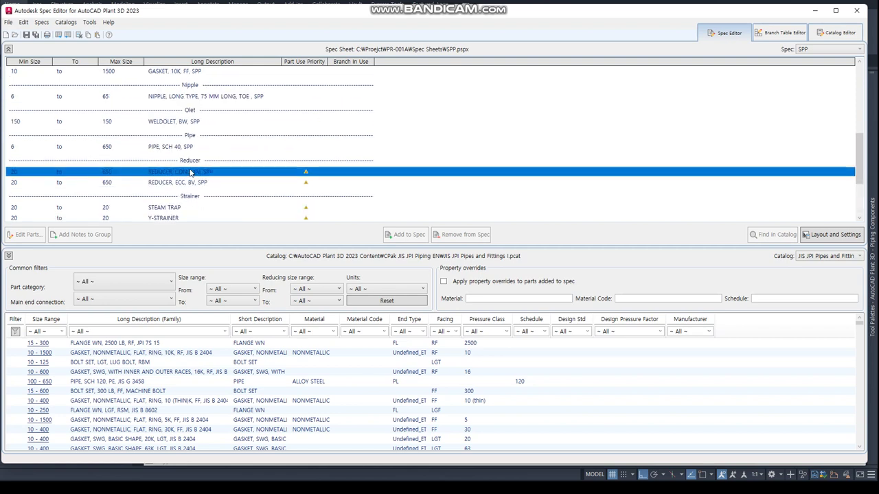
scroll(177, 170, up, 4)
click(451, 240)
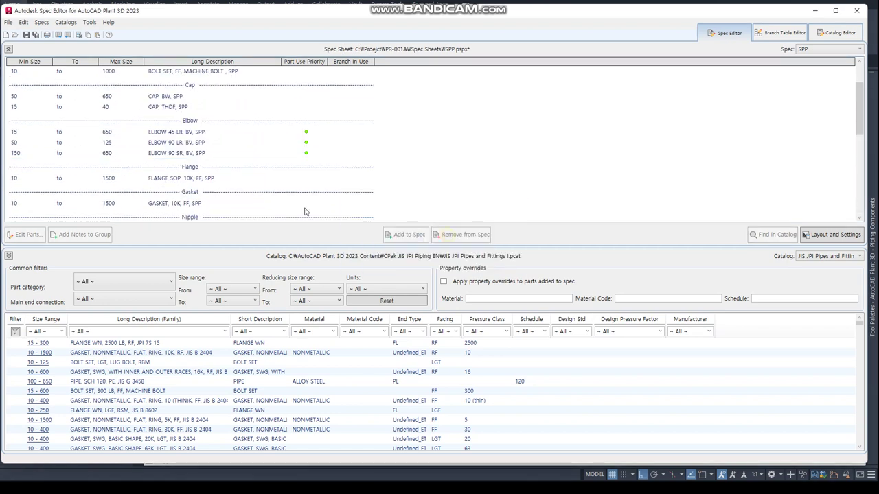
click(161, 156)
click(167, 143)
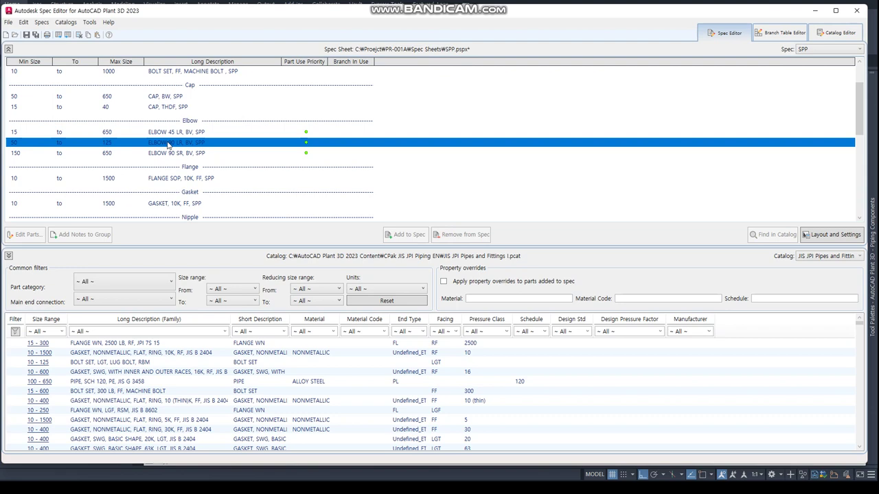
double_click(160, 145)
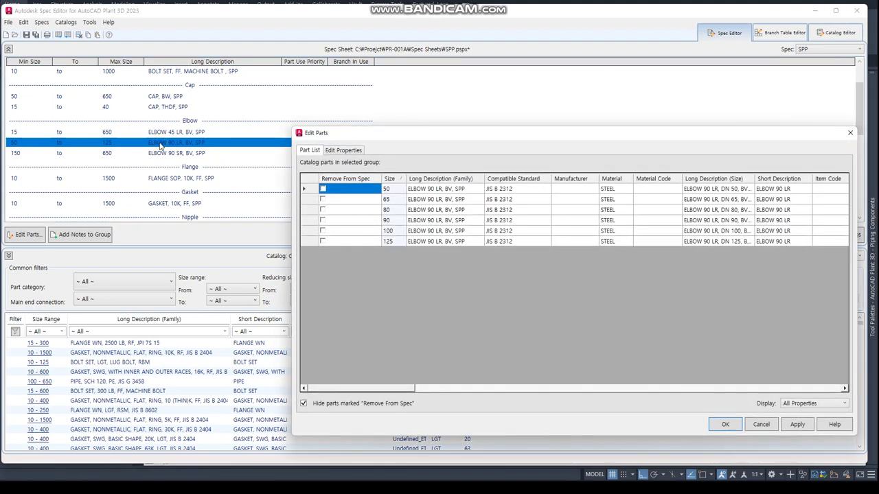
- Keep elbow sizes 15, 20, 25 and 32 in the spec, apply, and save SPP
click(353, 405)
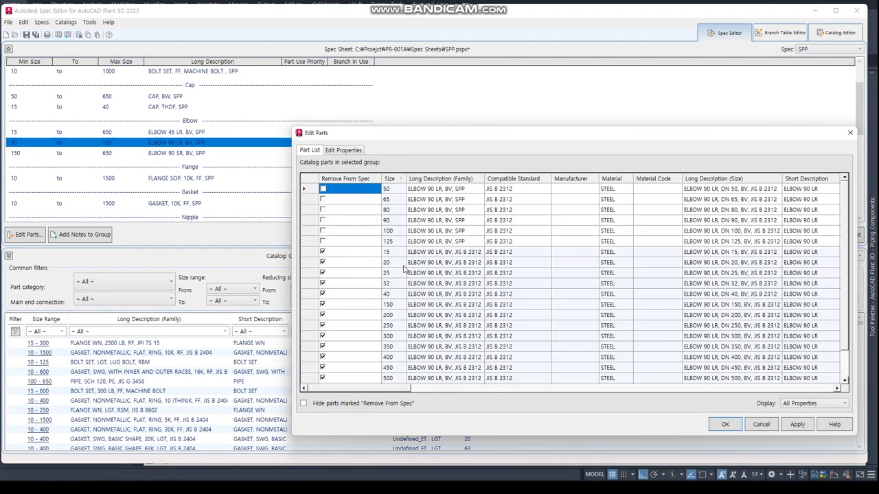
click(322, 252)
click(322, 262)
click(322, 272)
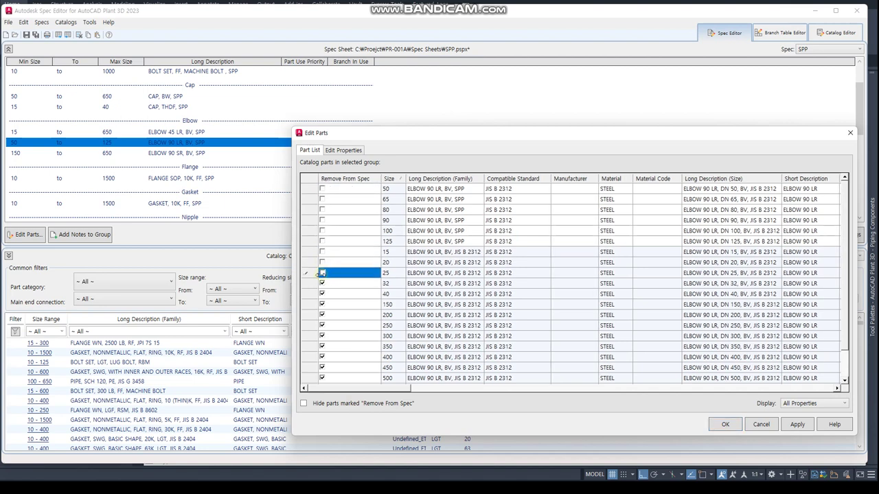
click(322, 294)
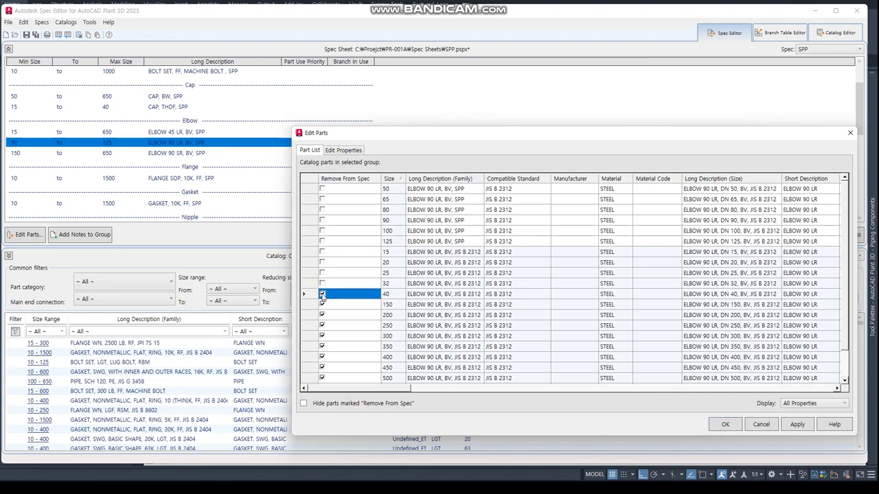
click(796, 424)
click(725, 425)
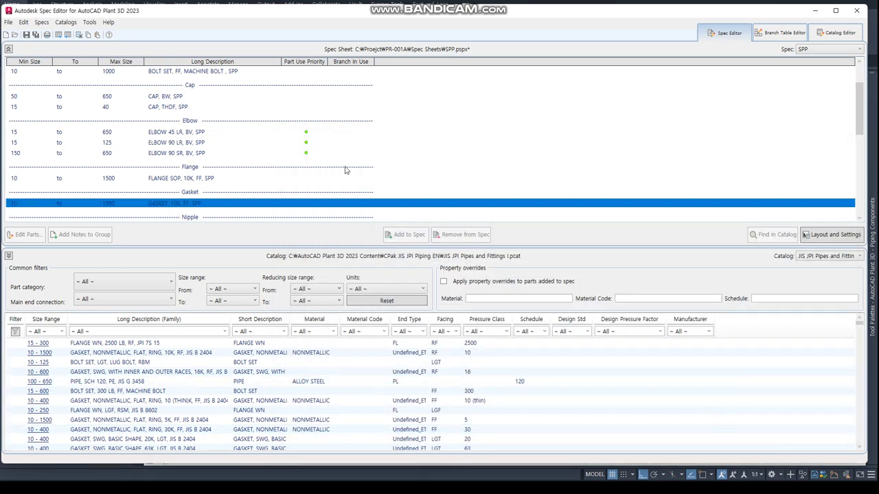
click(26, 36)
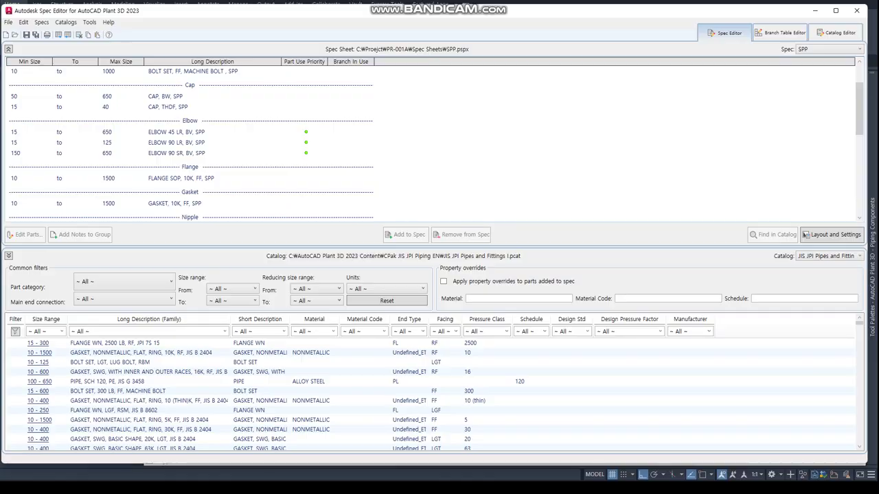
key(alt+Tab)
- Toggle the pipe spec to SPP+Galv and leave it set to SPP
click(90, 40)
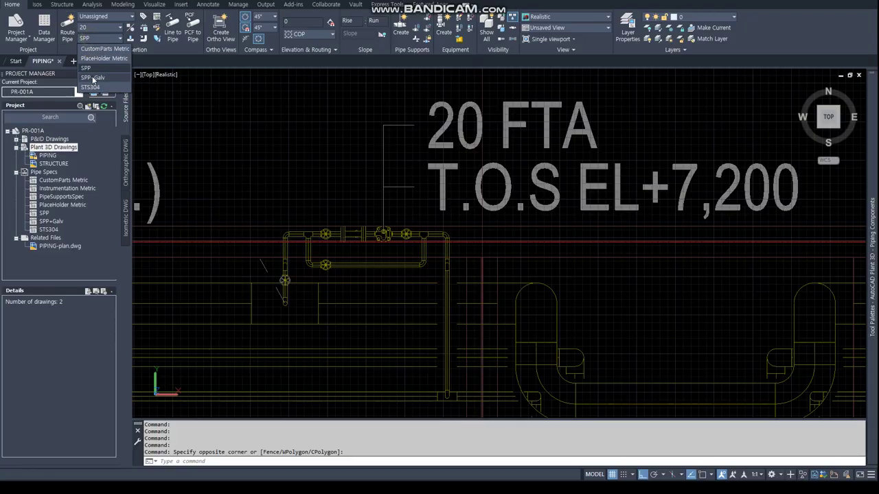
click(93, 77)
click(100, 40)
click(89, 68)
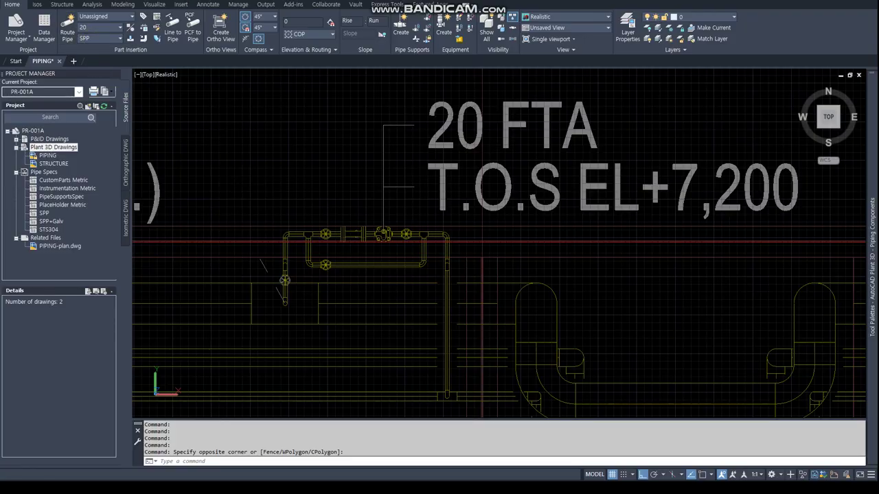
- Route an SPP pipe with a 90° elbow, then a tee branch to the right
click(68, 28)
click(230, 164)
scroll(253, 162, up, 3)
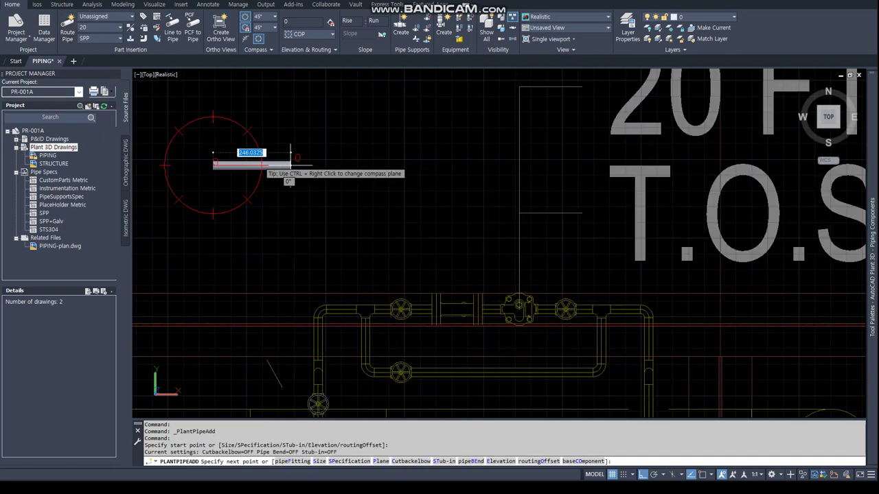
click(289, 164)
click(292, 230)
key(Escape)
click(294, 202)
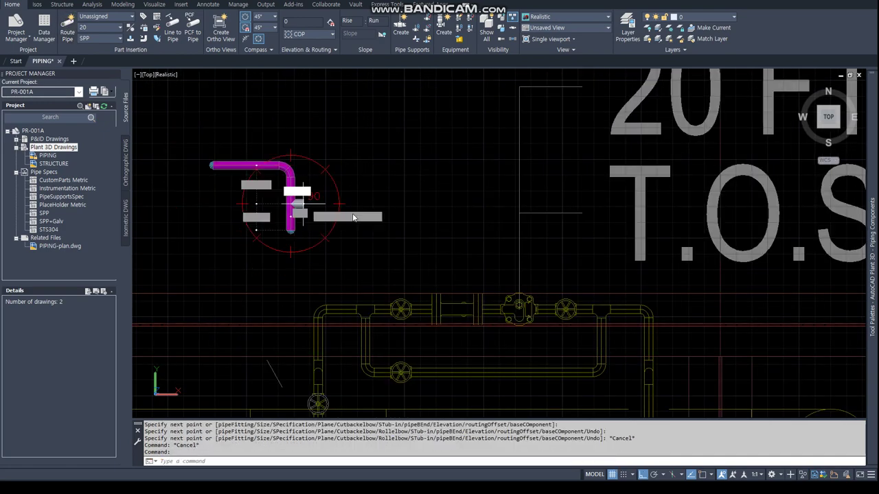
click(292, 201)
key(Escape)
scroll(282, 210, up, 5)
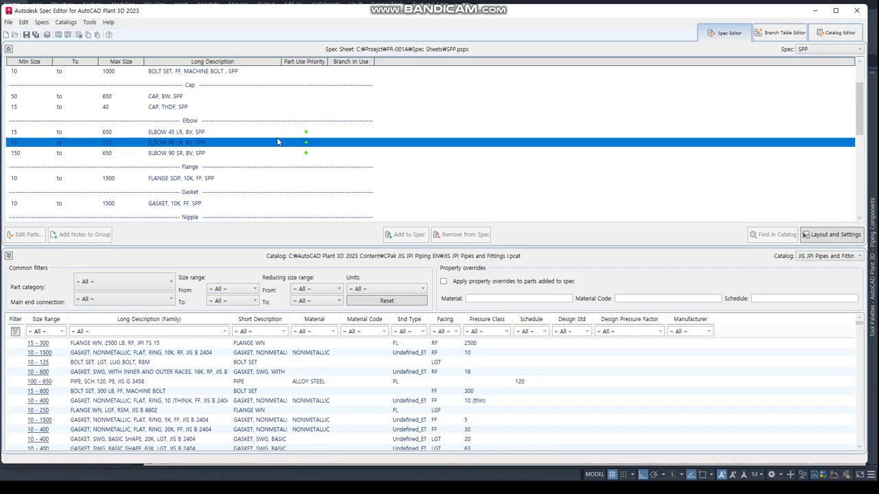
- Remove the TEE, SCH 80, SW, SPP group from the SPP spec's Tee entries
scroll(274, 151, down, 3)
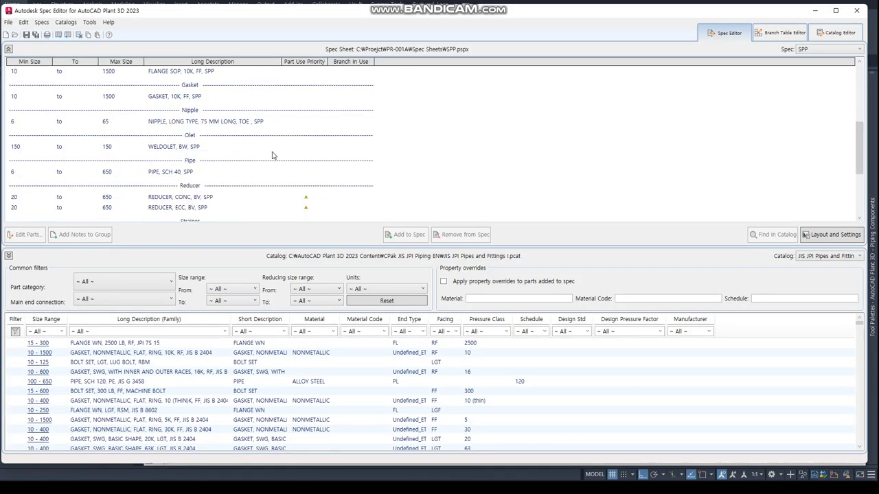
scroll(213, 142, down, 3)
click(160, 168)
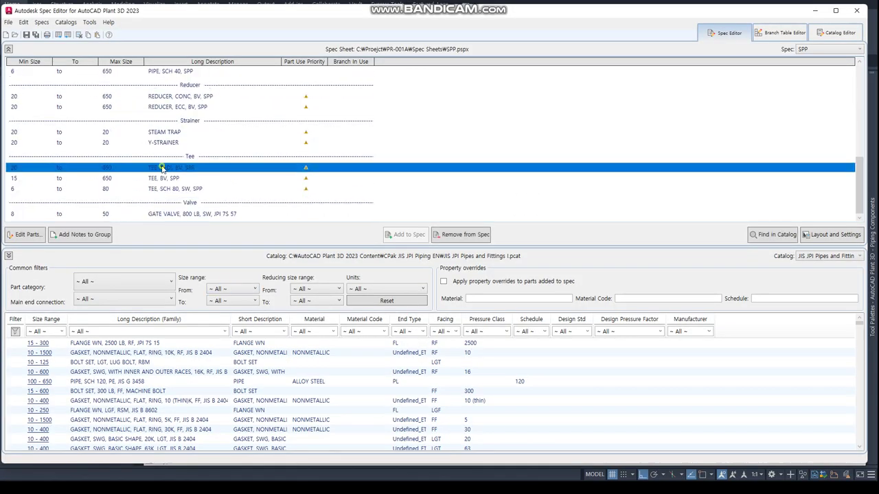
shift+click(161, 178)
click(160, 180)
shift+click(297, 169)
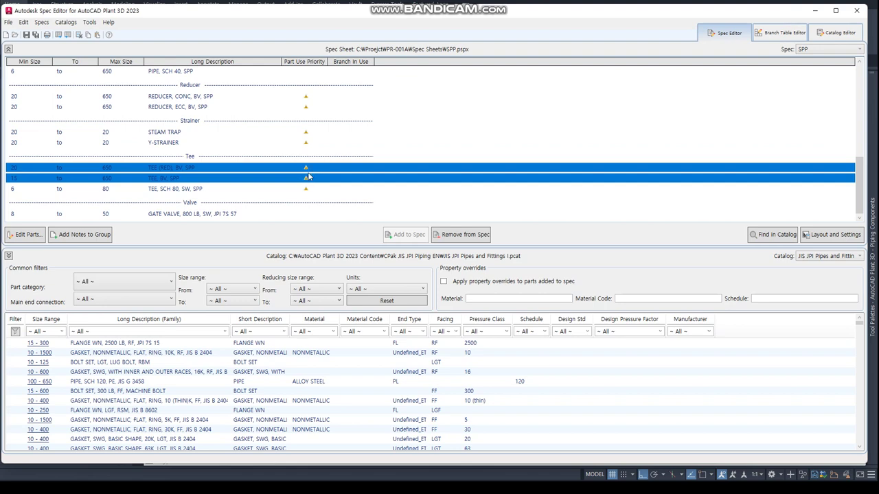
click(307, 179)
shift+click(138, 192)
click(163, 191)
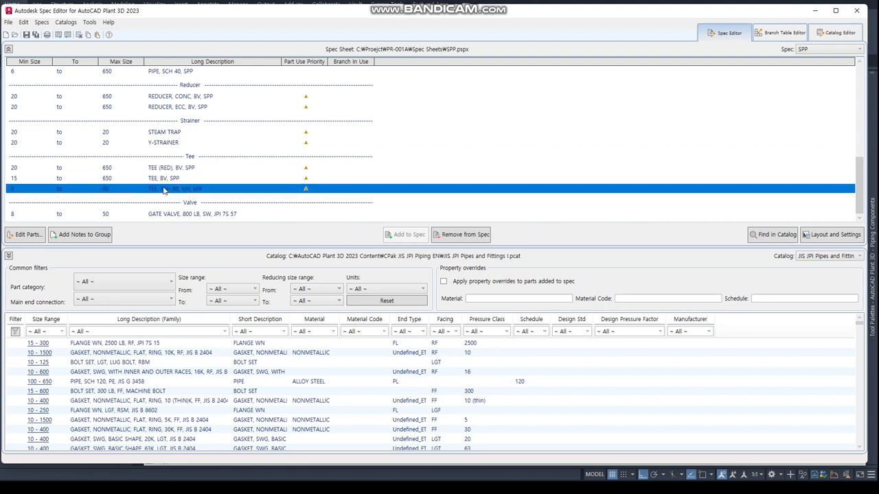
click(462, 236)
click(173, 203)
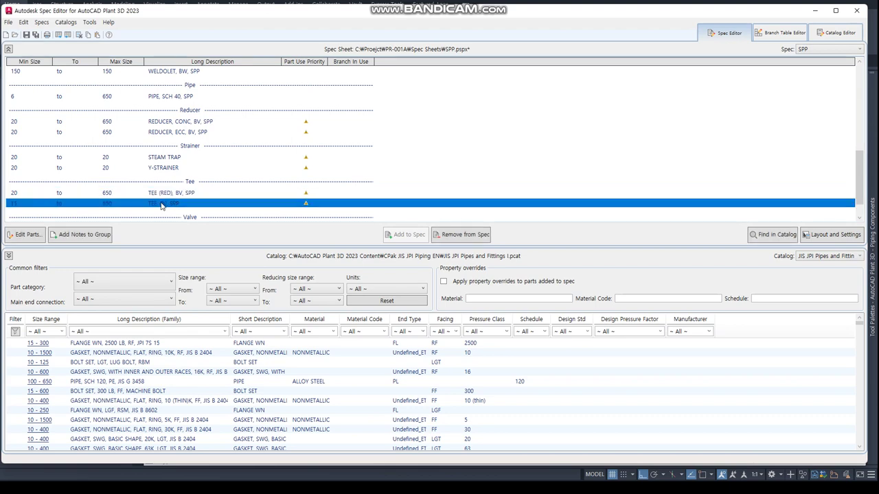
- Add branch legend symbol T using the 15 to 650 TEE, BV, SPP tee part
click(837, 34)
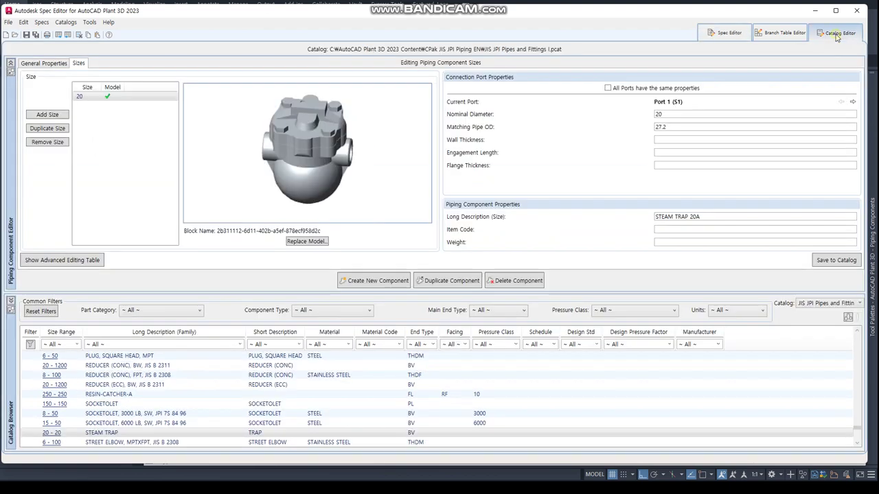
click(68, 35)
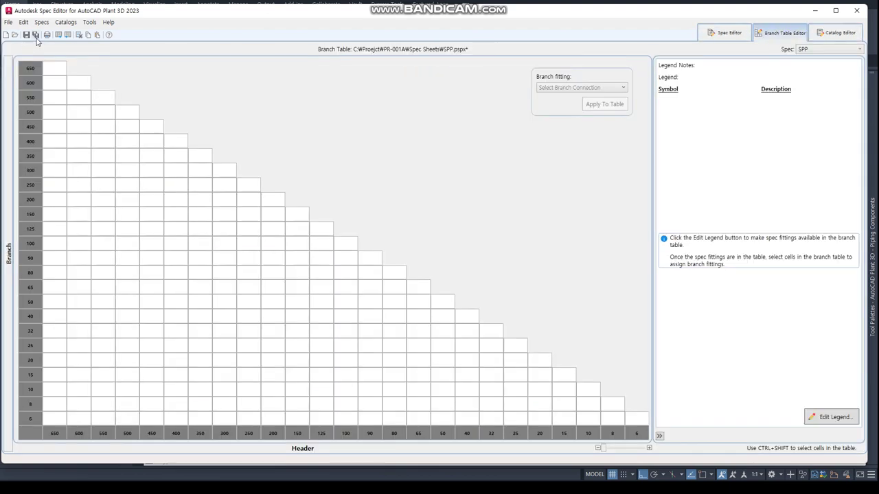
click(821, 419)
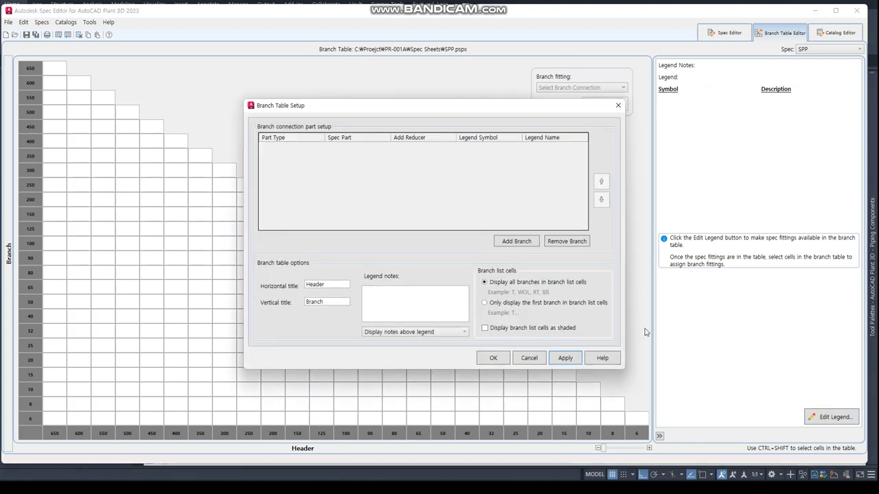
click(529, 238)
click(320, 148)
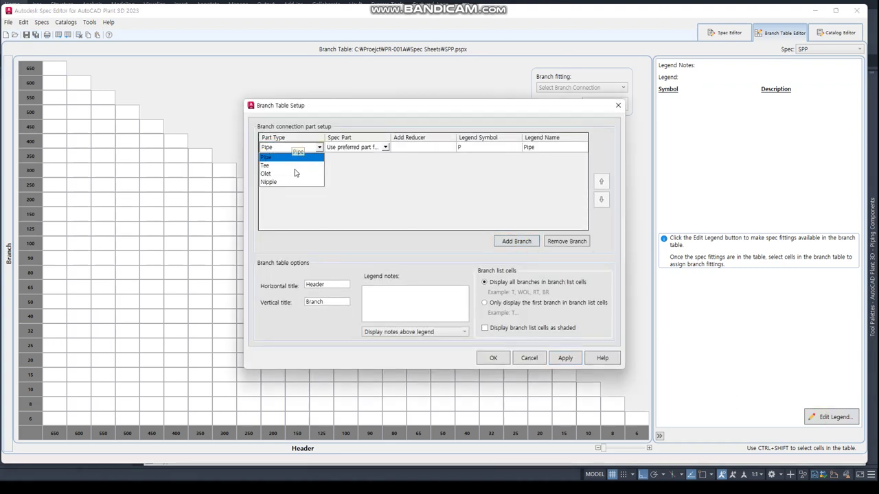
click(284, 166)
click(367, 146)
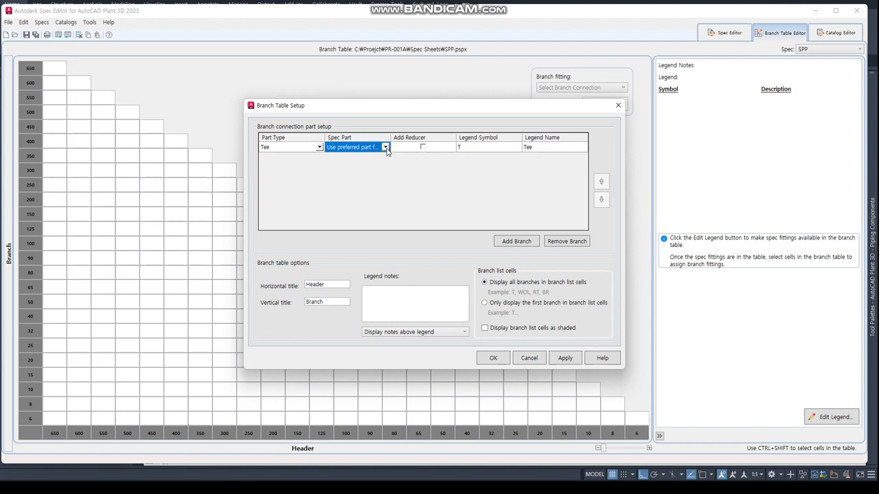
click(385, 147)
click(354, 174)
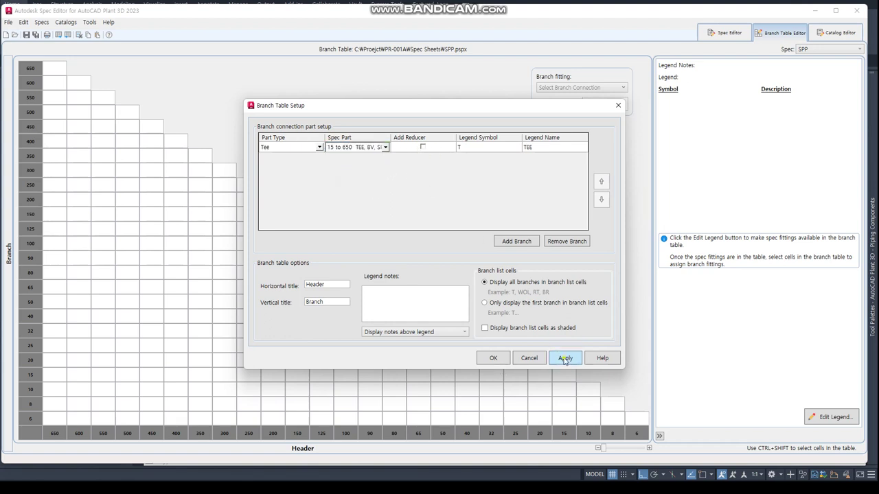
click(490, 358)
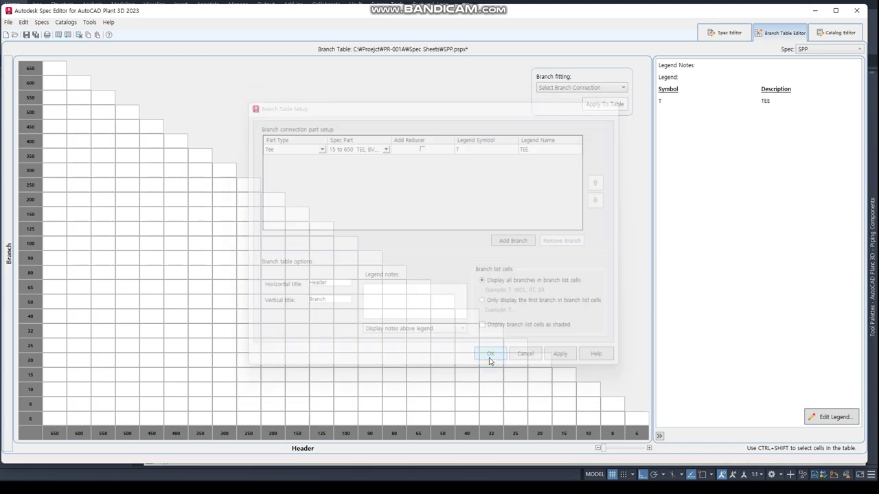
- Select the equal-size diagonal branch-table cells from 600 down to 6
ctrl+click(77, 83)
ctrl+click(102, 98)
ctrl+click(126, 112)
ctrl+click(151, 127)
ctrl+click(175, 141)
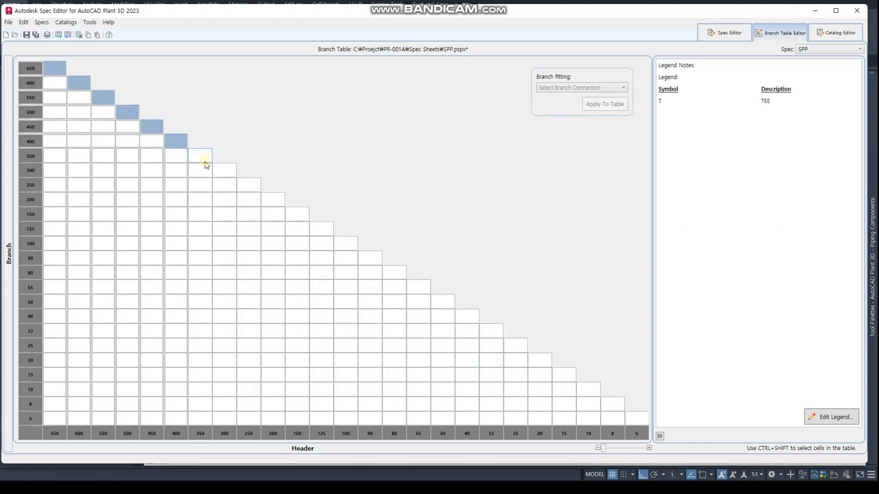
ctrl+click(227, 174)
ctrl+click(248, 187)
ctrl+click(275, 202)
ctrl+click(299, 216)
ctrl+click(323, 231)
ctrl+click(347, 244)
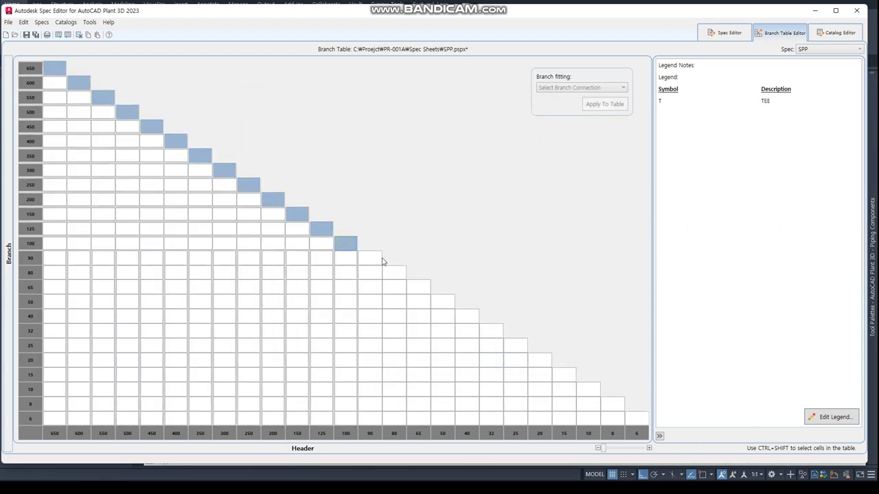
ctrl+click(371, 258)
ctrl+click(394, 272)
ctrl+click(418, 287)
ctrl+click(443, 302)
ctrl+click(467, 315)
ctrl+click(491, 331)
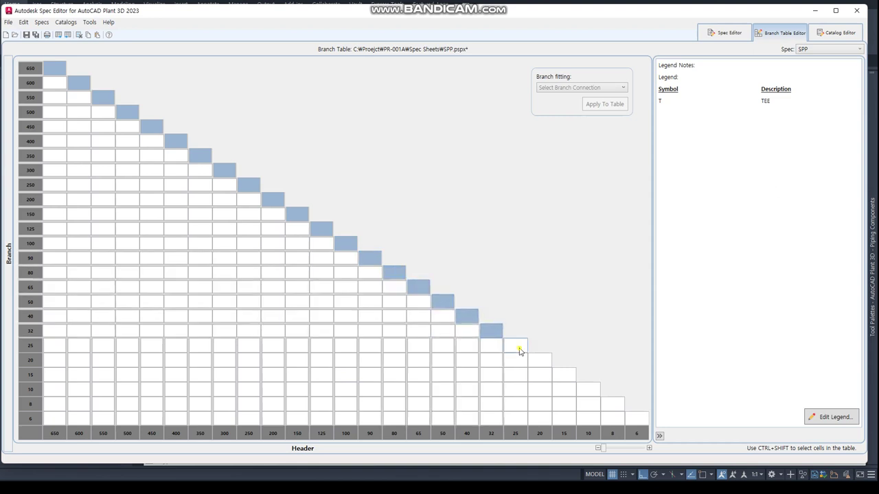
ctrl+click(519, 351)
ctrl+click(544, 364)
ctrl+click(569, 379)
ctrl+click(588, 392)
ctrl+click(612, 406)
ctrl+click(634, 420)
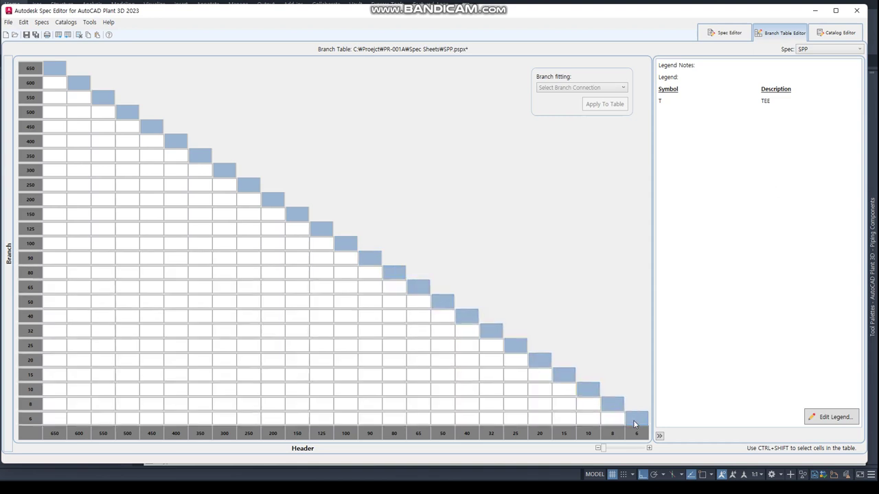
- Assign tee T to all selected diagonal cells, keeping it despite the warning
right_click(635, 424)
click(655, 460)
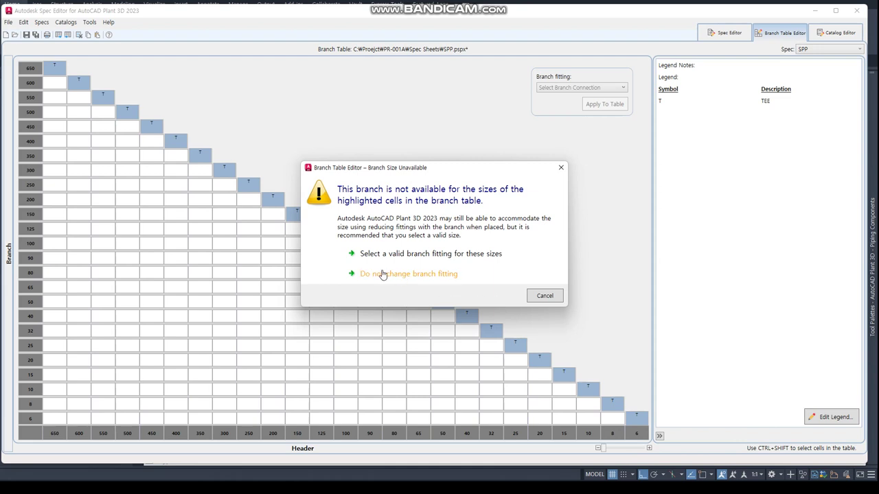
click(383, 274)
click(435, 345)
- Remove the tee from the 6, 8 and 10 equal-size cells
click(626, 420)
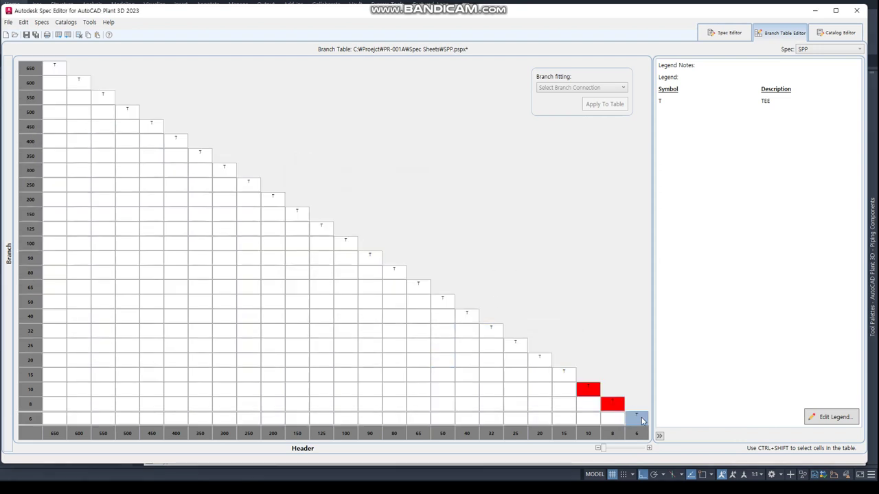
right_click(641, 417)
click(655, 422)
right_click(613, 410)
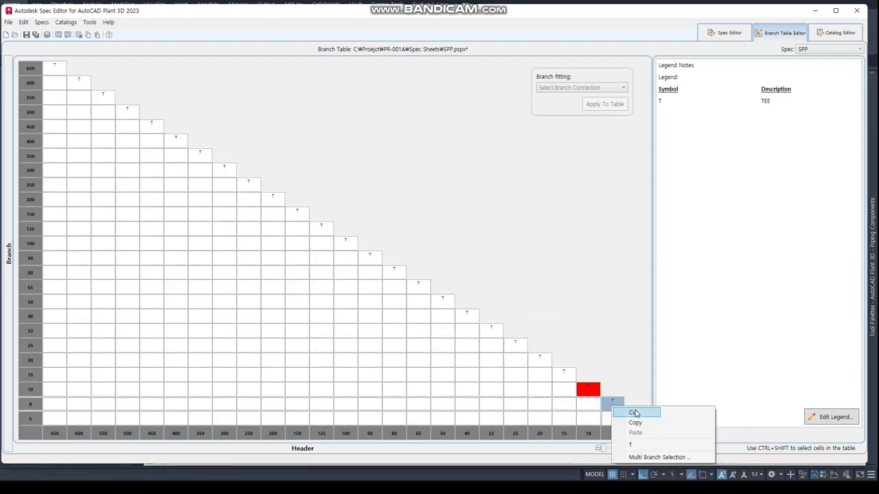
click(635, 414)
right_click(588, 390)
click(605, 397)
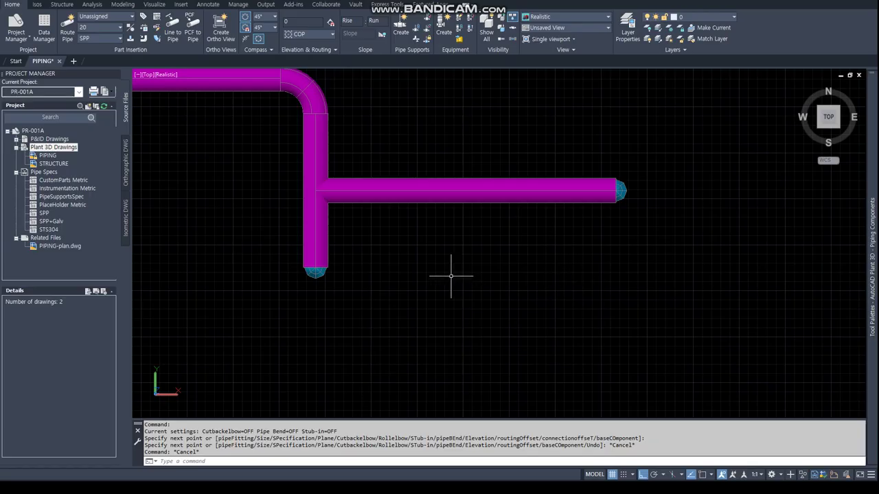
scroll(451, 276, down, 2)
- Toggle the pipe spec to SPP+Galv and back to SPP, then update parts to the revised spec
click(96, 39)
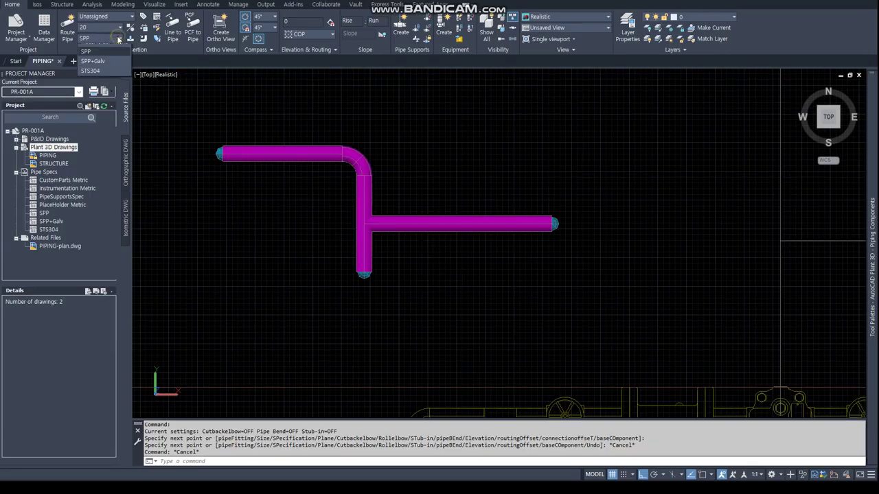
click(97, 60)
click(96, 39)
click(103, 50)
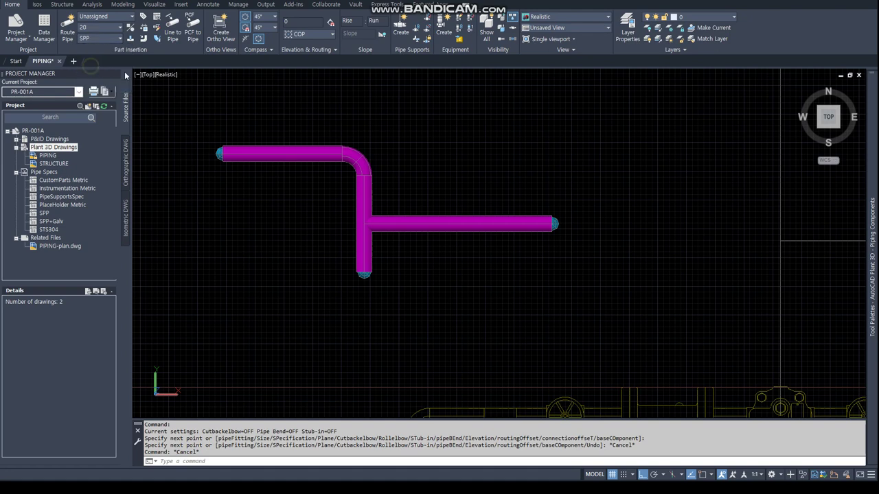
click(816, 479)
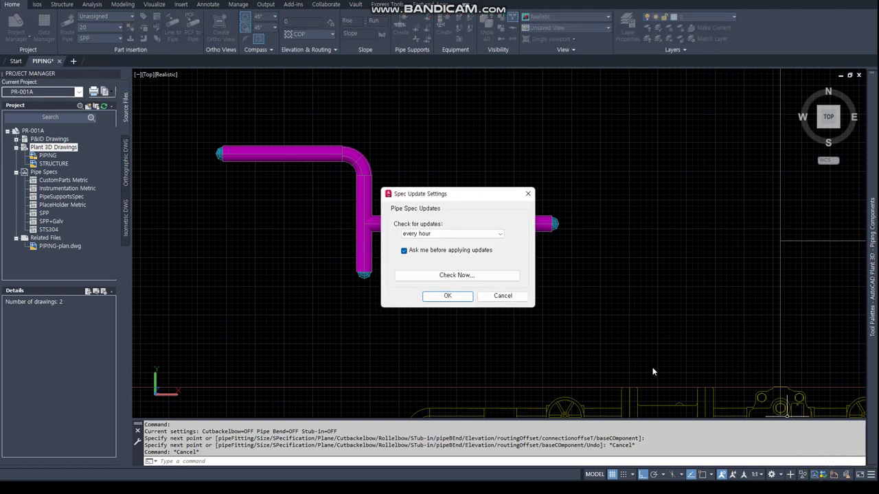
click(482, 276)
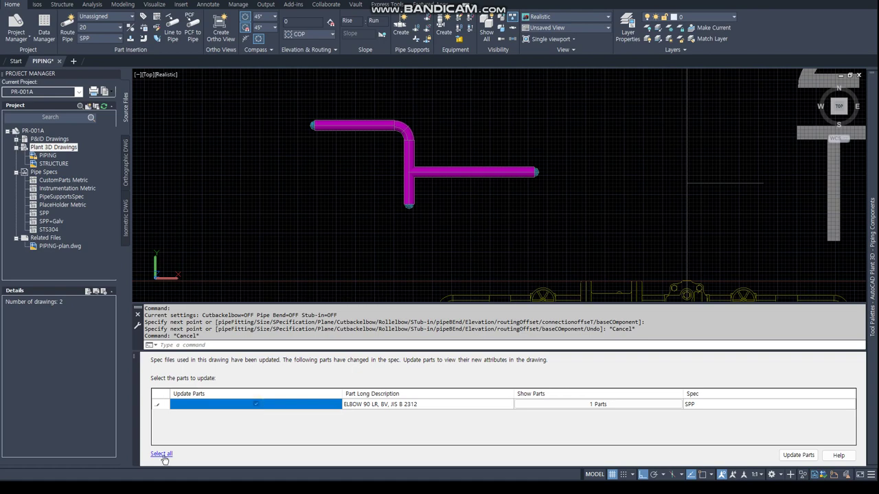
click(803, 459)
click(135, 357)
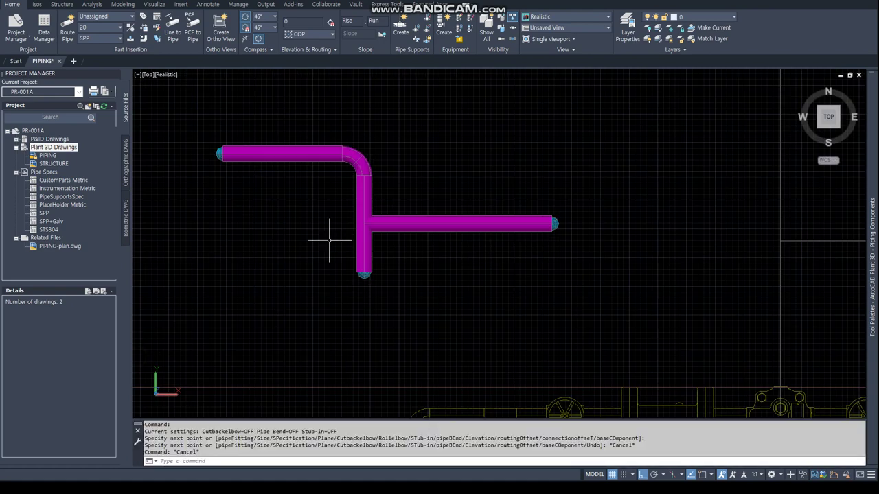
- Route a test branch upward from the horizontal pipe, then cancel it
scroll(329, 236, down, 2)
click(420, 218)
click(421, 217)
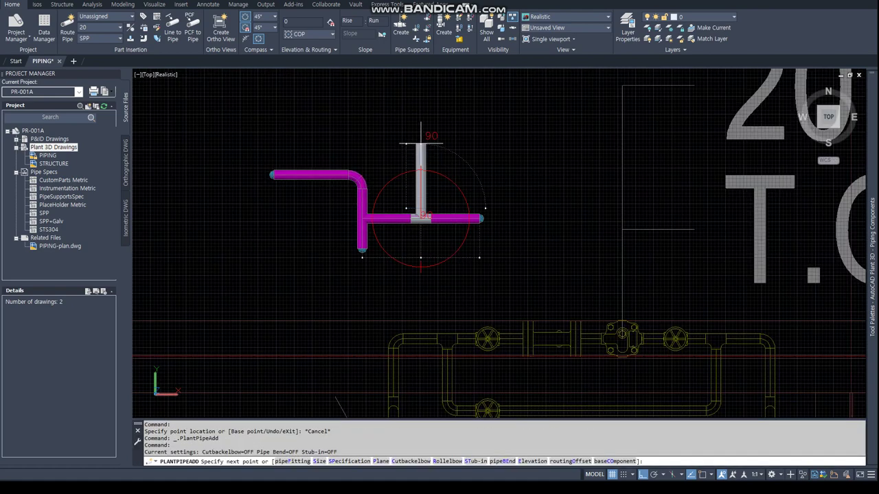
click(417, 137)
key(Escape)
key(Escape)
key(Escape)
- Erase the magenta pipe run with a window selection
scroll(418, 211, up, 3)
scroll(407, 217, down, 5)
click(302, 145)
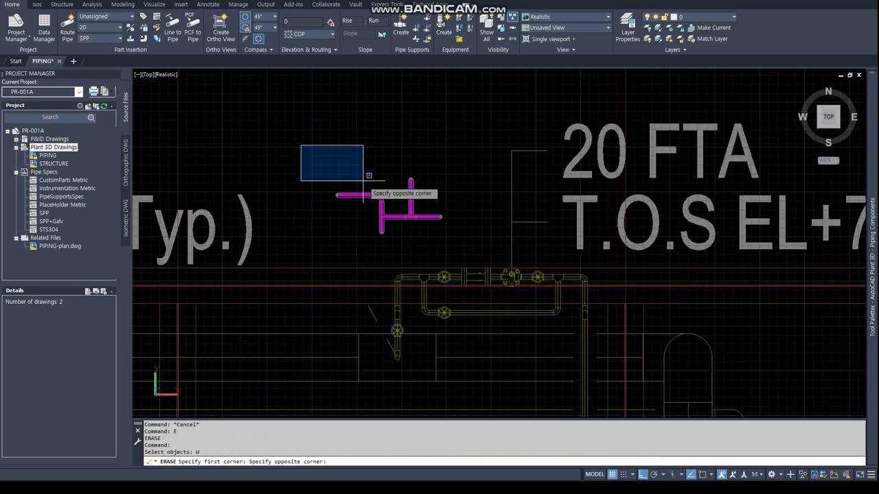
click(515, 284)
key(Return)
- Route a straight horizontal size-20 SPP pipe
click(108, 29)
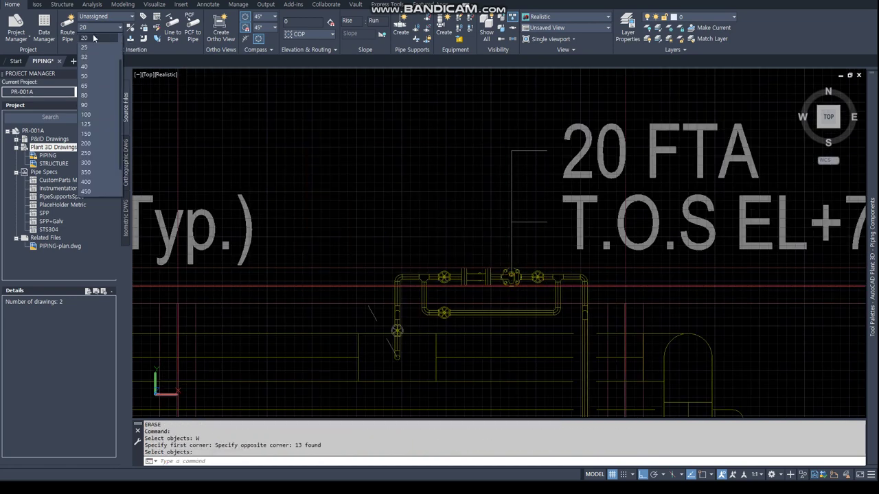
click(67, 27)
click(282, 183)
key(Escape)
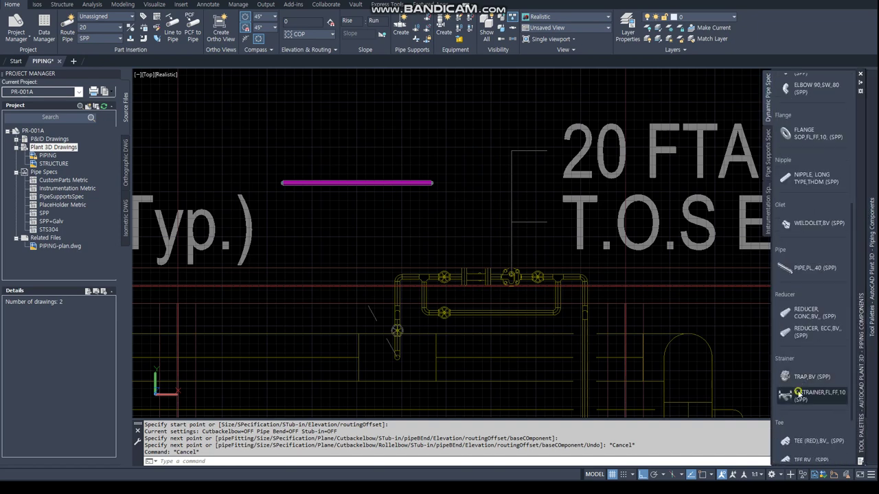
- Insert the Y-strainer inline on the new pipe
click(801, 387)
scroll(339, 186, up, 2)
click(332, 182)
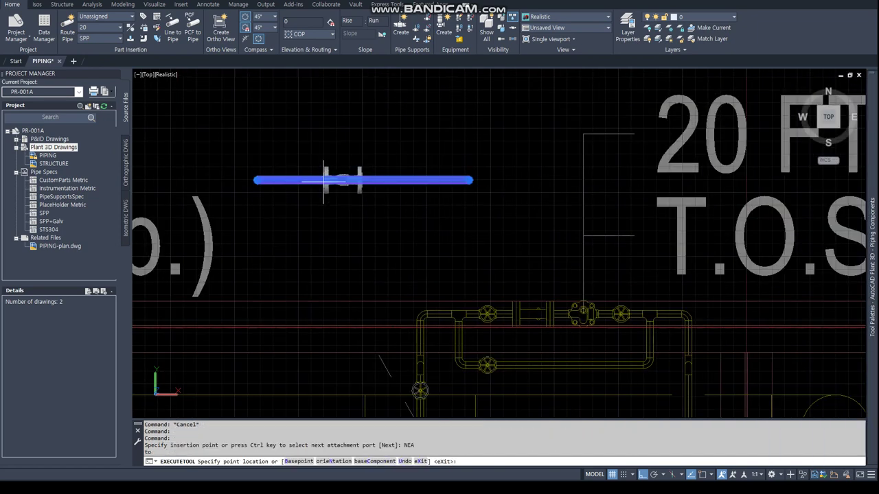
key(Return)
key(Escape)
shift+middle_drag(357, 234, 388, 172)
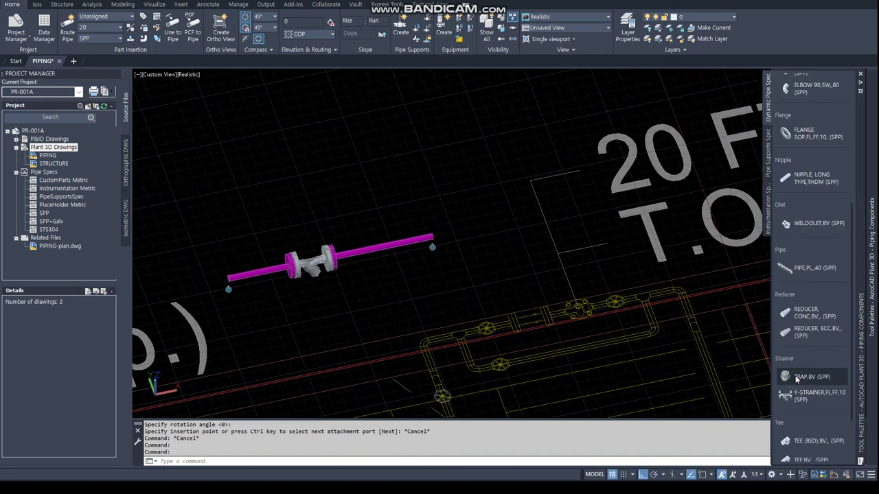
- Insert the TRAP,BV steam trap on the pipe downstream of the strainer
click(794, 379)
click(371, 254)
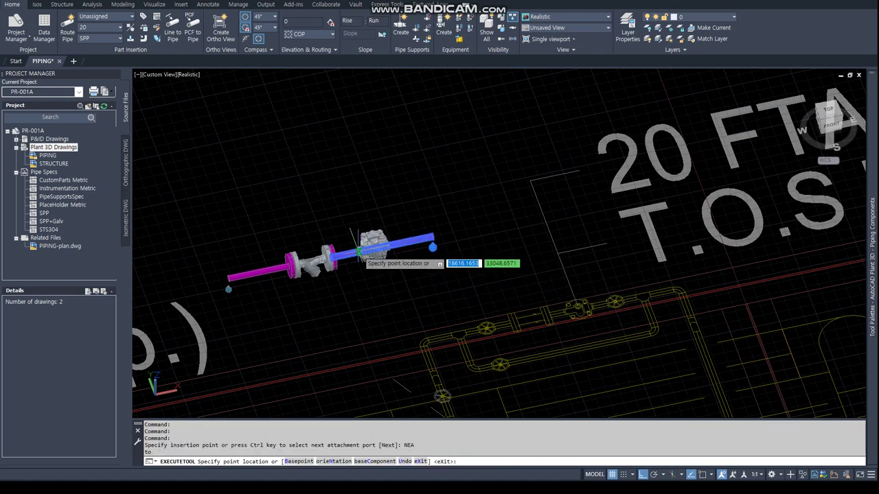
click(373, 245)
key(Return)
key(Escape)
key(Escape)
scroll(400, 328, up, 3)
shift+middle_drag(400, 328, 618, 288)
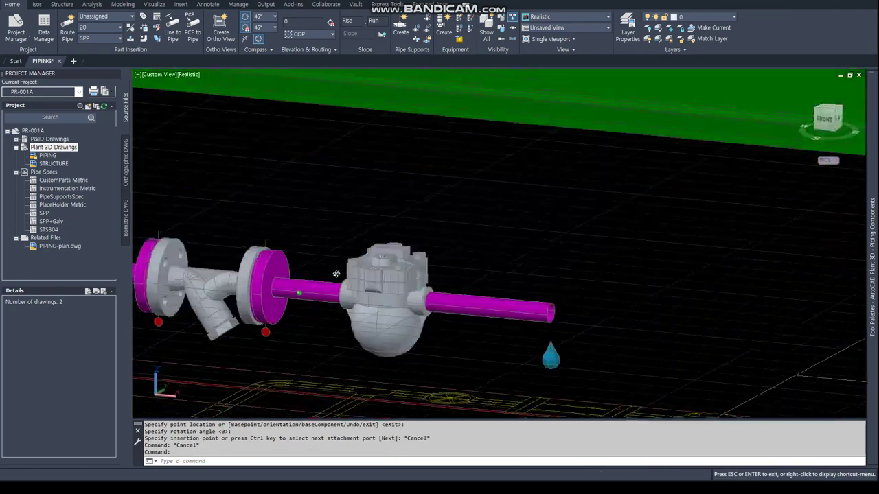
scroll(851, 274, down, 4)
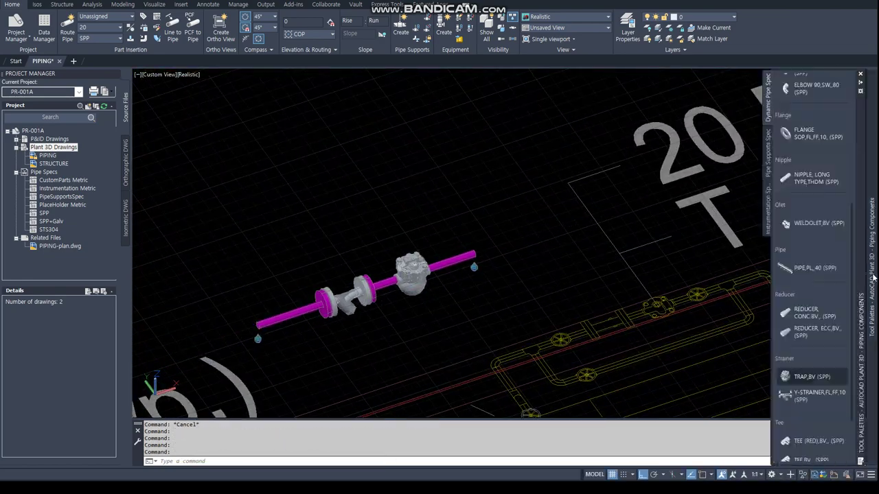
- Route a size 150 pipe above the trap line to serve as the vessel
click(91, 28)
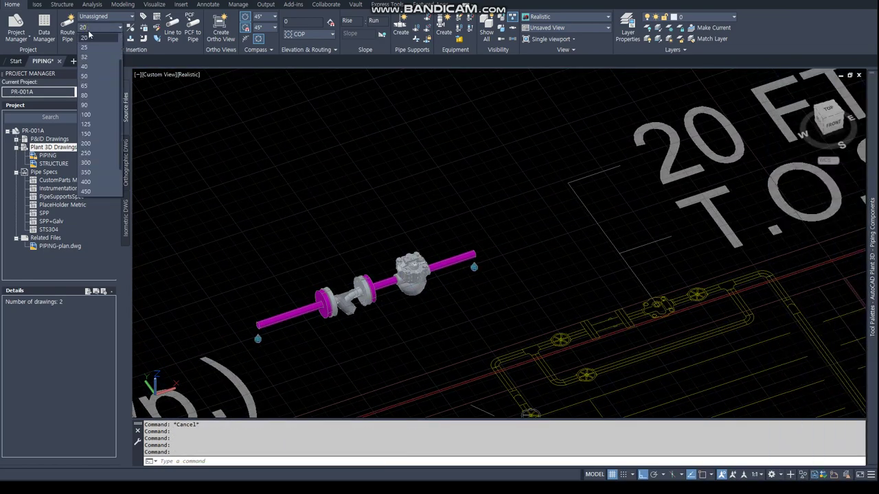
click(92, 133)
click(67, 31)
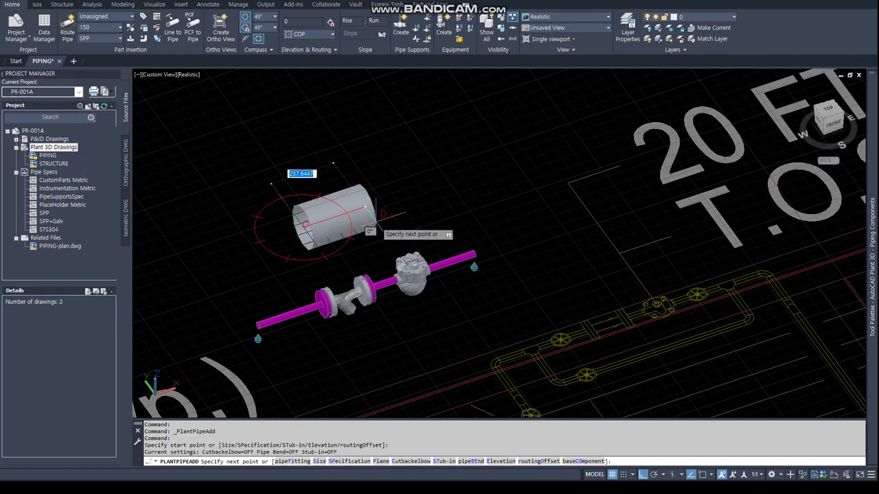
click(303, 255)
click(448, 207)
key(Escape)
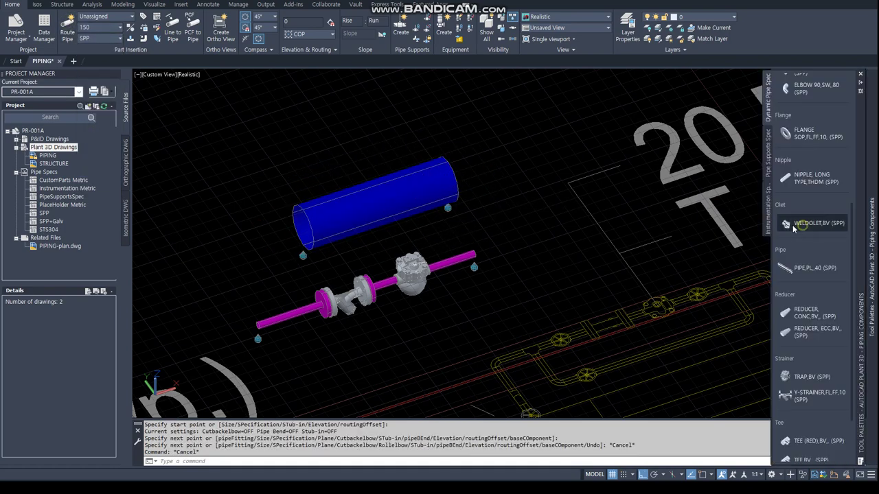
- Insert a WELDOLET,BV nozzle on top of the vessel pipe
click(813, 223)
click(365, 186)
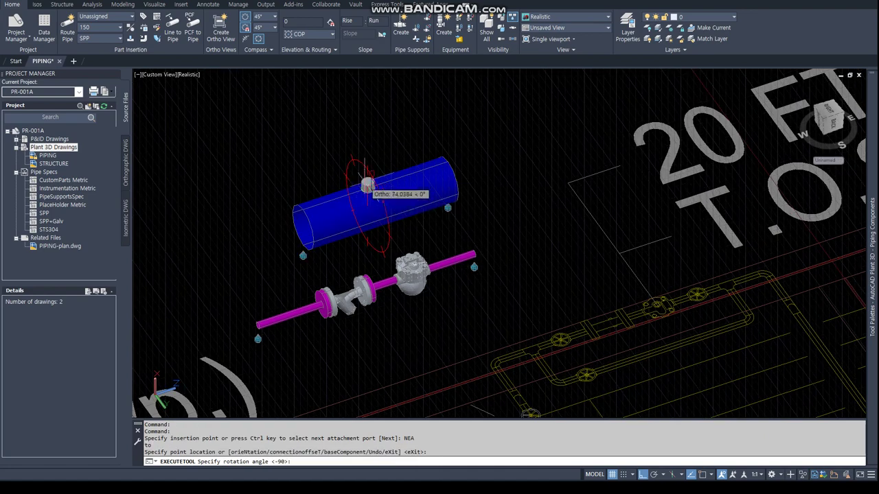
key(Return)
key(Escape)
scroll(363, 199, up, 5)
scroll(338, 206, up, 3)
scroll(338, 207, down, 5)
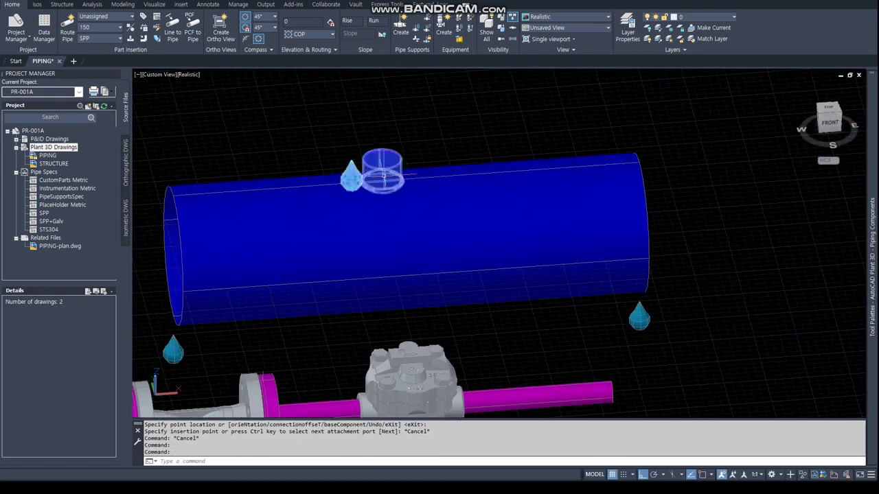
- Route a vertical branch pipe up from the weldolet
click(373, 171)
click(376, 159)
shift+middle_drag(376, 160, 392, 118)
click(384, 159)
key(Escape)
shift+middle_drag(385, 159, 703, 207)
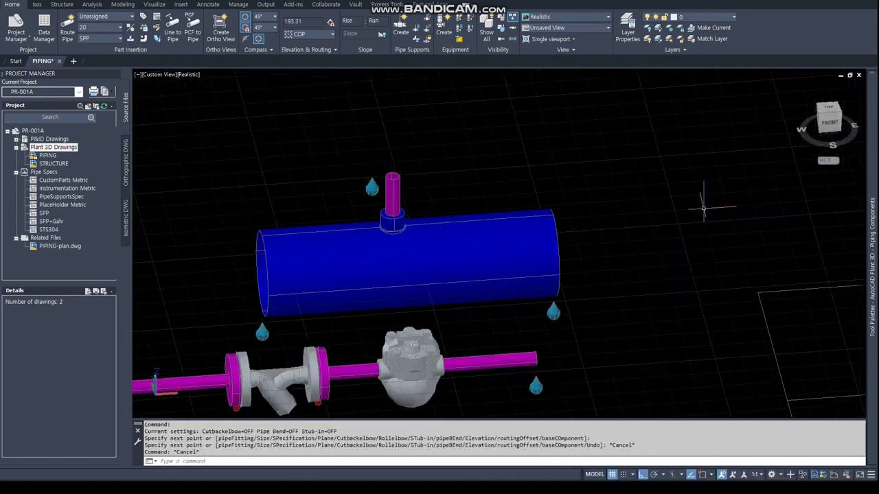
- Place a long THDM nipple loosely above the vessel
mouse_move(871, 275)
click(800, 180)
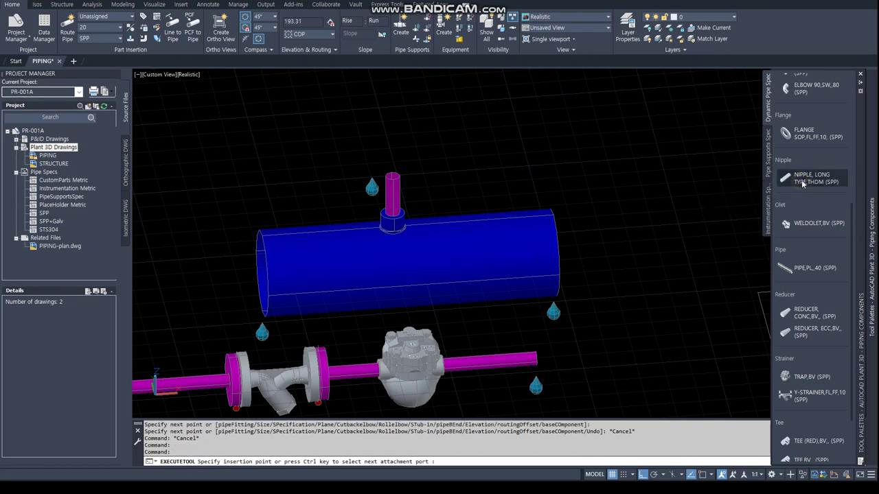
click(447, 151)
key(Return)
key(Escape)
key(Escape)
key(Escape)
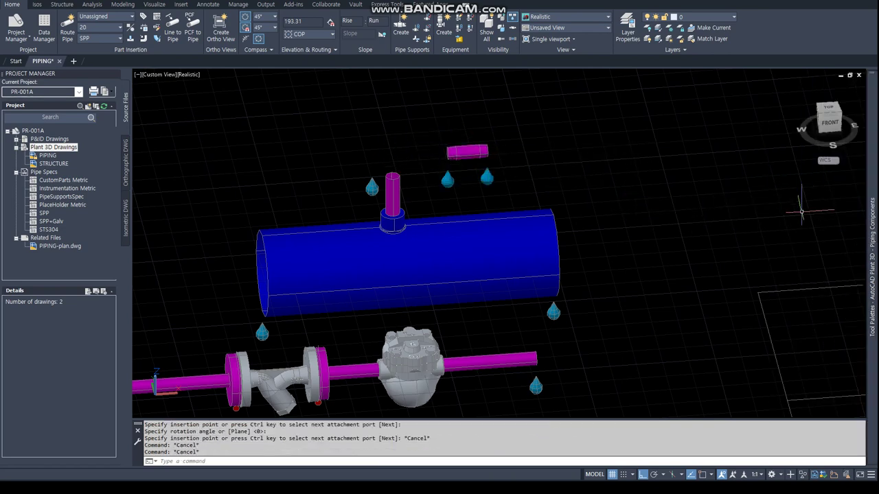
- Erase the vertical pipe above the vessel
key(Delete)
drag(402, 194, 353, 157)
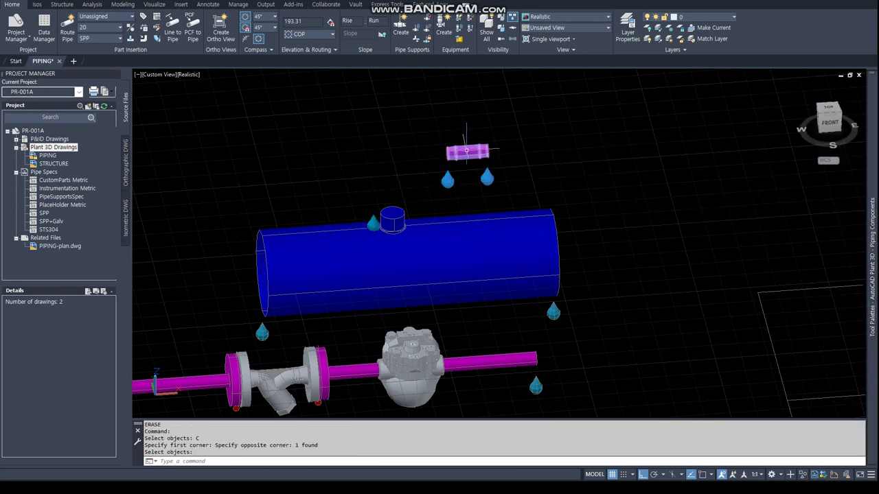
key(Return)
- Try snapping the long threaded nipple to the weldolet node, then dismiss the piping error
mouse_move(872, 261)
click(804, 175)
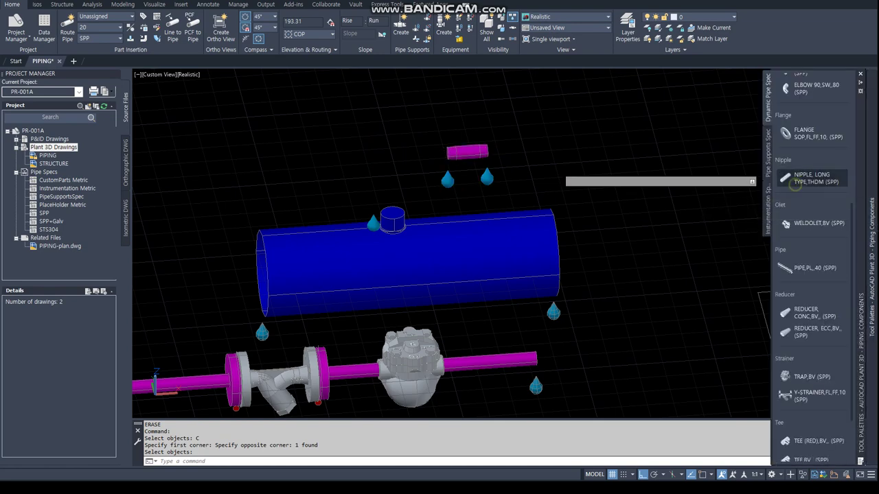
text(D)
key(Return)
click(379, 221)
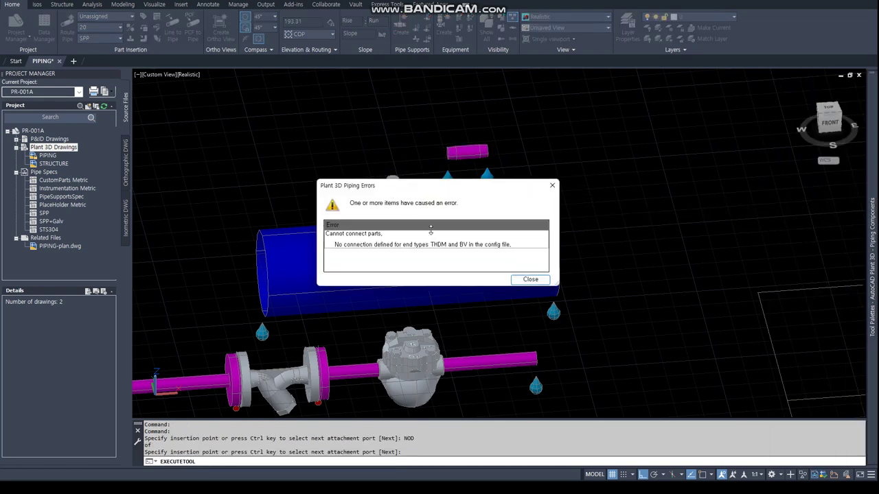
click(530, 278)
mouse_move(870, 268)
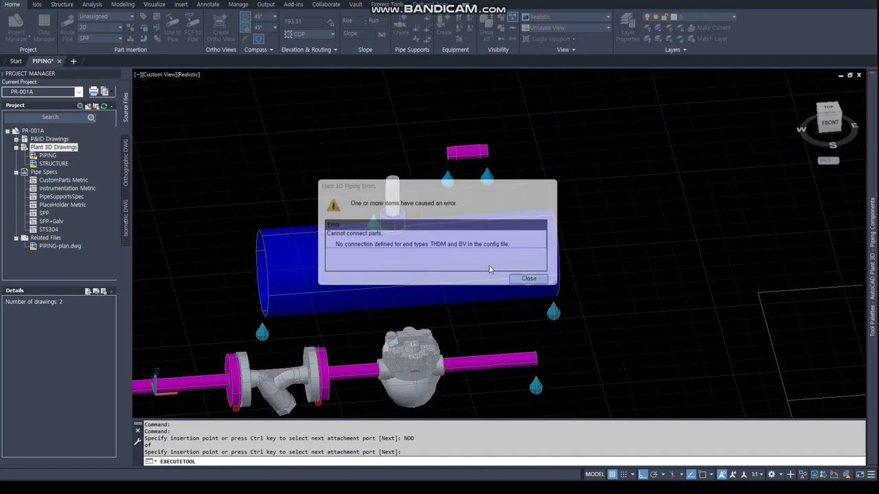
key(Escape)
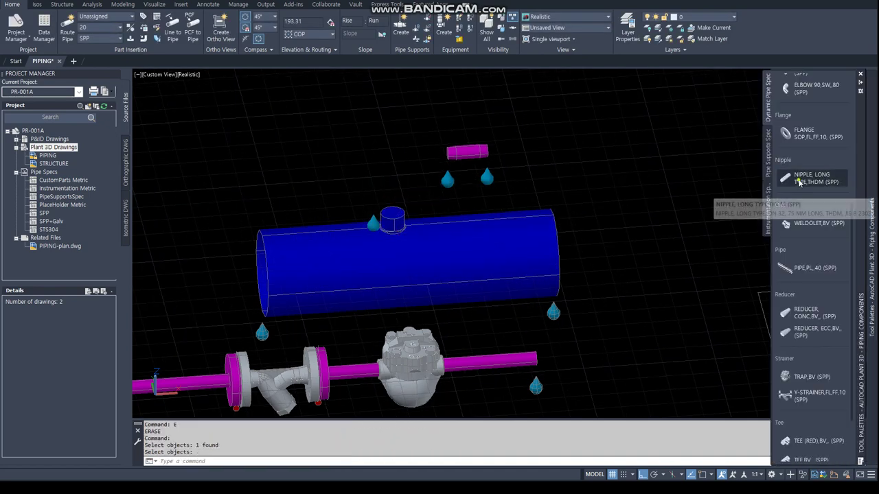
- Attach a NIPPLE, LONG TYPE,THDM to the weldolet node
click(817, 221)
key(Return)
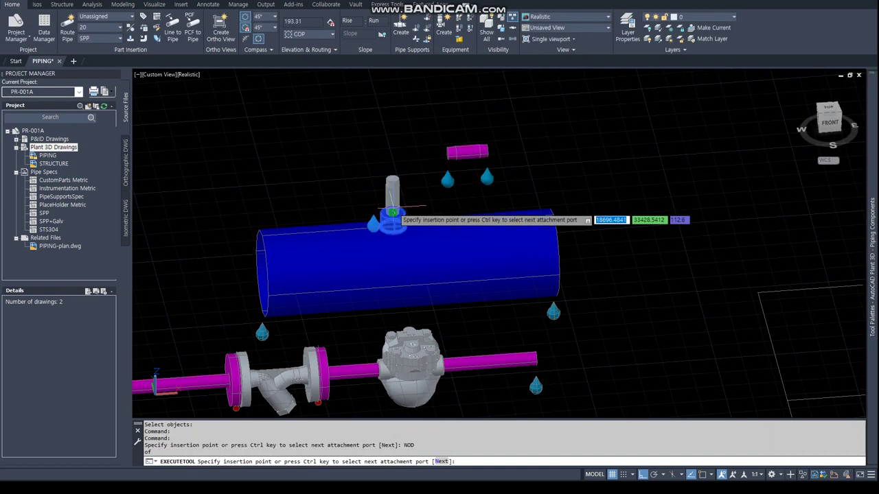
click(392, 218)
key(Return)
scroll(835, 139, up, 3)
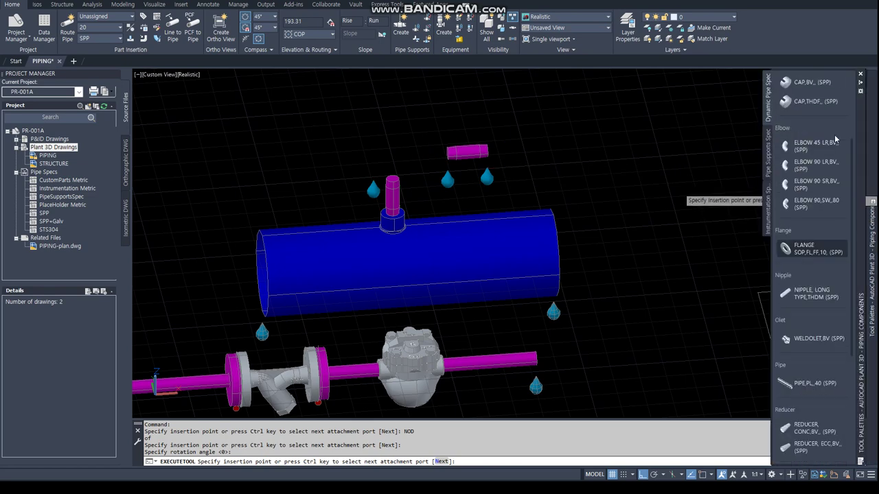
- Close the nipple's top with a CAP,THDF
click(804, 103)
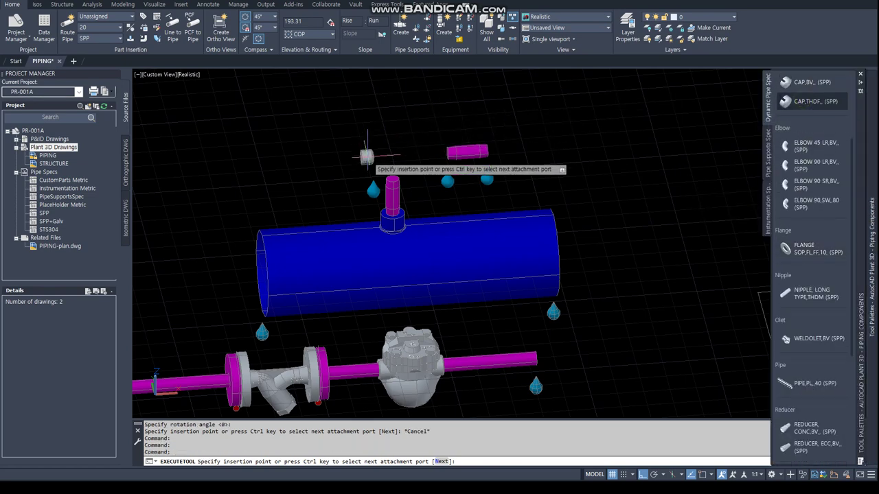
text(NOD)
key(Return)
click(390, 173)
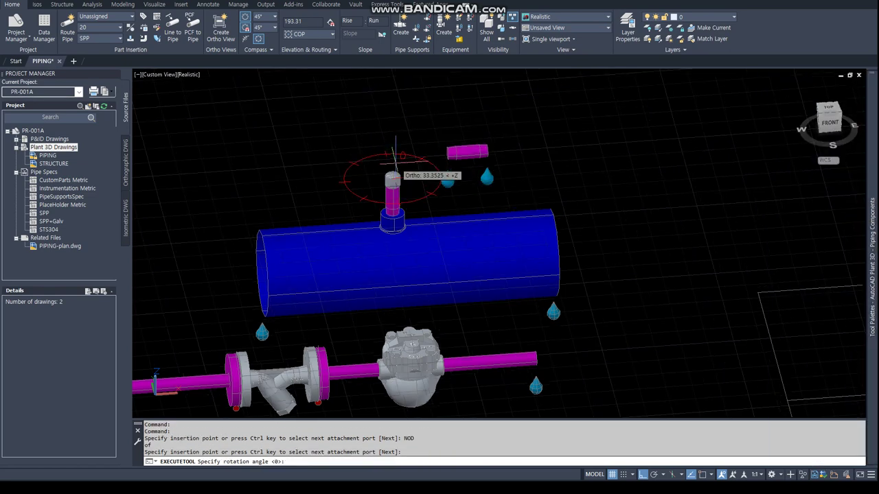
key(Return)
key(Escape)
key(Escape)
scroll(423, 156, up, 2)
mouse_move(872, 261)
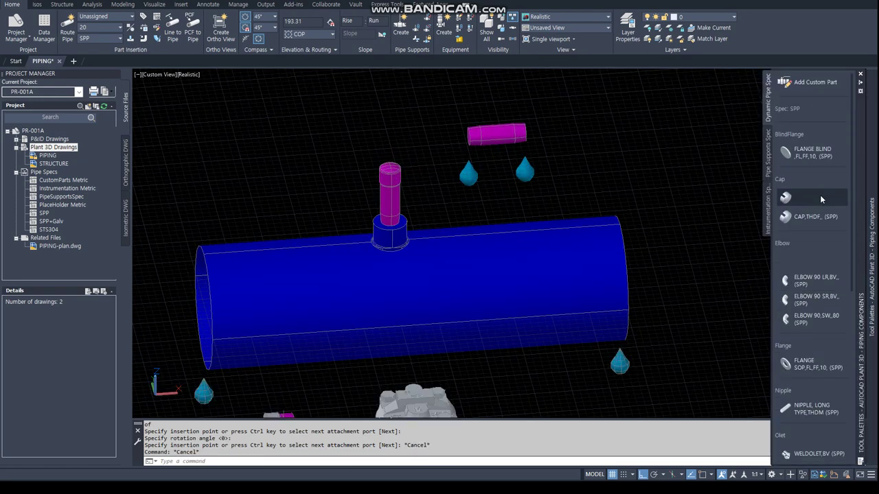
- Cap the vessel's right end with a CAP,BV
click(793, 199)
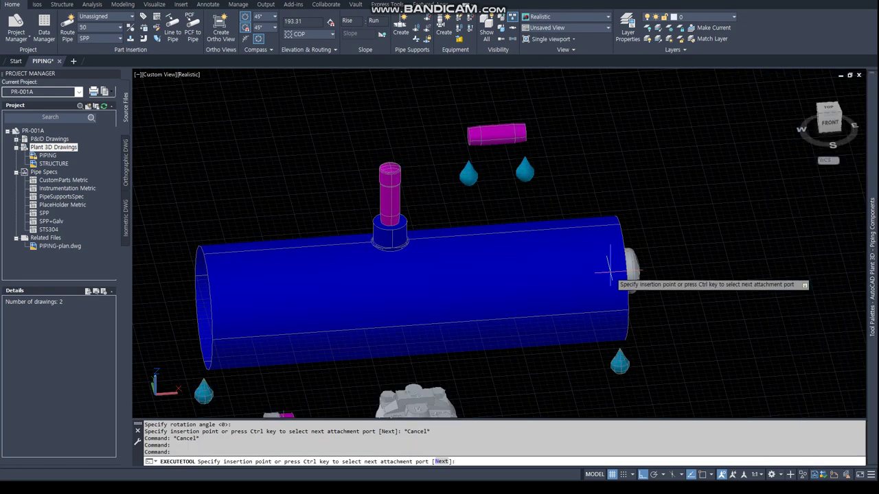
text(NOD)
key(Return)
click(610, 274)
key(Return)
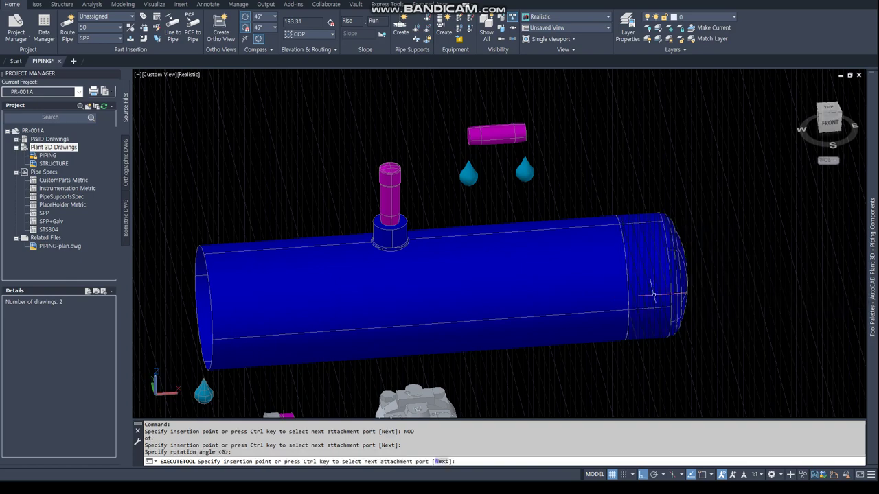
scroll(396, 250, down, 5)
key(Escape)
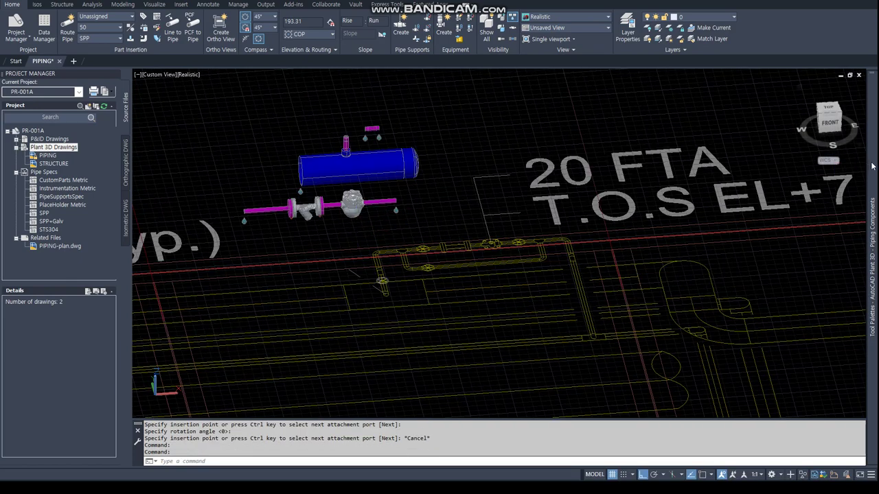
mouse_move(871, 261)
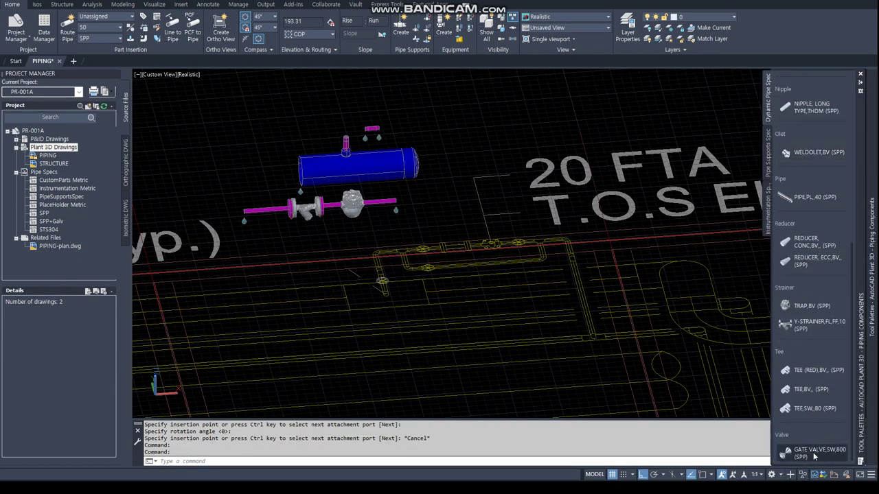
- Insert GATE VALVE,SW,800 at the trap line's left end using a NEA snap
click(815, 453)
text(NEA)
key(Return)
click(258, 214)
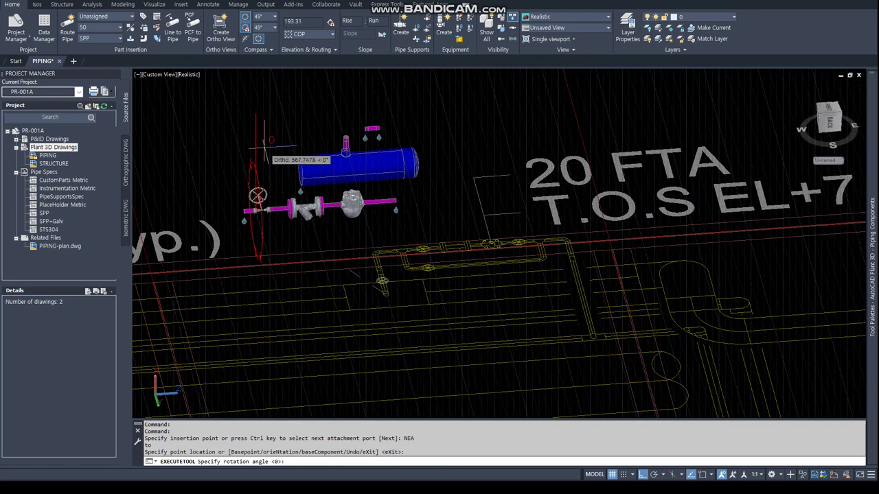
click(264, 146)
key(Escape)
scroll(308, 193, up, 3)
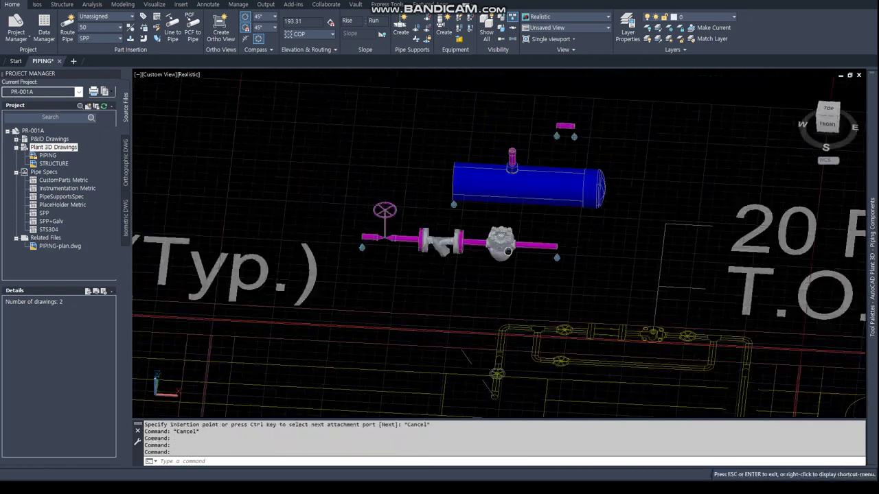
scroll(425, 215, up, 2)
scroll(509, 244, up, 2)
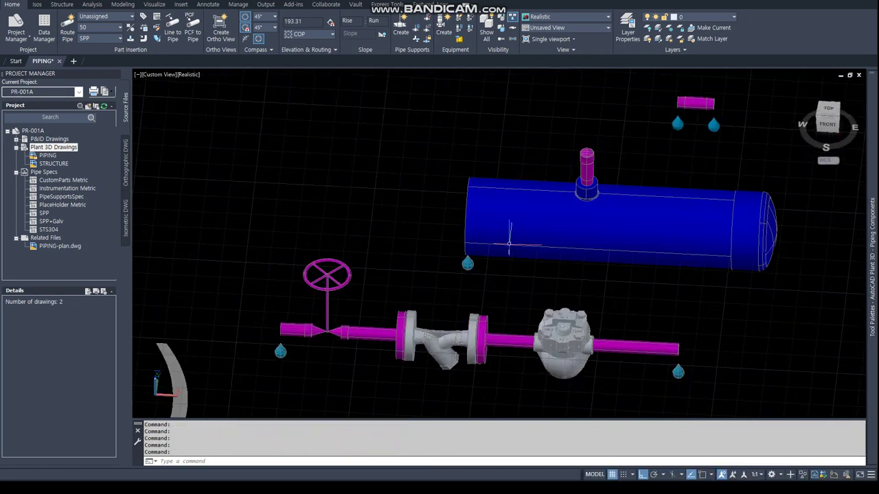
shift+middle_drag(509, 243, 514, 277)
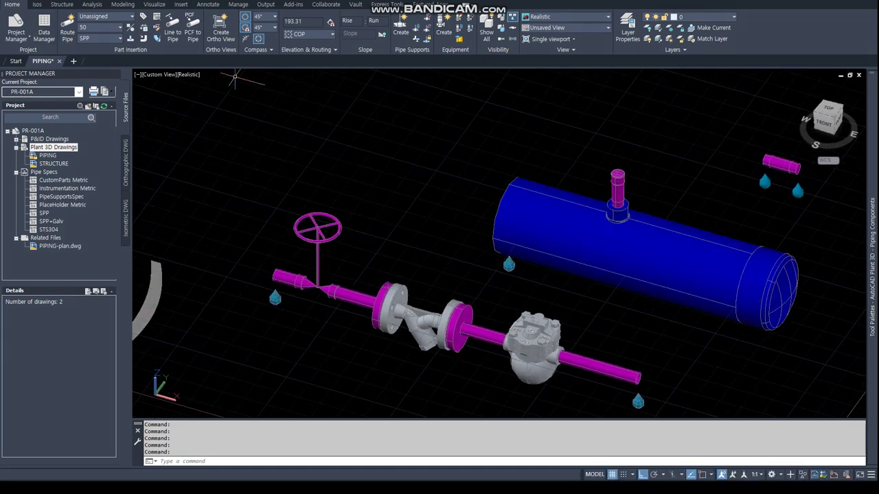